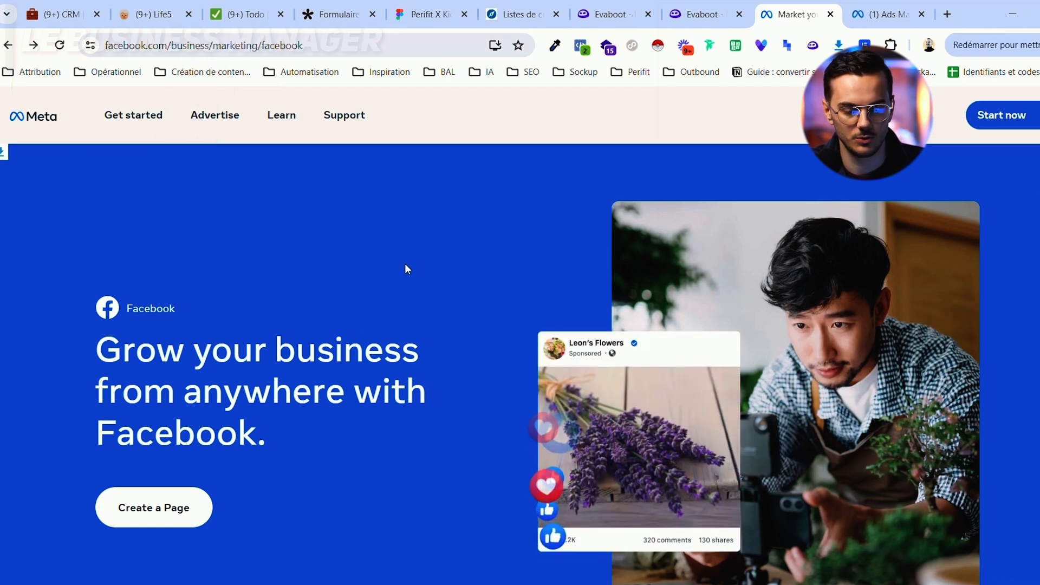
Step: Open Business settings for the Kick Ads portfolio from the complete set of Meta business tools
{"action": "mouse_move", "coordinate": [1015, 115]}
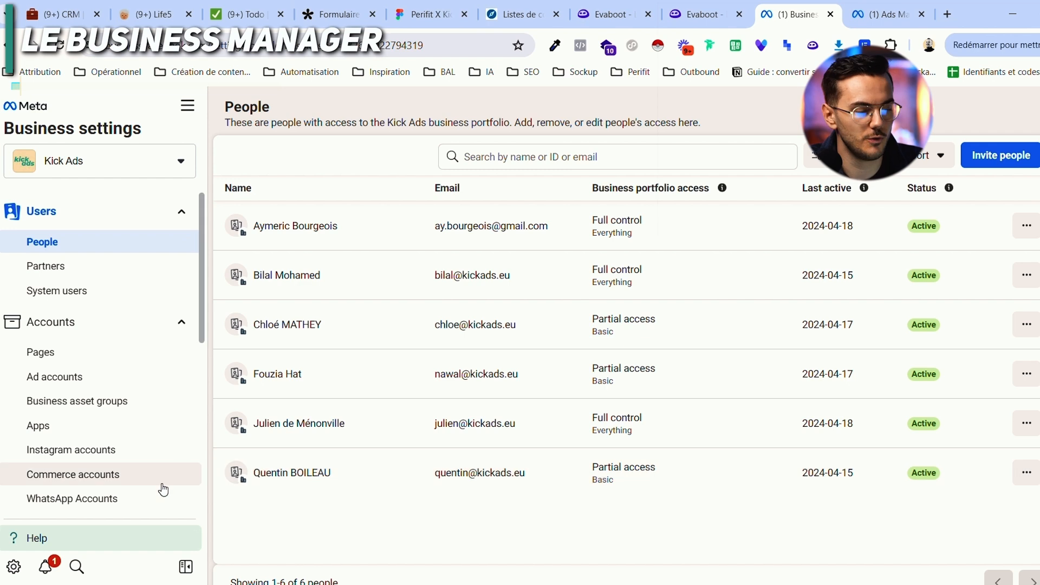
{"action": "left_click", "coordinate": [190, 116]}
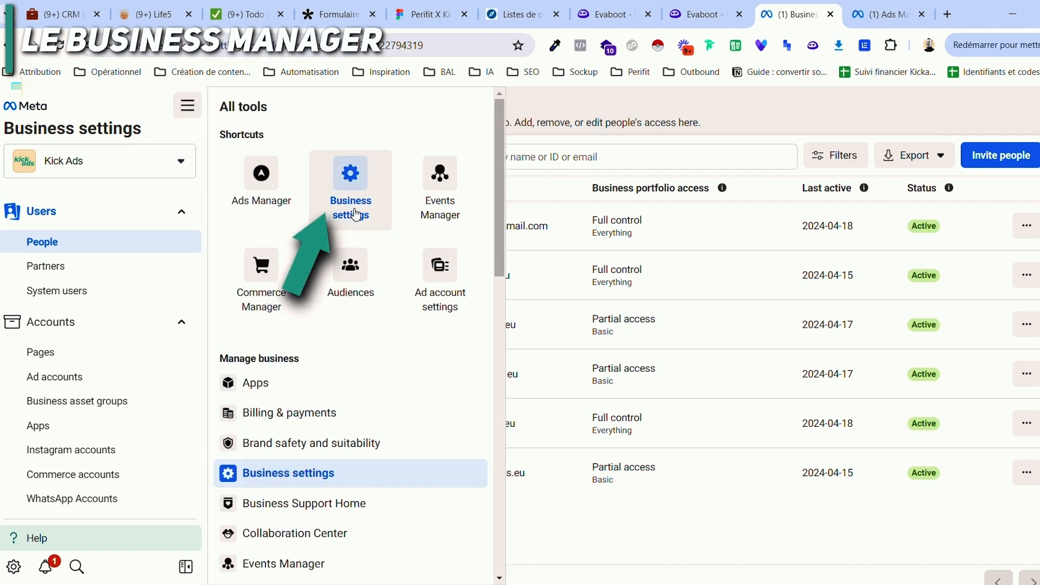
{"action": "left_click", "coordinate": [352, 182]}
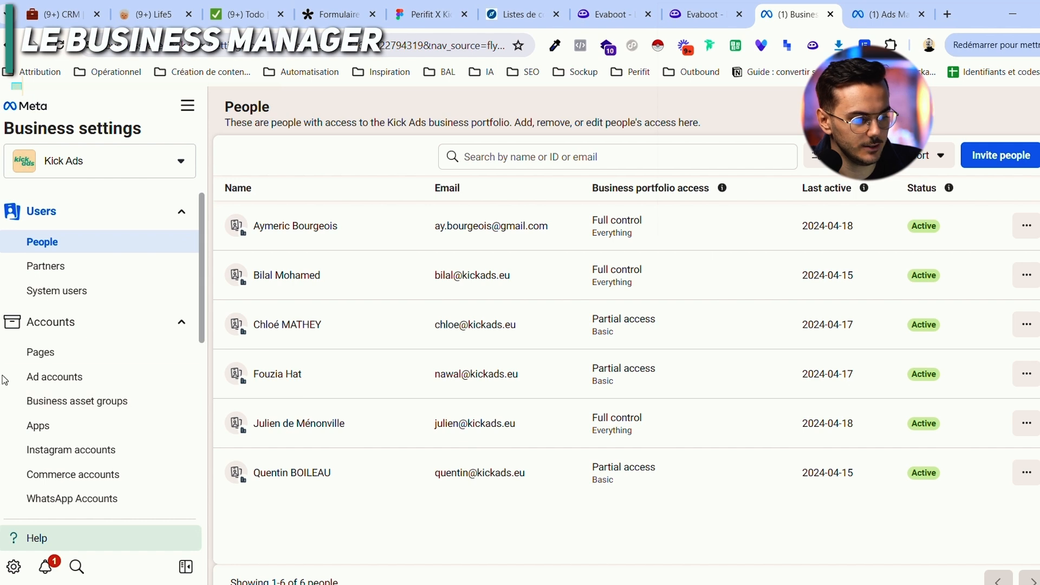
Step: Open the portfolio's ad accounts and view the options for adding, requesting or creating an ad account
{"action": "left_click", "coordinate": [72, 378]}
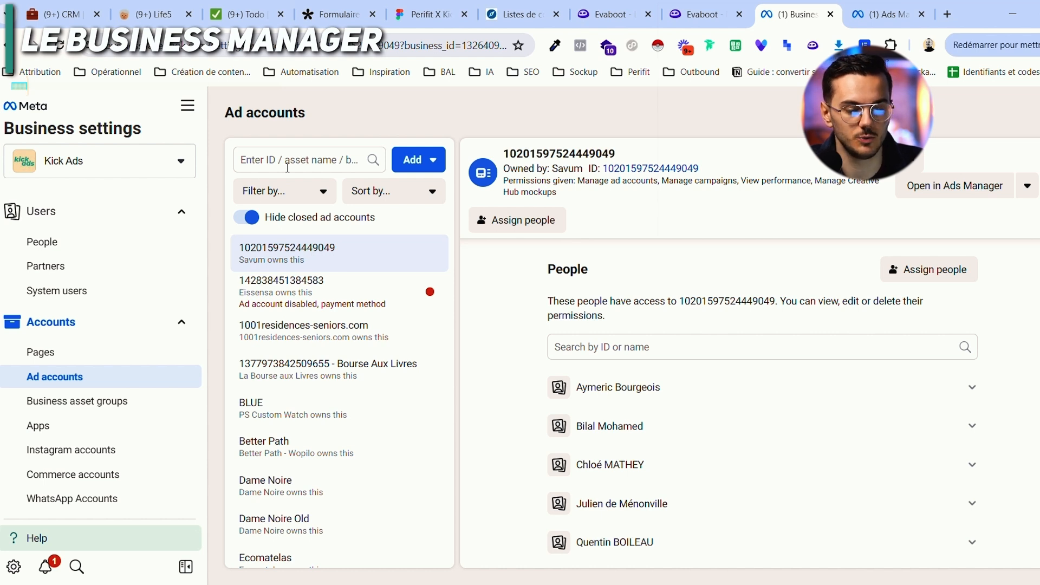
{"action": "left_click", "coordinate": [430, 166]}
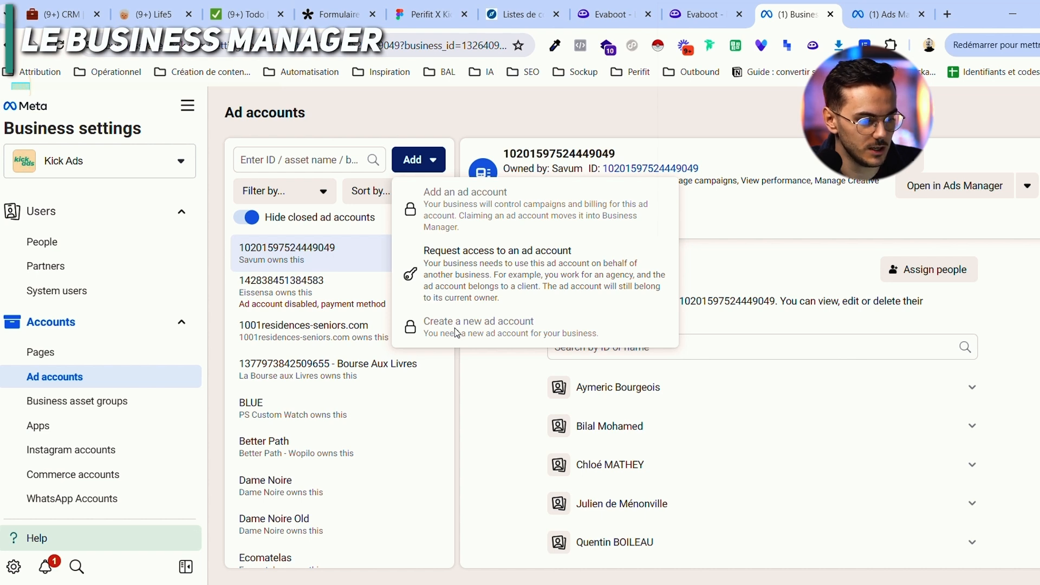
{"action": "left_click", "coordinate": [378, 249]}
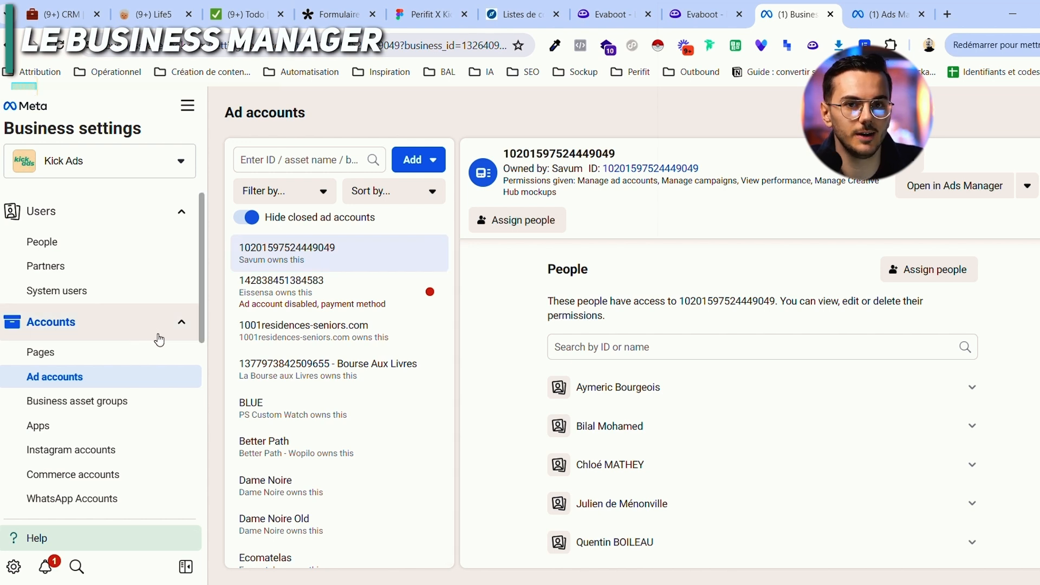
Step: Open the Datasets page under the business data sources
{"action": "scroll", "coordinate": [102, 395], "scroll_direction": "down", "scroll_amount": 3}
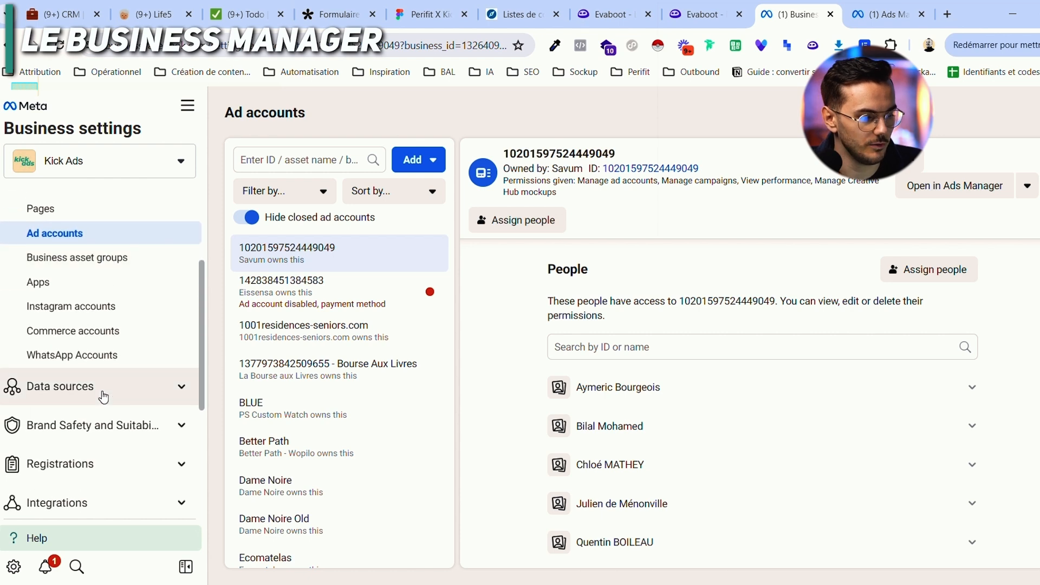
{"action": "left_click", "coordinate": [107, 389]}
{"action": "scroll", "coordinate": [107, 390], "scroll_direction": "down", "scroll_amount": 1}
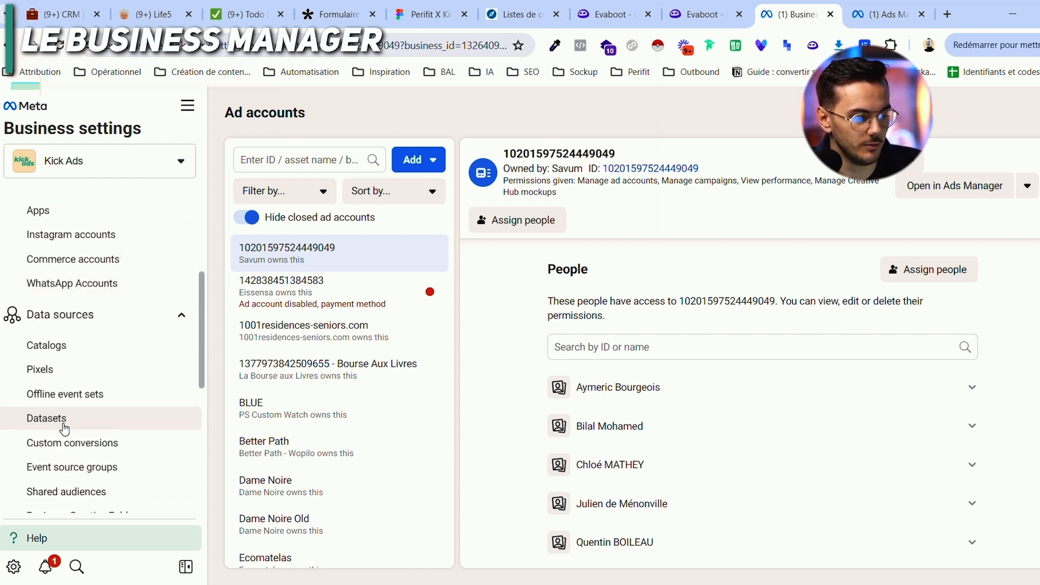
{"action": "left_click", "coordinate": [64, 427]}
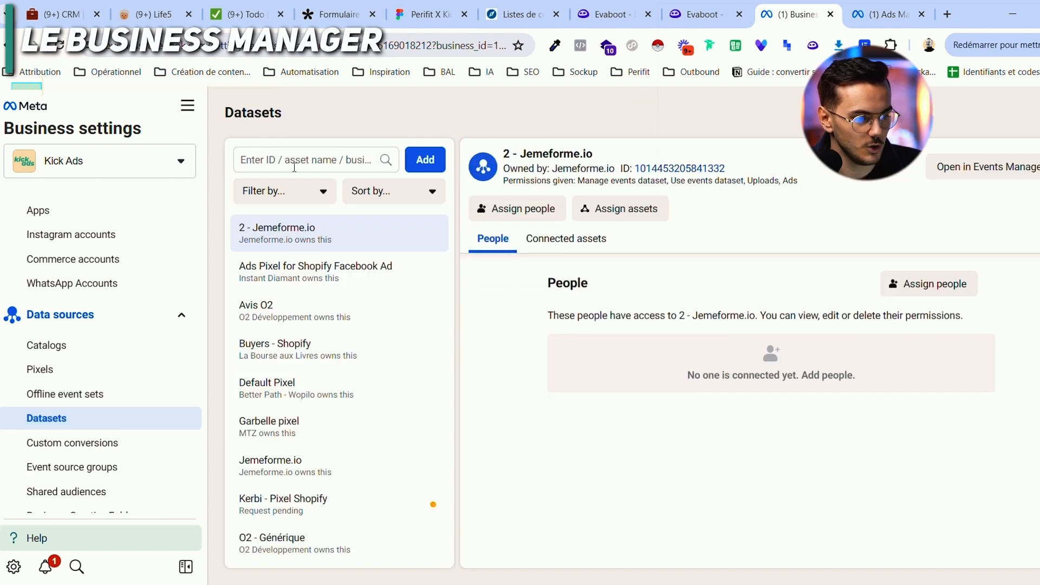
Step: Create a new dataset named "Pixel de test"
{"action": "left_click", "coordinate": [425, 160]}
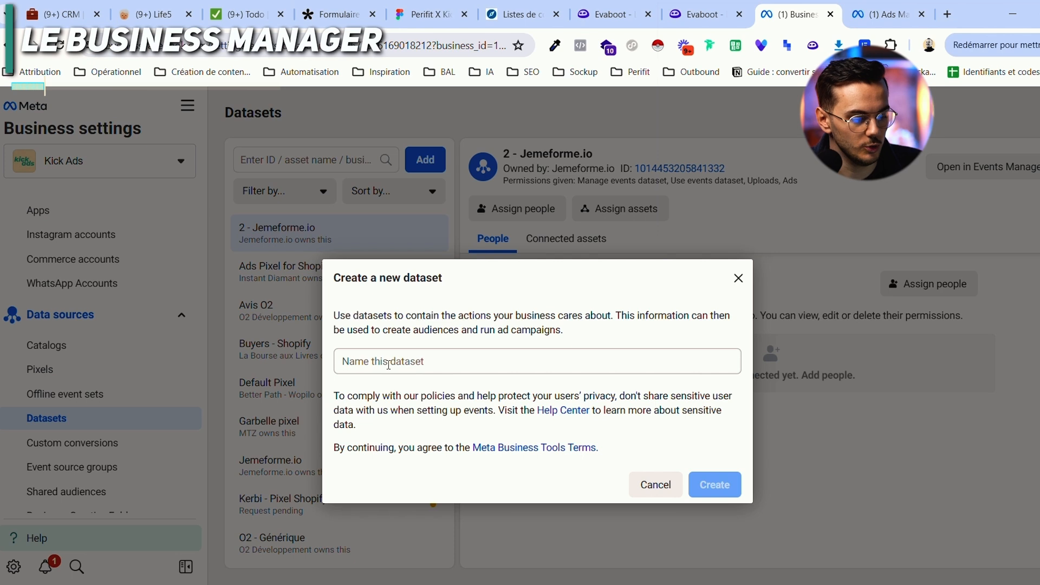
{"action": "left_click", "coordinate": [389, 365]}
{"action": "type", "text": "Pix"}
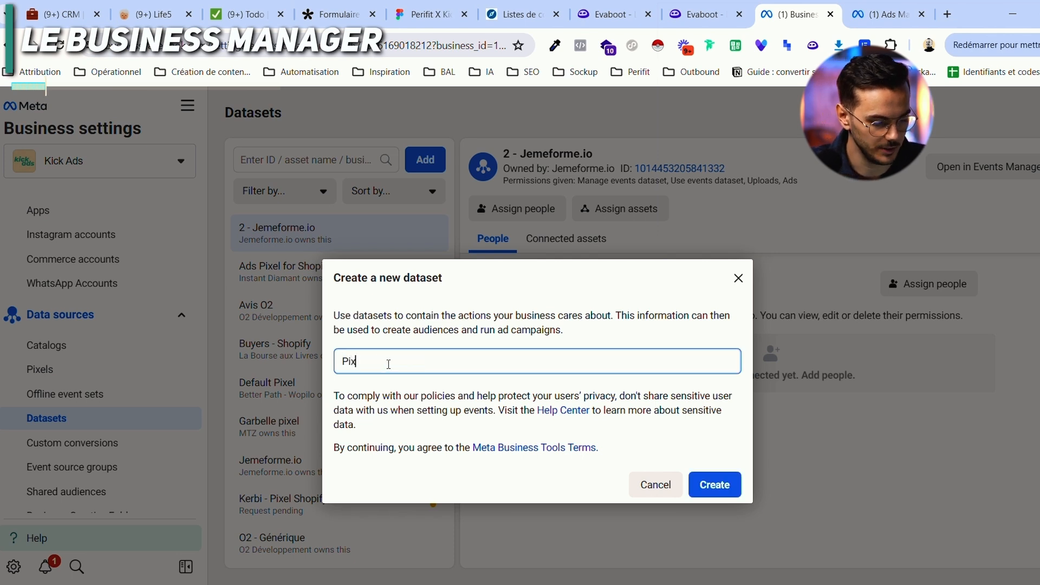
{"action": "type", "text": "el de test"}
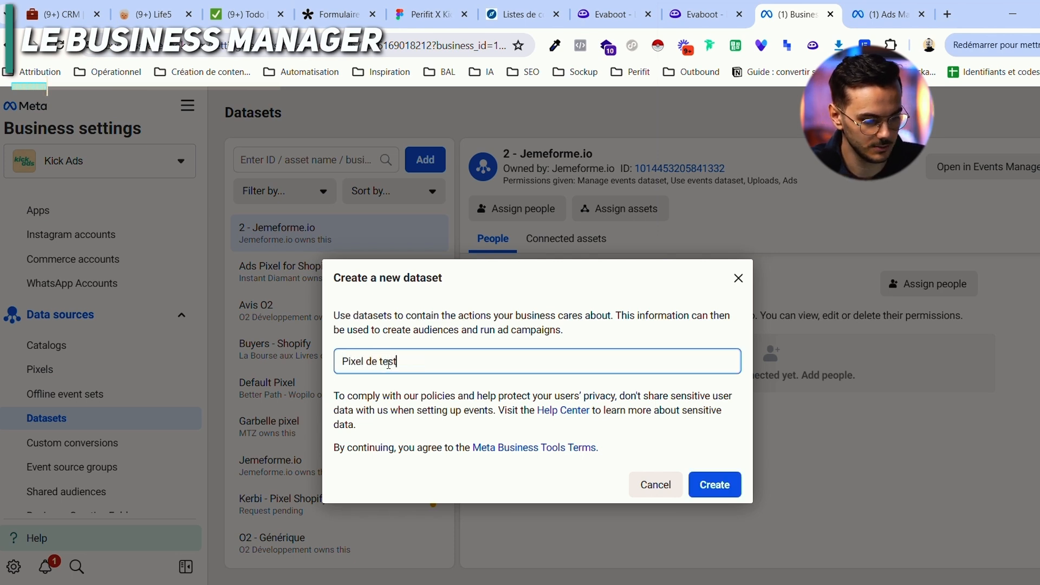
{"action": "left_click", "coordinate": [711, 488]}
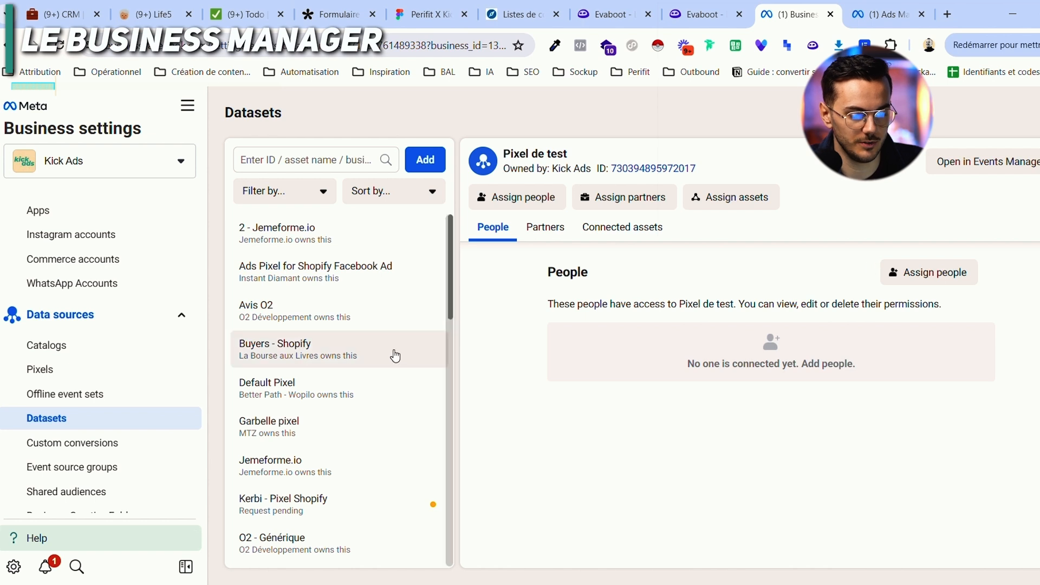
Step: Open the Pixel de test dataset in Events Manager
{"action": "scroll", "coordinate": [395, 355], "scroll_direction": "down", "scroll_amount": 10}
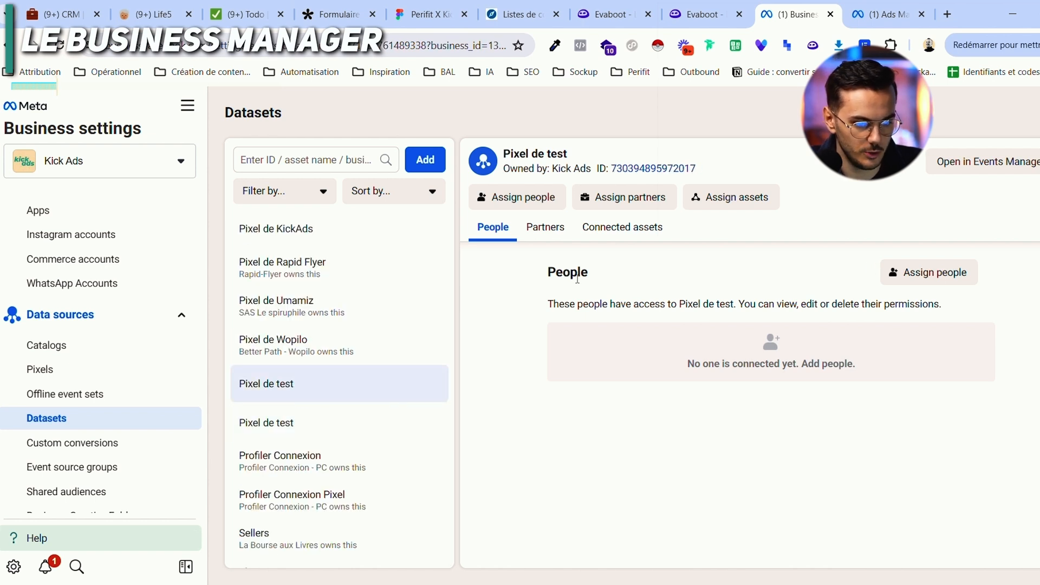
{"action": "left_click", "coordinate": [1018, 169]}
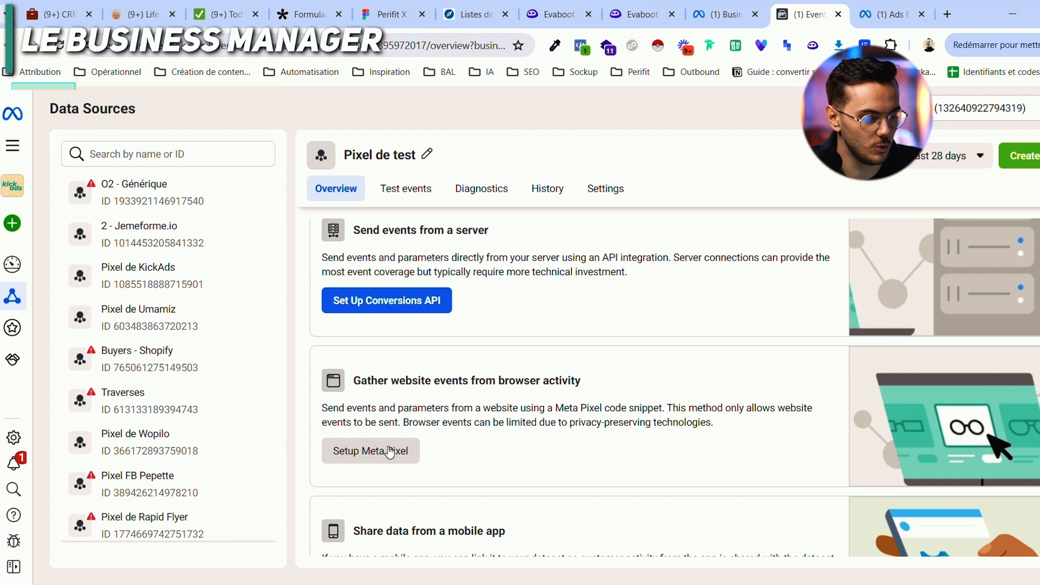
Step: Start the Meta Pixel setup with a partner integration and choose Shopify as the partner
{"action": "left_click", "coordinate": [372, 451]}
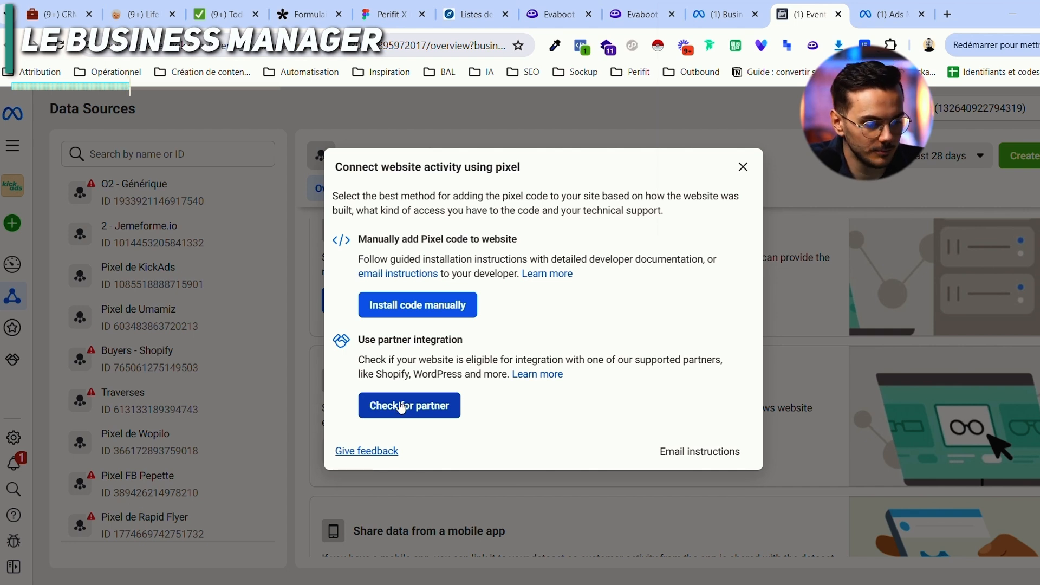
{"action": "left_click", "coordinate": [401, 407]}
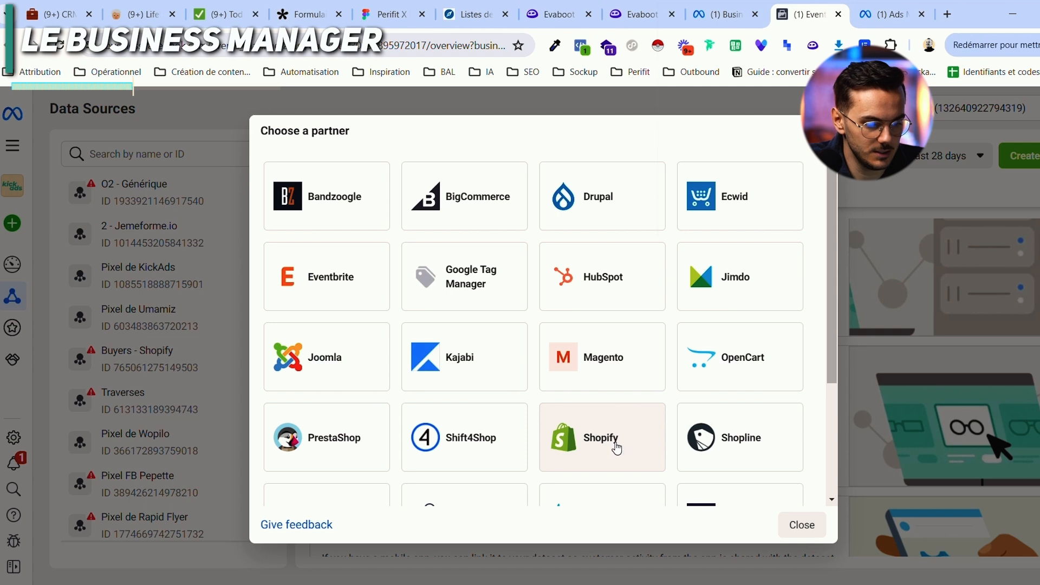
{"action": "left_click", "coordinate": [603, 442]}
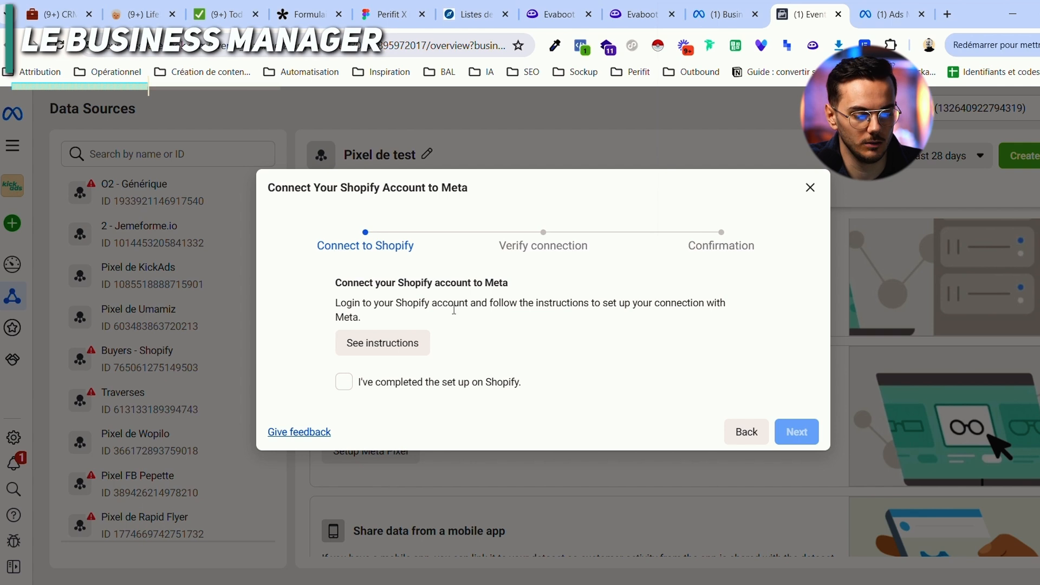
Step: Mark the Shopify setup as completed, view the connection verification with its website URL field, and close the setup
{"action": "left_click", "coordinate": [352, 388]}
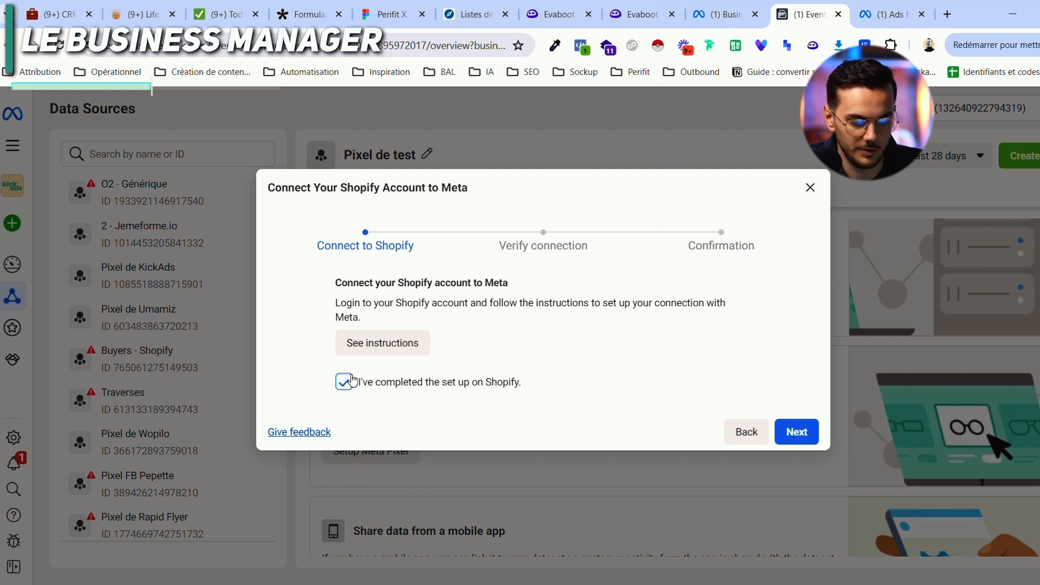
{"action": "left_click", "coordinate": [801, 431]}
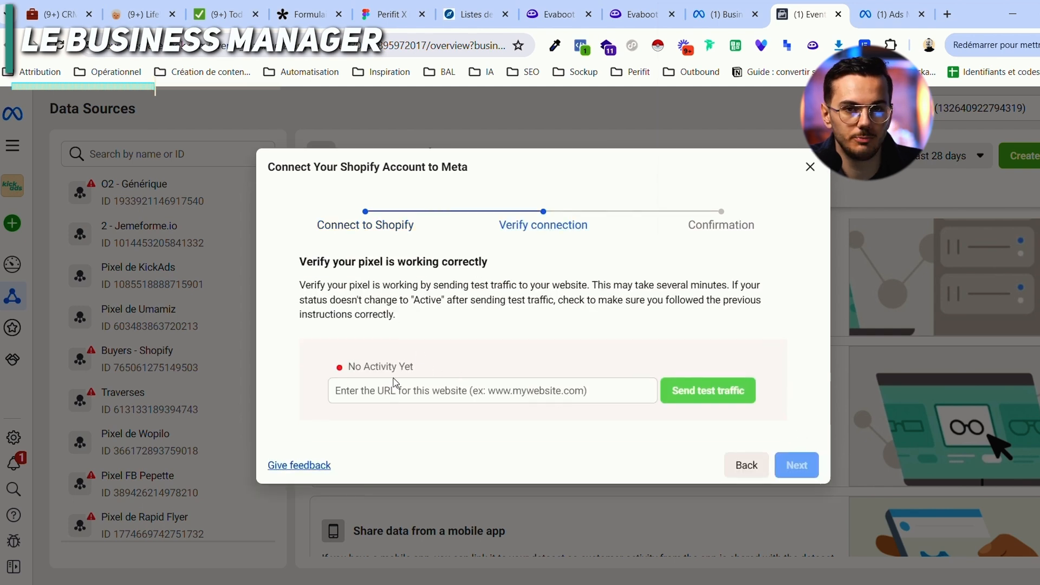
{"action": "left_click", "coordinate": [412, 400]}
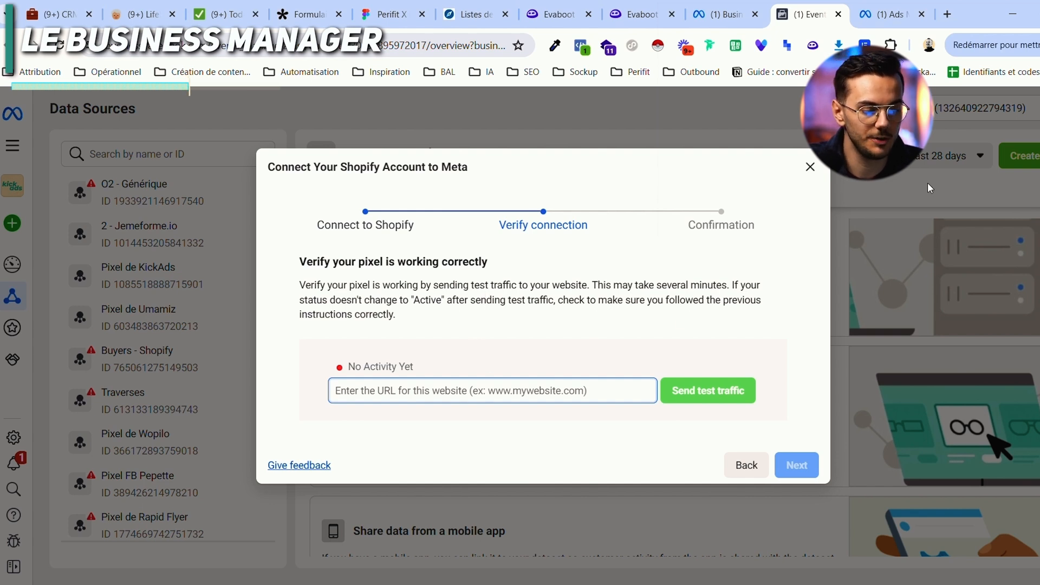
{"action": "left_click", "coordinate": [903, 210]}
{"action": "left_click", "coordinate": [810, 167]}
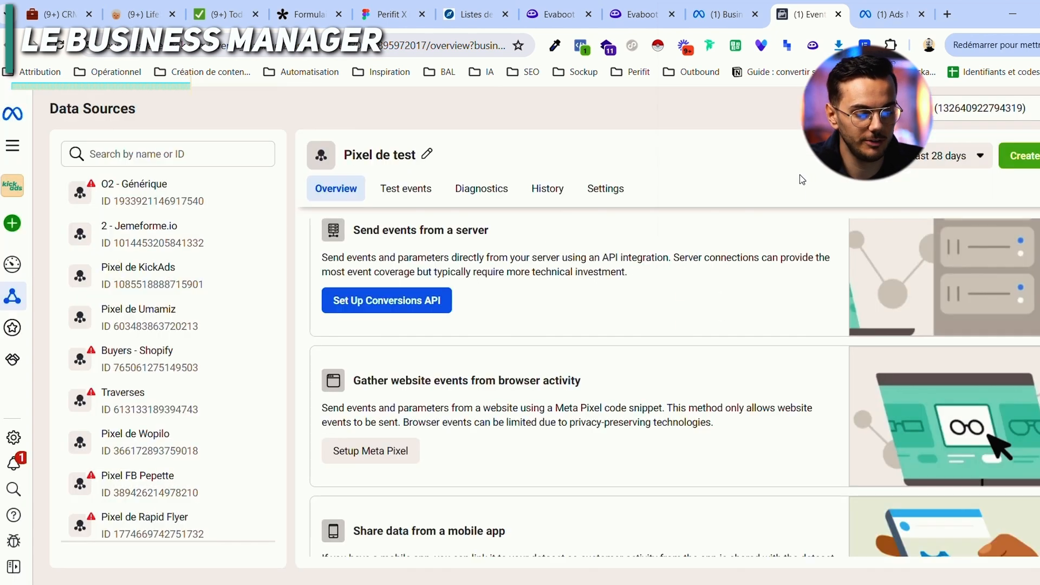
Step: Set up the Meta Pixel with manual code installation and copy its base code
{"action": "scroll", "coordinate": [461, 352], "scroll_direction": "up", "scroll_amount": 2}
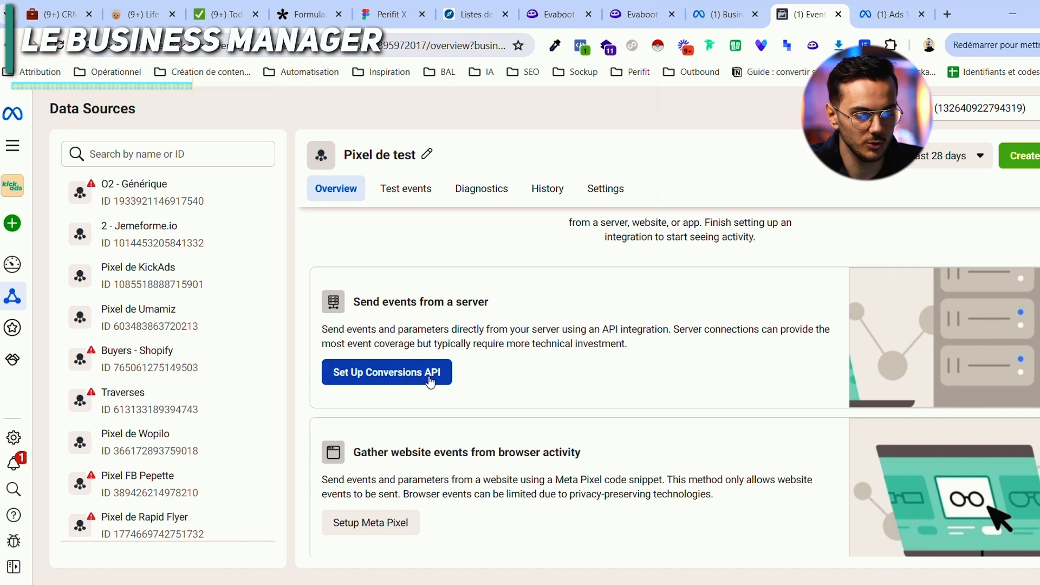
{"action": "scroll", "coordinate": [427, 388], "scroll_direction": "down", "scroll_amount": 2}
{"action": "left_click", "coordinate": [379, 449]}
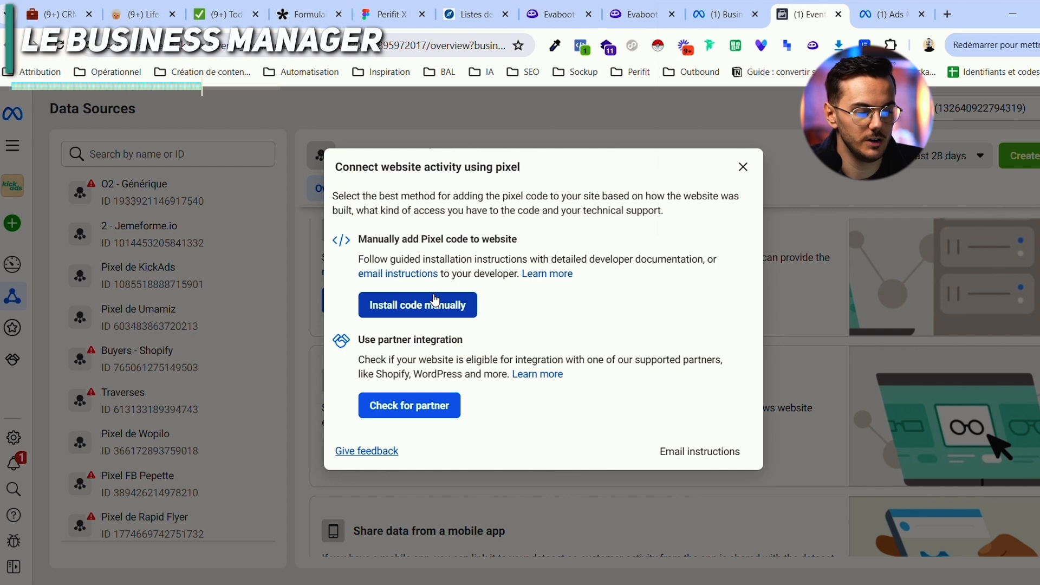
{"action": "left_click", "coordinate": [402, 310]}
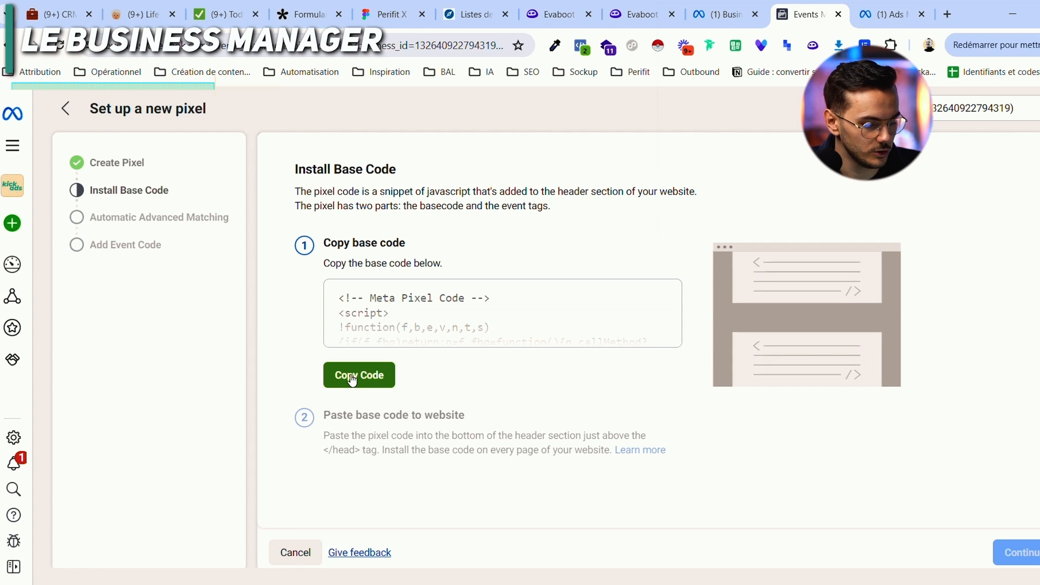
{"action": "left_click", "coordinate": [369, 379]}
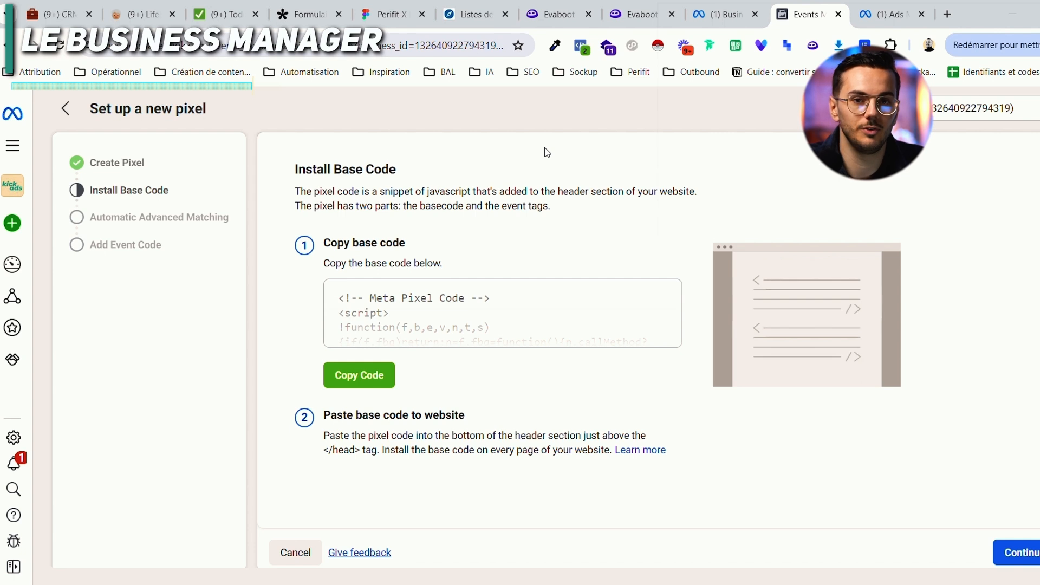
Step: Leave the pixel setup, search the data sources for "pixel de test" and open the Pixel de test dataset
{"action": "left_click", "coordinate": [65, 108]}
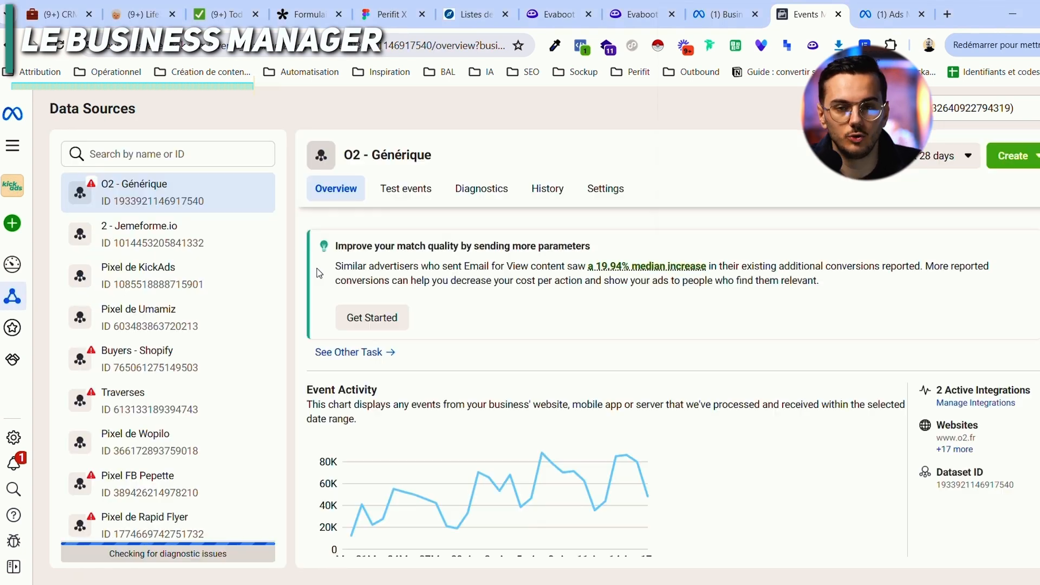
{"action": "type", "text": "pixel de test"}
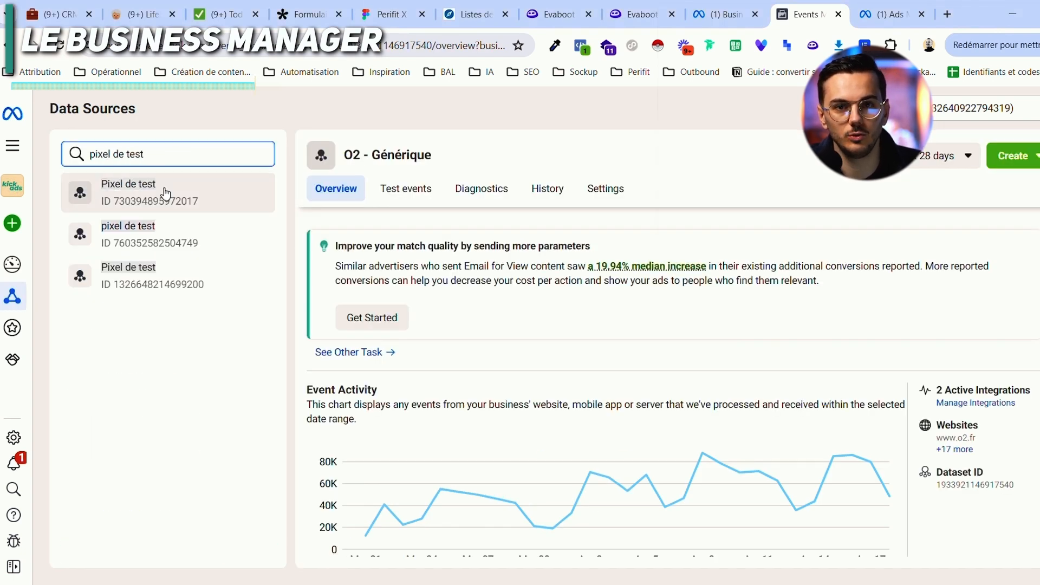
Step: Return to Business settings and open the Business info page for Kick Ads
{"action": "mouse_move", "coordinate": [3, 435]}
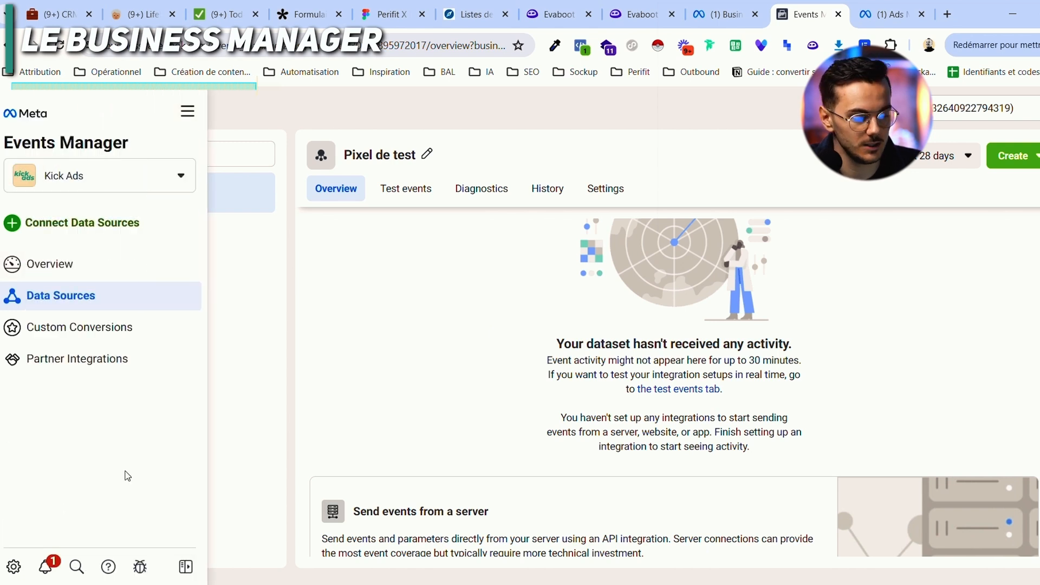
{"action": "left_click", "coordinate": [14, 568]}
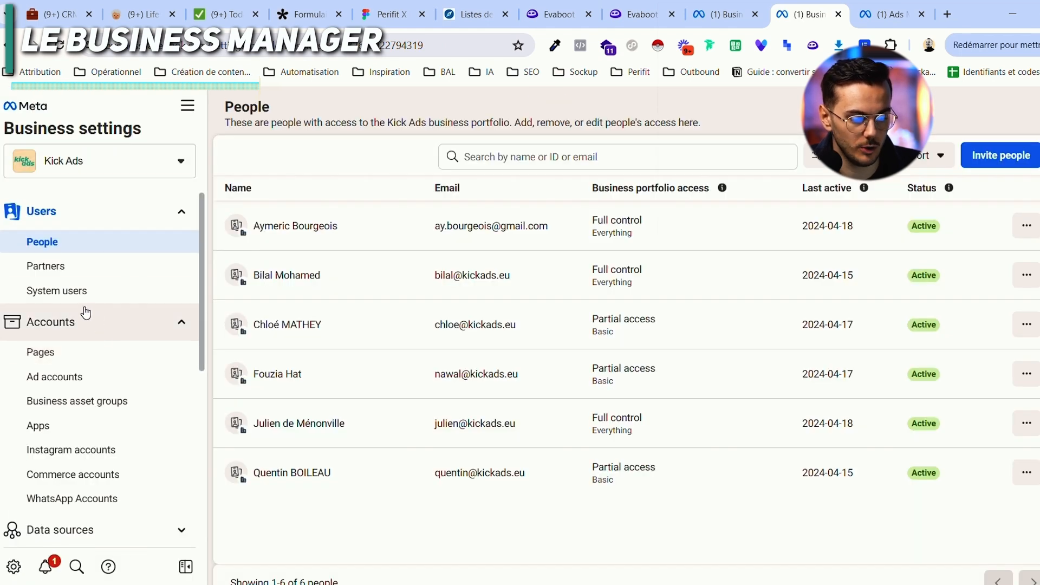
{"action": "scroll", "coordinate": [76, 312], "scroll_direction": "down", "scroll_amount": 4}
{"action": "scroll", "coordinate": [74, 312], "scroll_direction": "down", "scroll_amount": 3}
{"action": "left_click", "coordinate": [70, 499]}
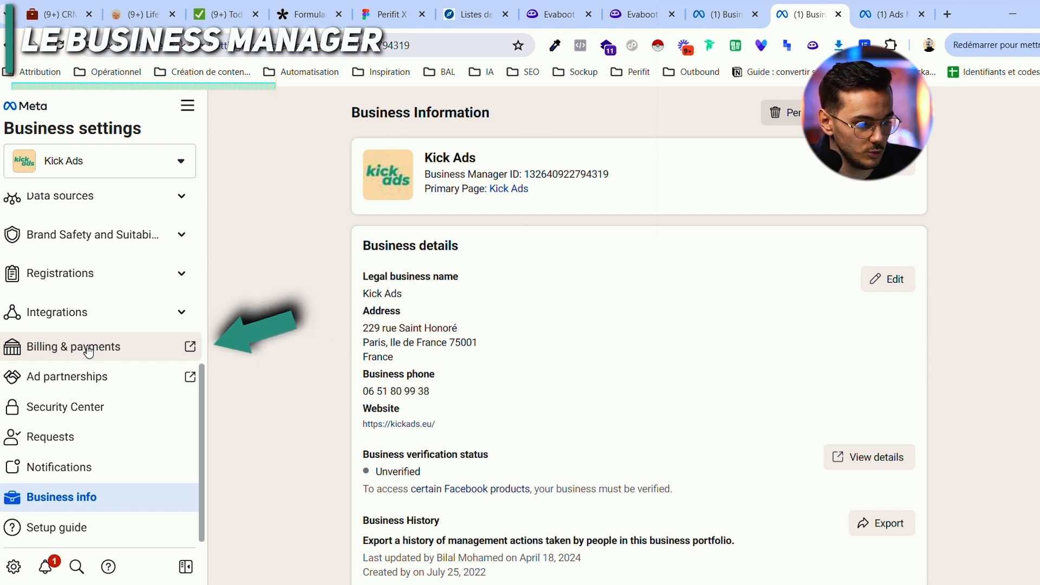
Step: Open Billing & payments and start adding a payment method for the Kick Ads ad account
{"action": "left_click", "coordinate": [90, 352]}
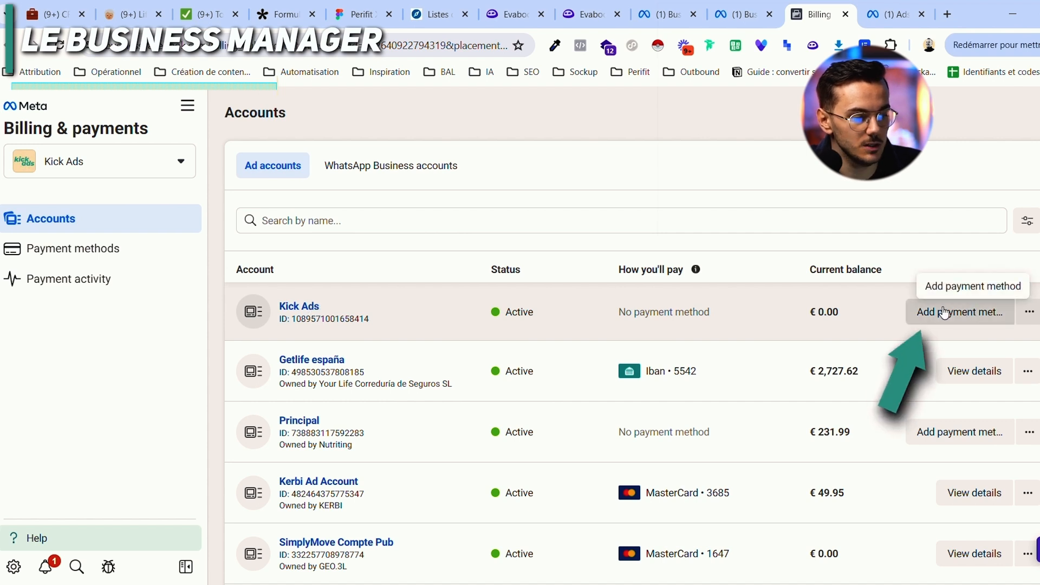
{"action": "left_click", "coordinate": [966, 319]}
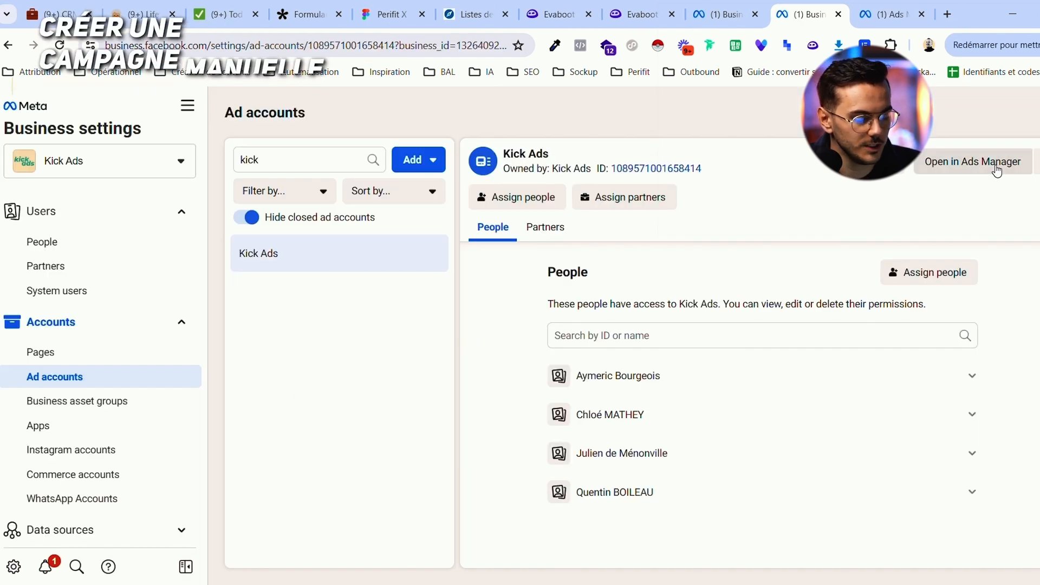
Step: Open the Kick Ads ad account in Ads Manager and show its campaigns
{"action": "left_click", "coordinate": [975, 160]}
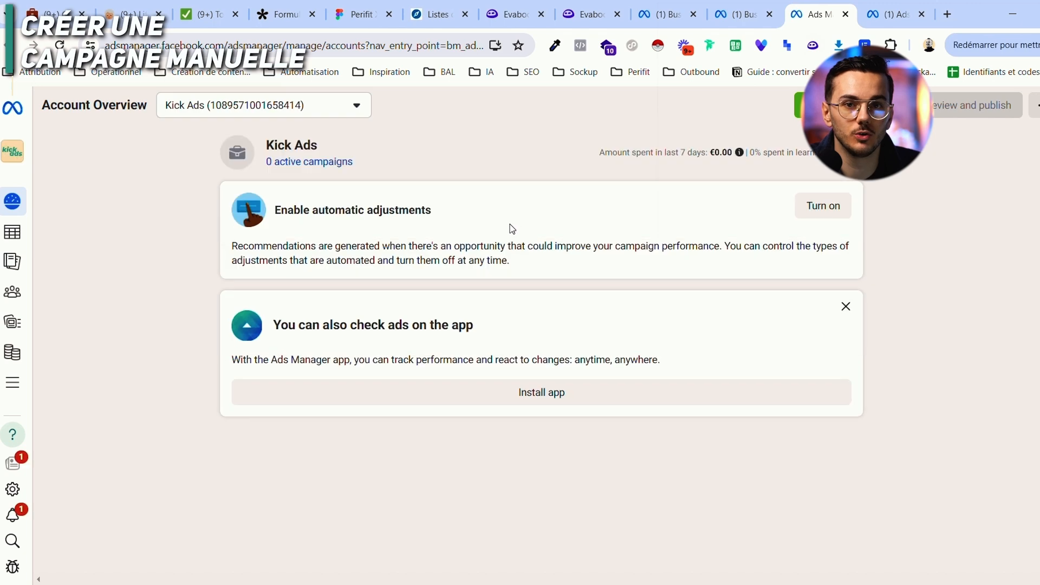
{"action": "left_click", "coordinate": [12, 231]}
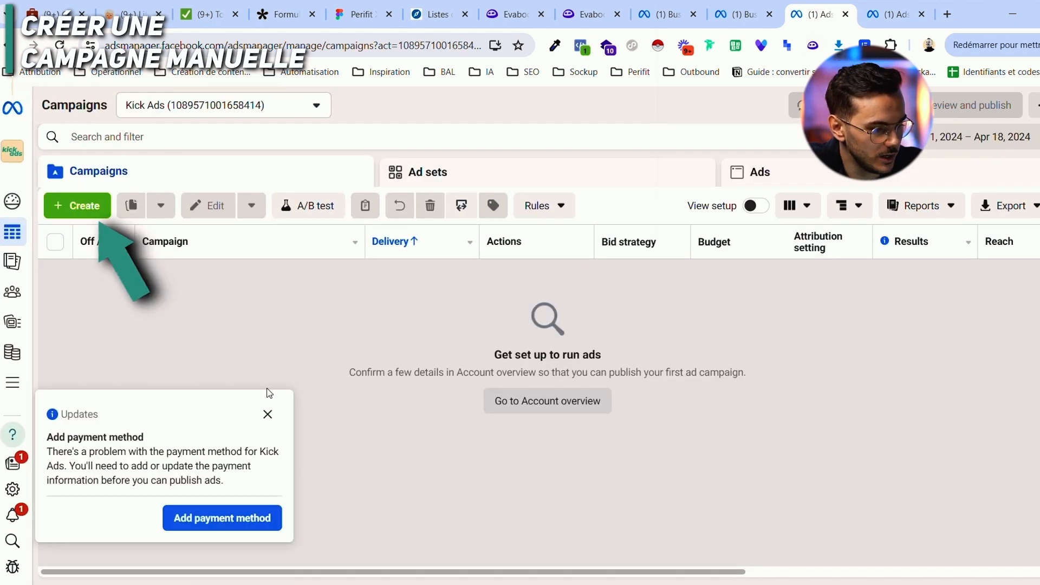
Step: Create a new campaign with the Sales objective, using the Manual sales campaign setup
{"action": "left_click", "coordinate": [93, 206]}
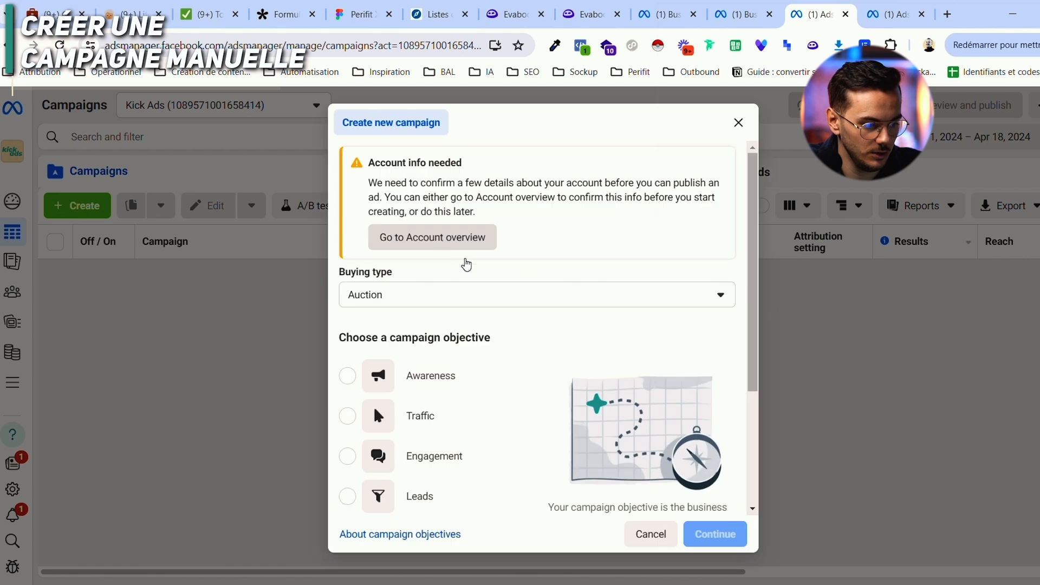
{"action": "scroll", "coordinate": [428, 320], "scroll_direction": "down", "scroll_amount": 1}
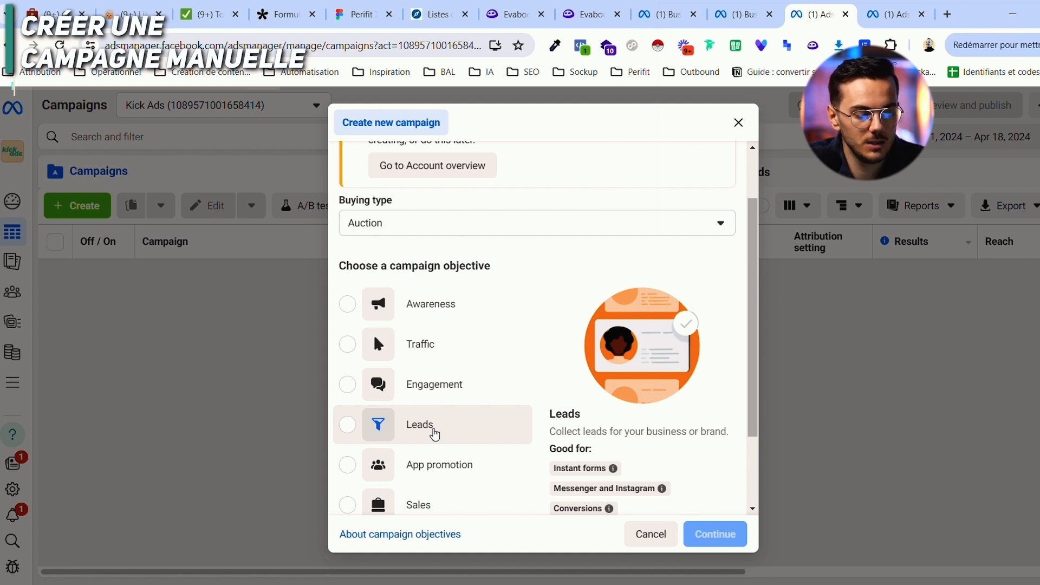
{"action": "scroll", "coordinate": [421, 366], "scroll_direction": "down", "scroll_amount": 2}
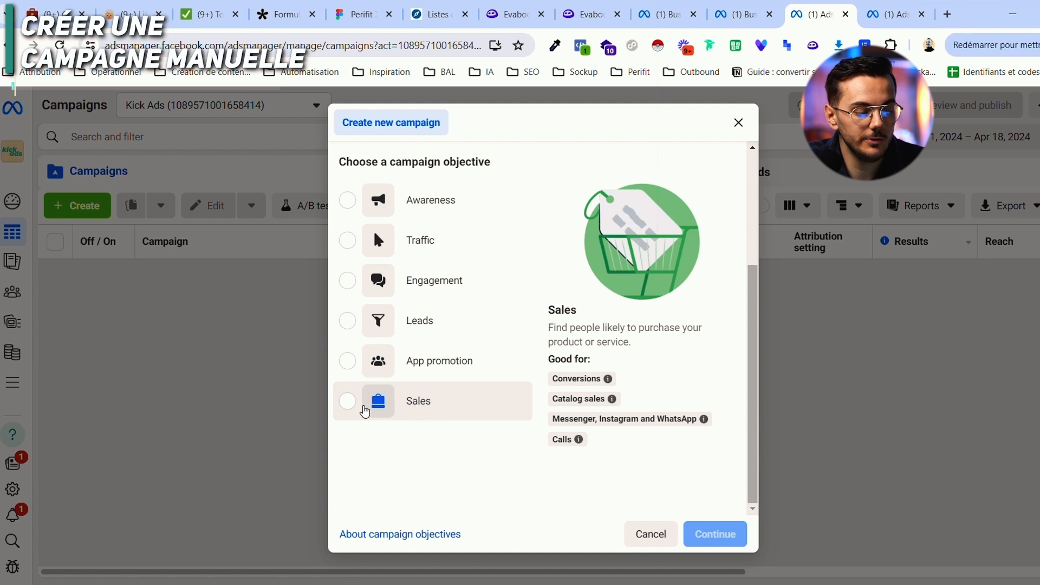
{"action": "left_click", "coordinate": [349, 403]}
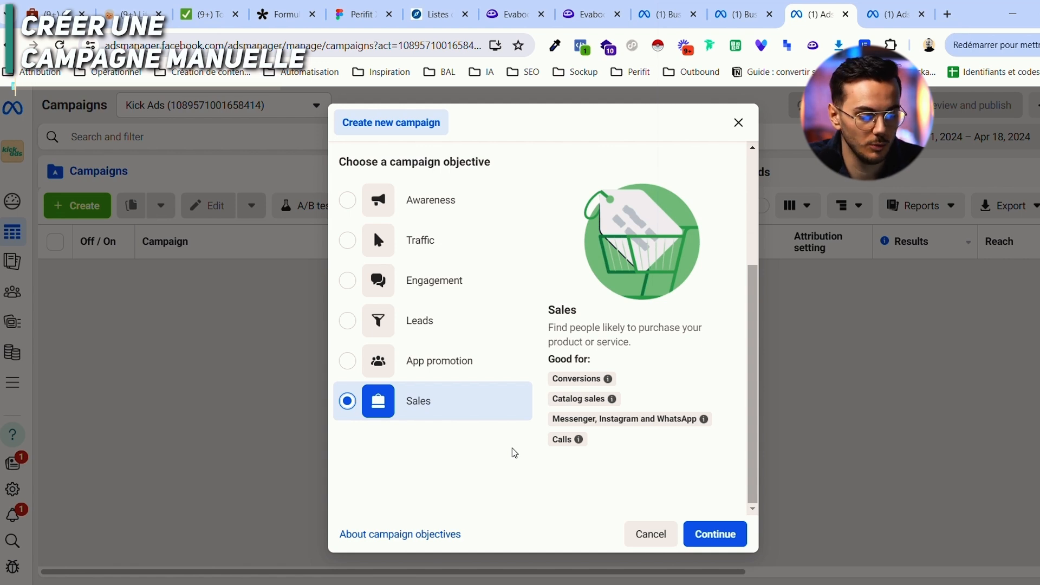
{"action": "left_click", "coordinate": [715, 534]}
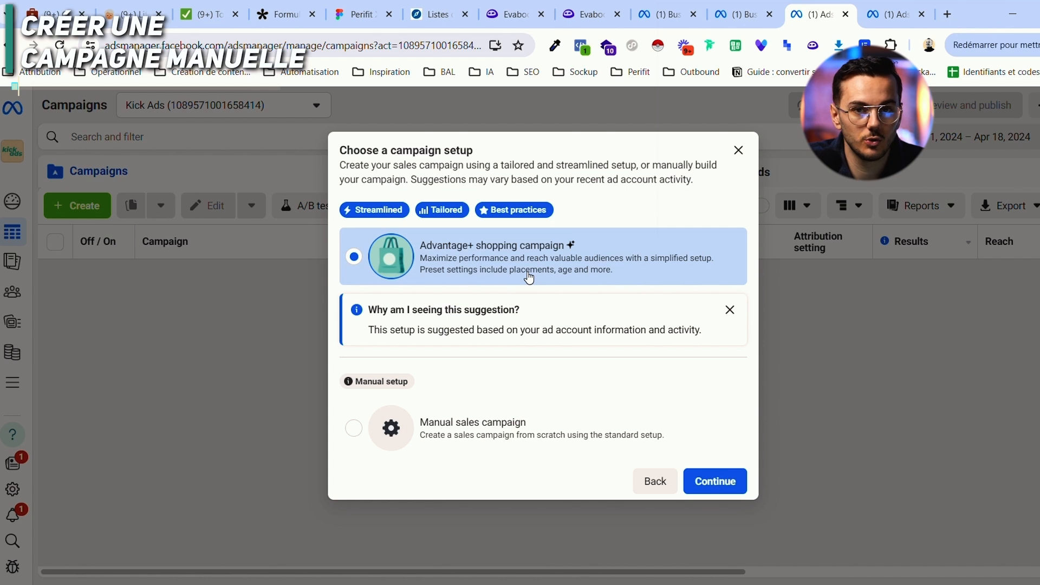
{"action": "left_click", "coordinate": [515, 434]}
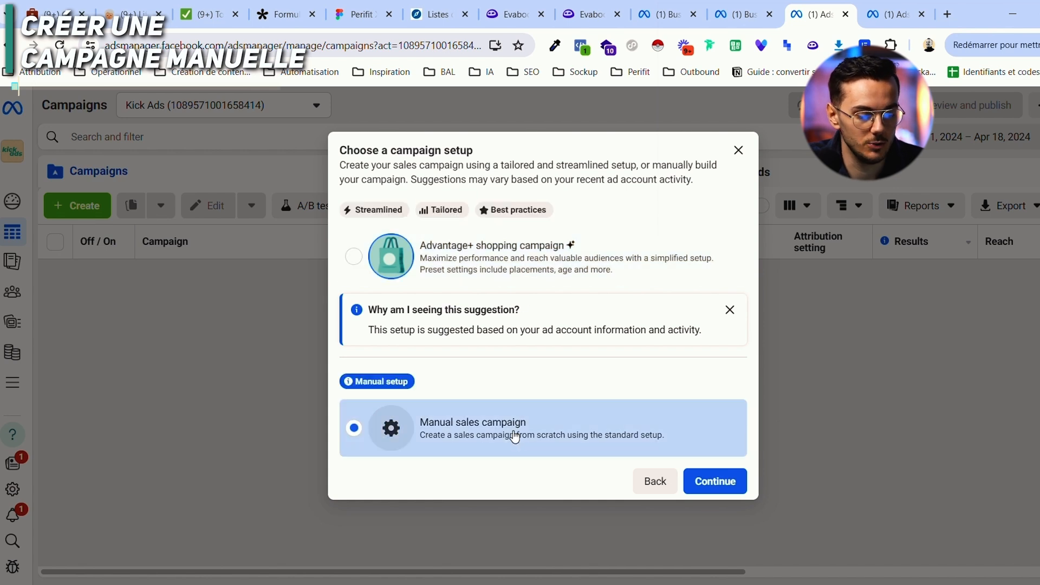
{"action": "left_click", "coordinate": [715, 484]}
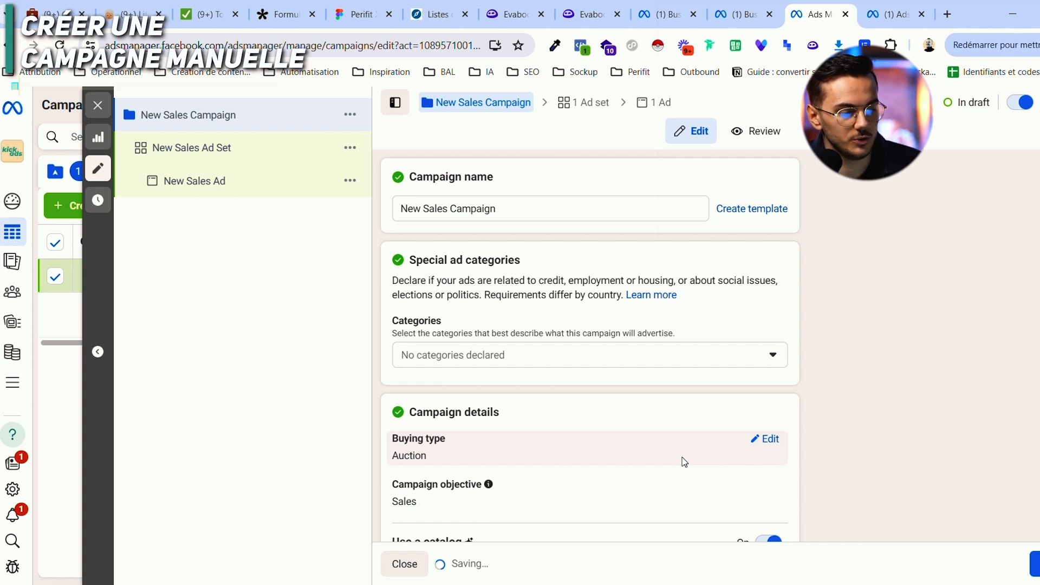
Step: Rename the new sales campaign as Acquisition
{"action": "left_click", "coordinate": [436, 213]}
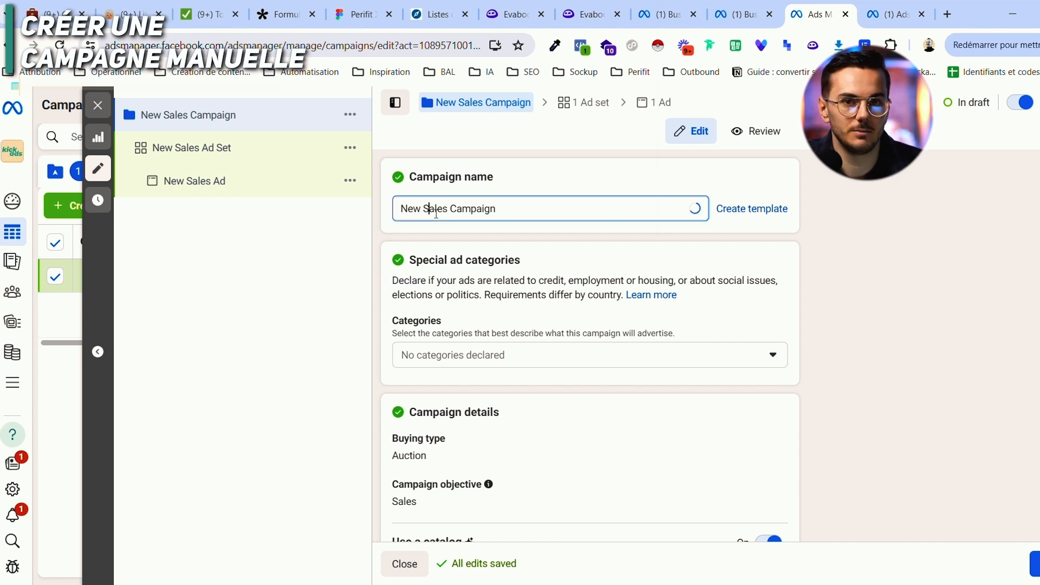
{"action": "key", "text": "ctrl+a"}
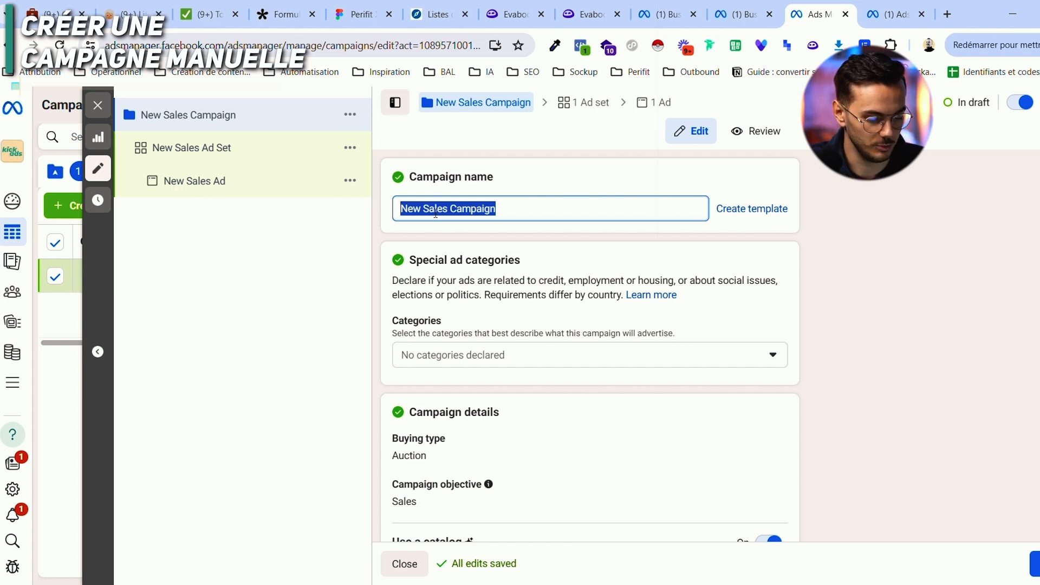
{"action": "type", "text": "Acquisi"}
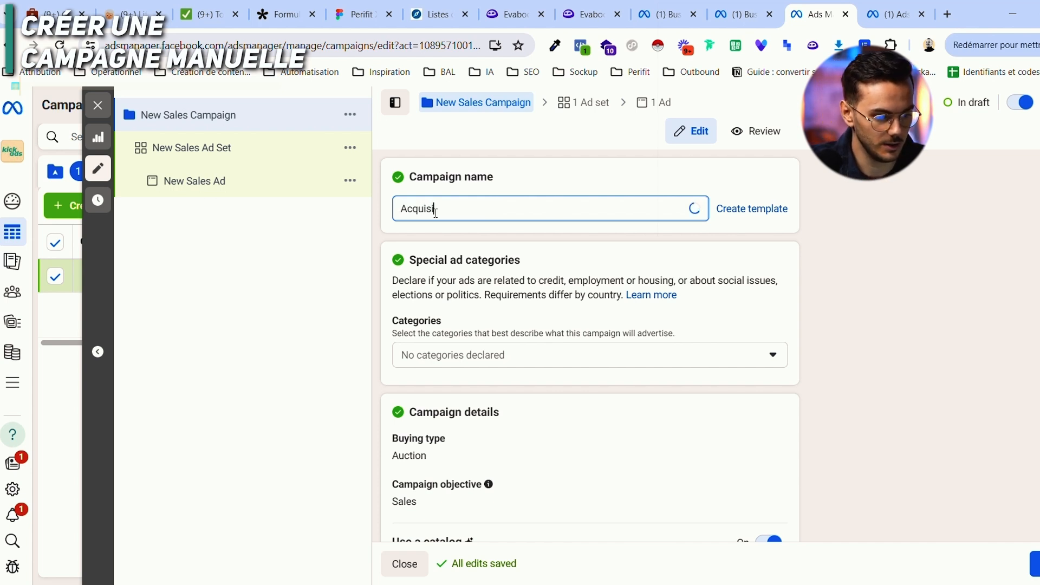
{"action": "type", "text": "tion"}
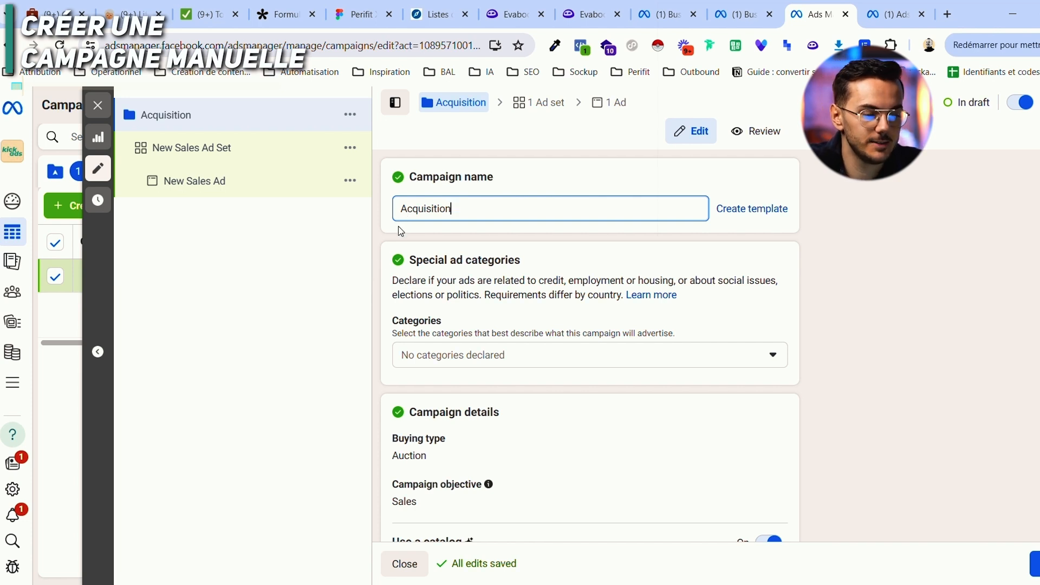
Step: Look through the special ad categories available for the campaign and close the list without declaring any
{"action": "scroll", "coordinate": [385, 250], "scroll_direction": "down", "scroll_amount": 1}
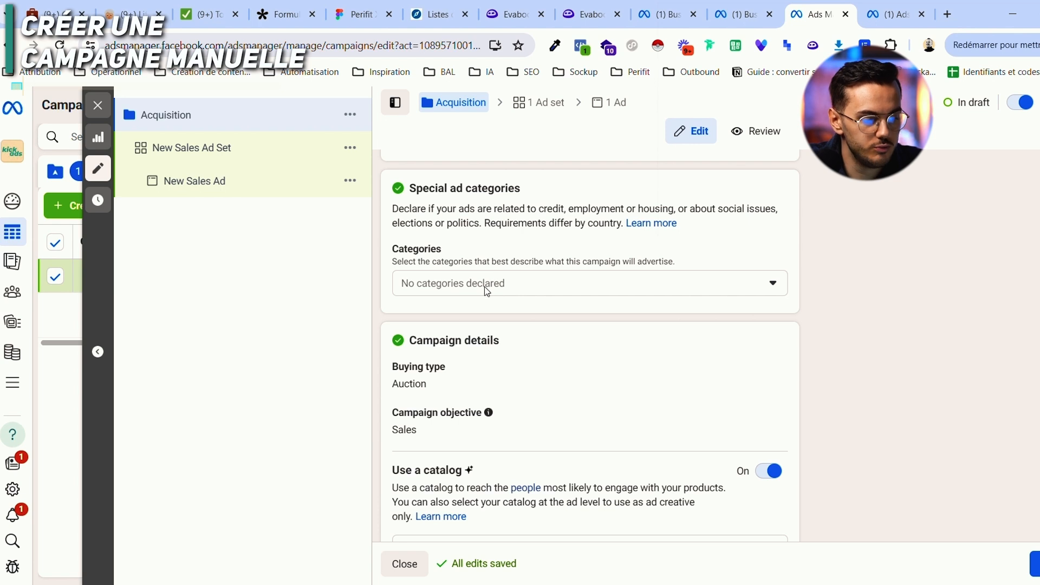
{"action": "left_click", "coordinate": [518, 291]}
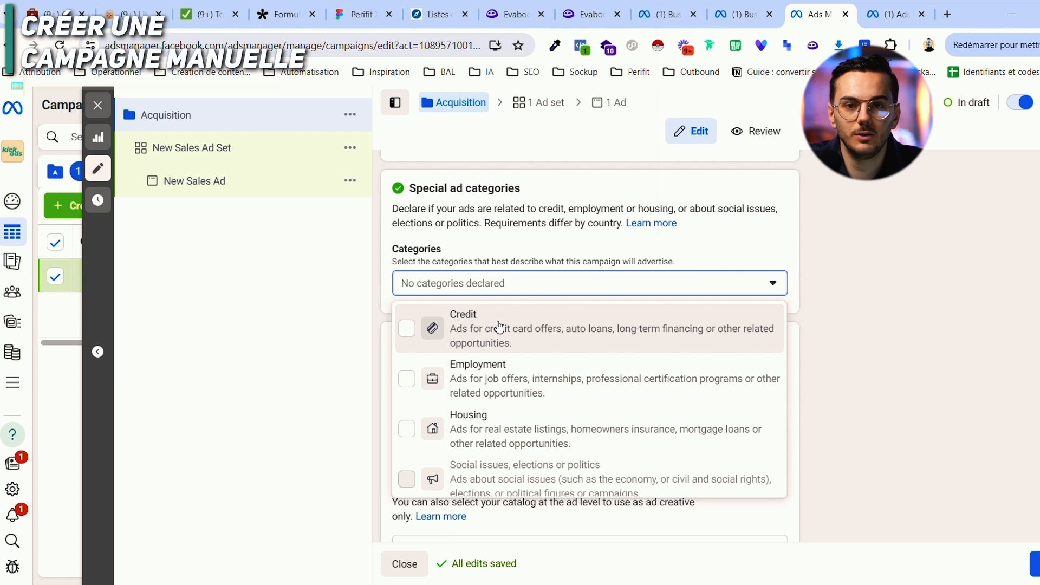
{"action": "left_click", "coordinate": [816, 276]}
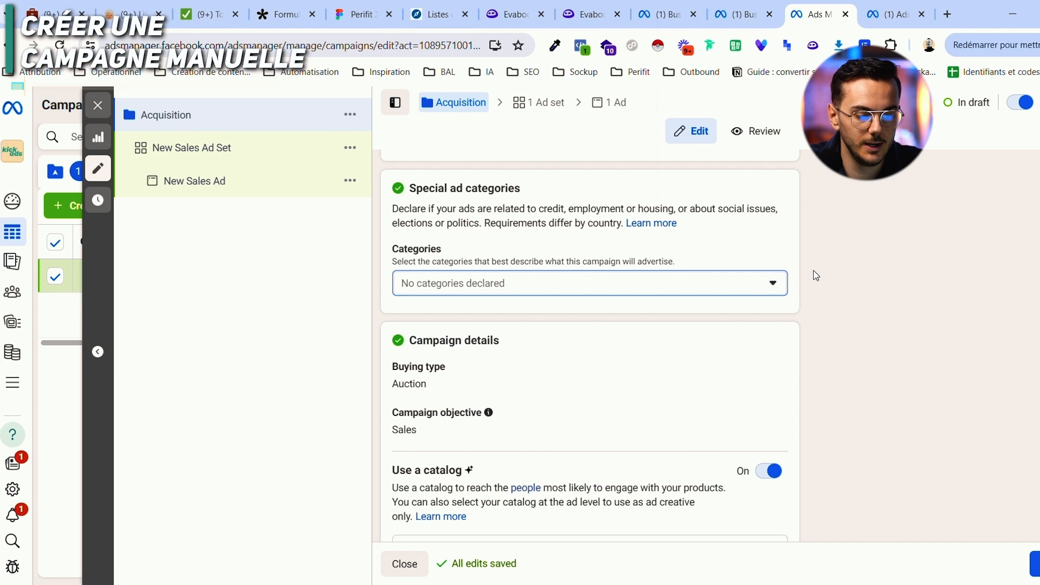
Step: Check which product catalogs are available for the campaign, and turn off the use of a catalog
{"action": "scroll", "coordinate": [576, 300], "scroll_direction": "down", "scroll_amount": 1}
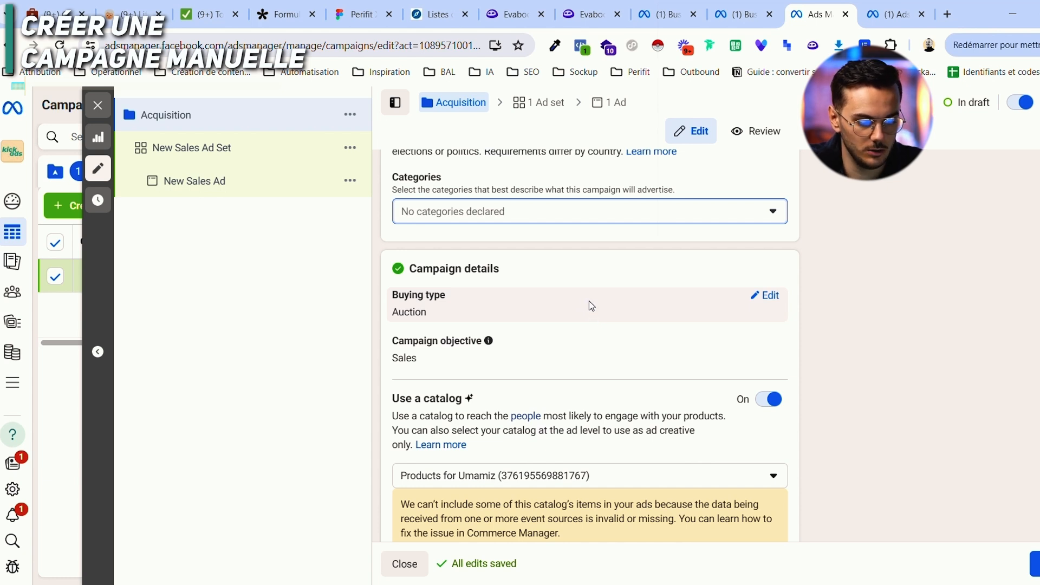
{"action": "scroll", "coordinate": [588, 307], "scroll_direction": "down", "scroll_amount": 1}
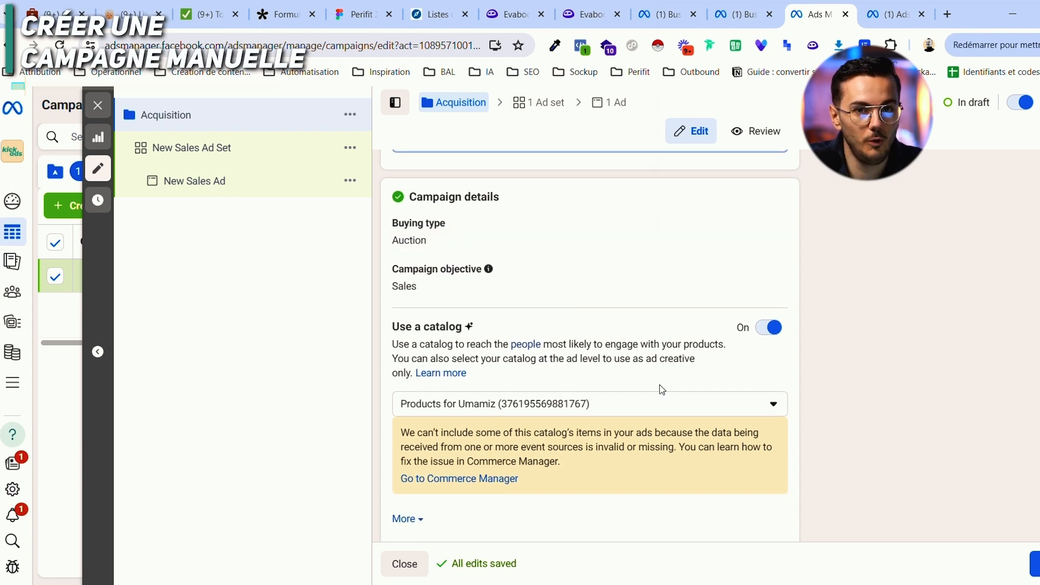
{"action": "left_click", "coordinate": [671, 411]}
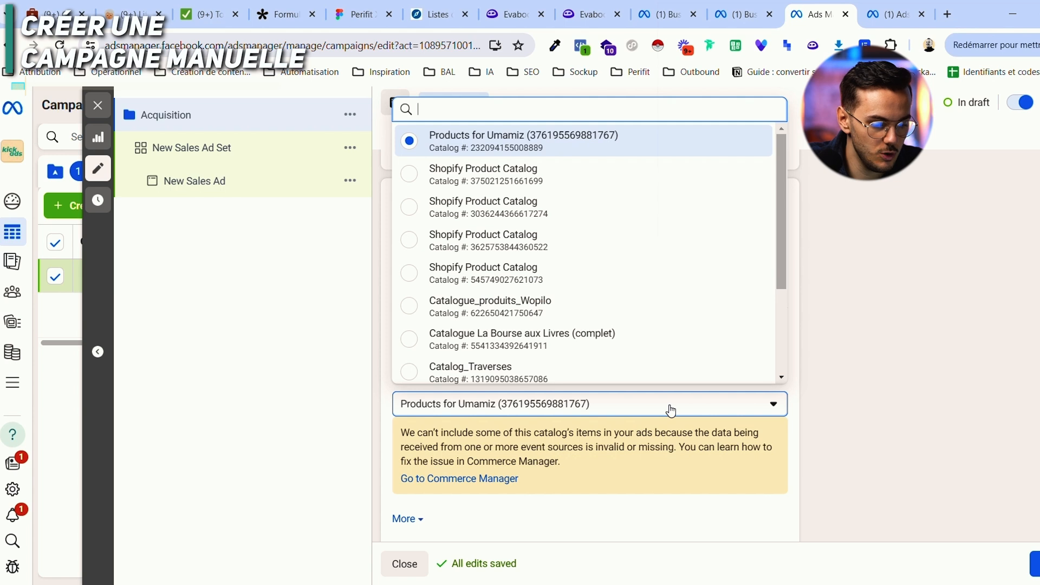
{"action": "left_click", "coordinate": [670, 408]}
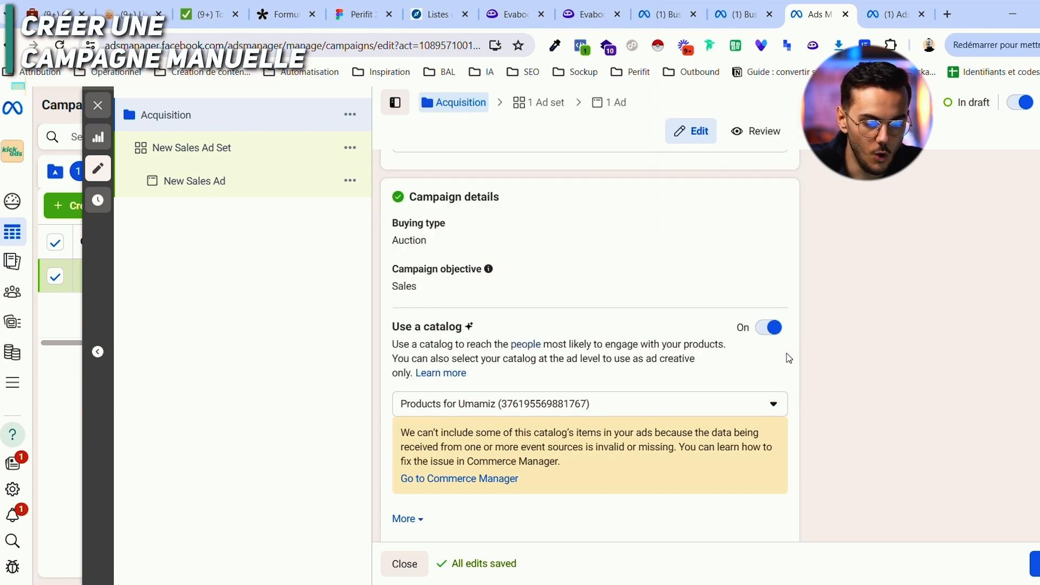
{"action": "scroll", "coordinate": [809, 357], "scroll_direction": "down", "scroll_amount": 1}
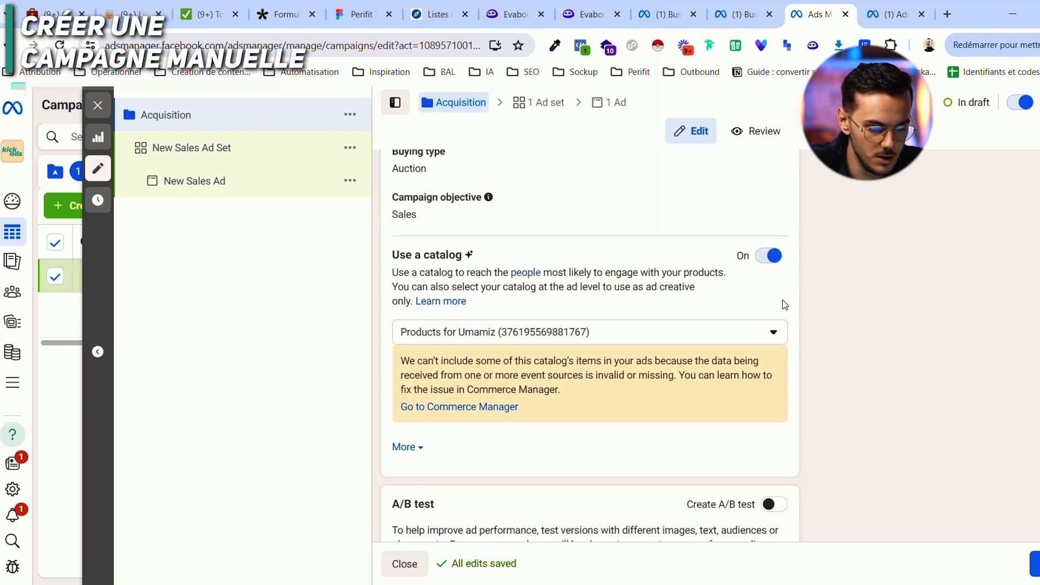
{"action": "left_click", "coordinate": [770, 257]}
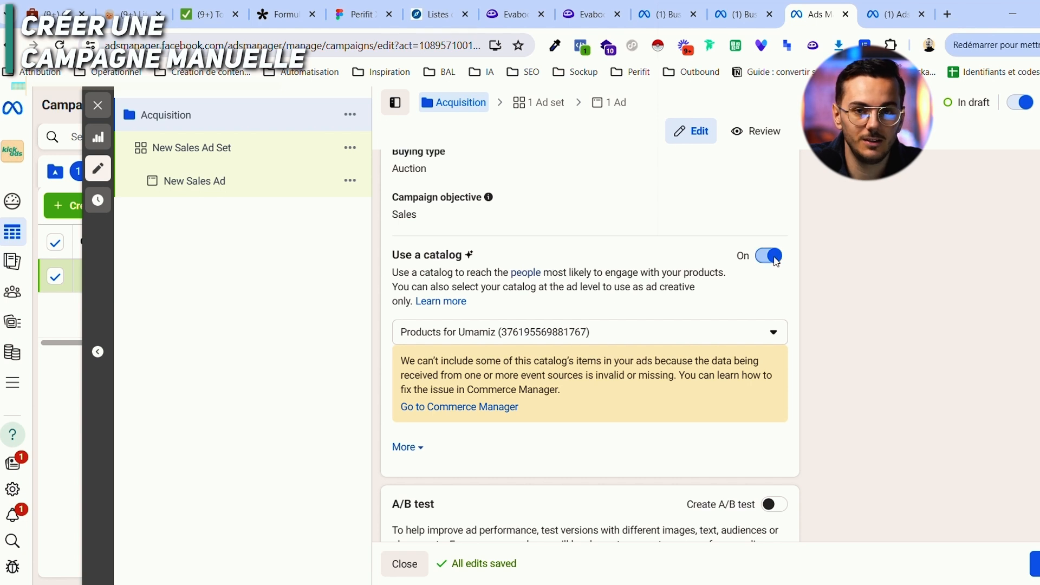
{"action": "scroll", "coordinate": [831, 270], "scroll_direction": "up", "scroll_amount": 1}
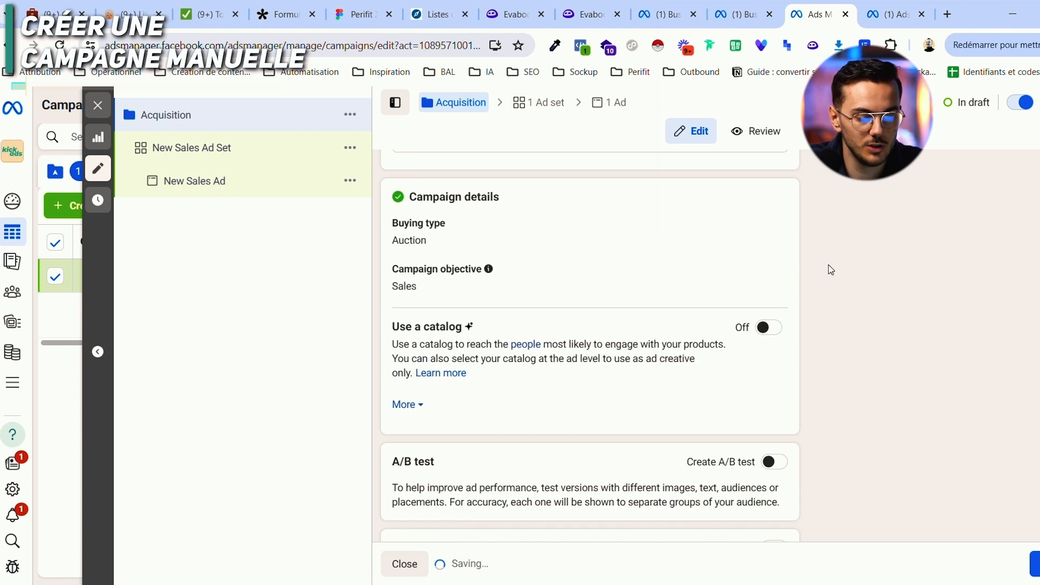
Step: Show the additional campaign details and add a campaign spending limit of €10,000
{"action": "left_click", "coordinate": [417, 409]}
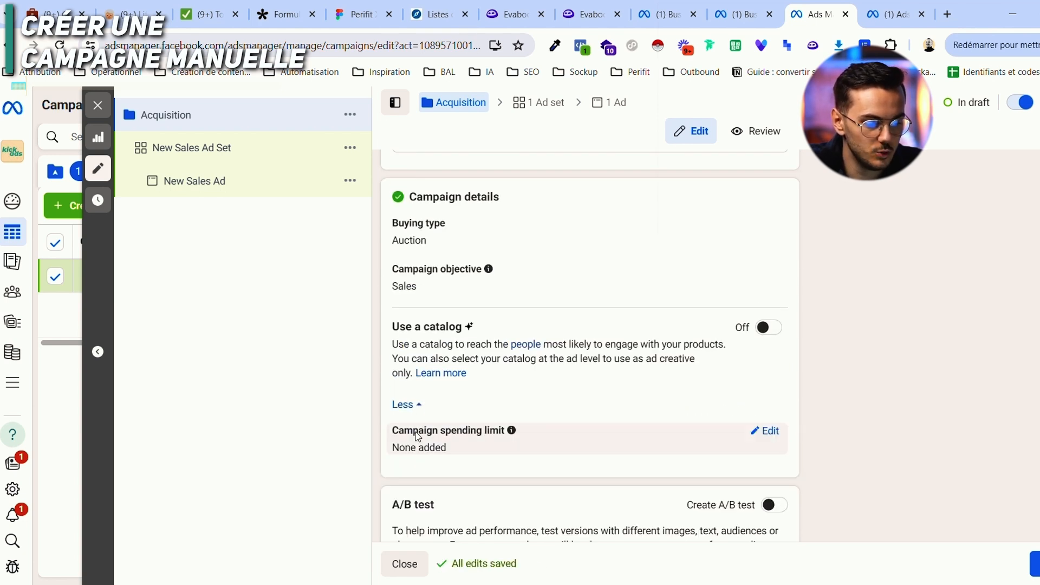
{"action": "left_click", "coordinate": [766, 431]}
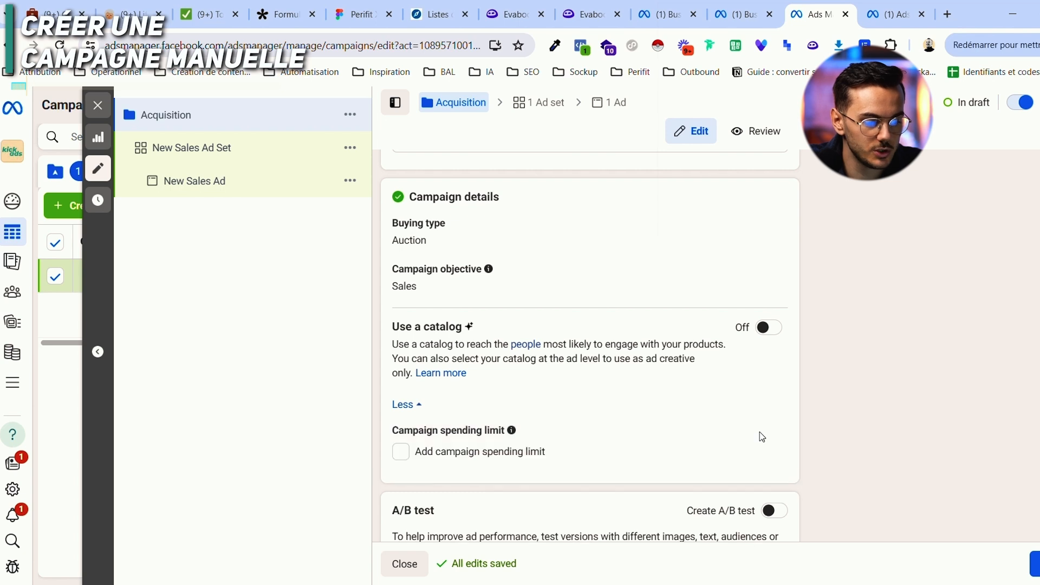
{"action": "left_click", "coordinate": [411, 458]}
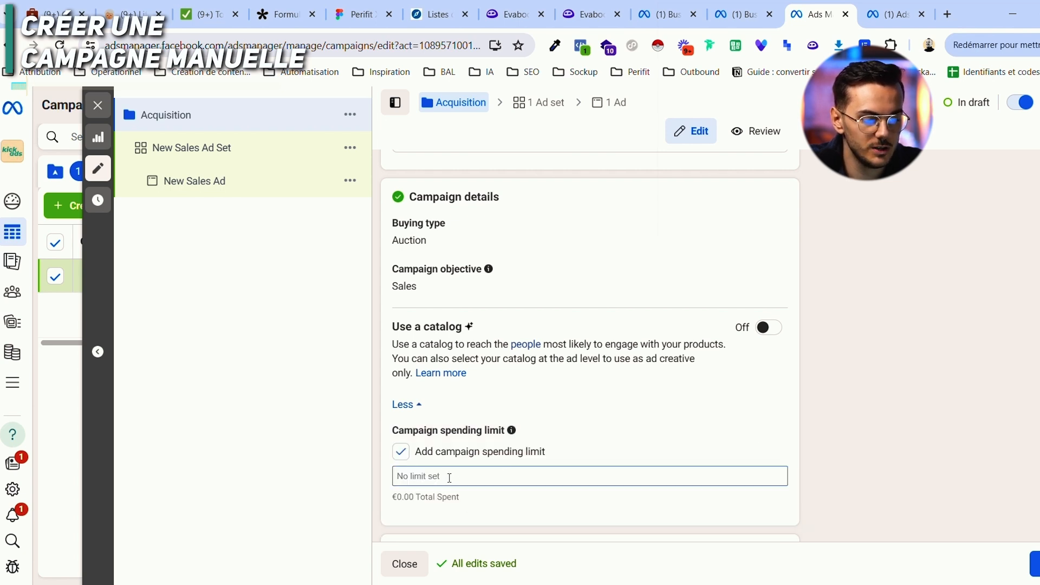
{"action": "type", "text": "10000"}
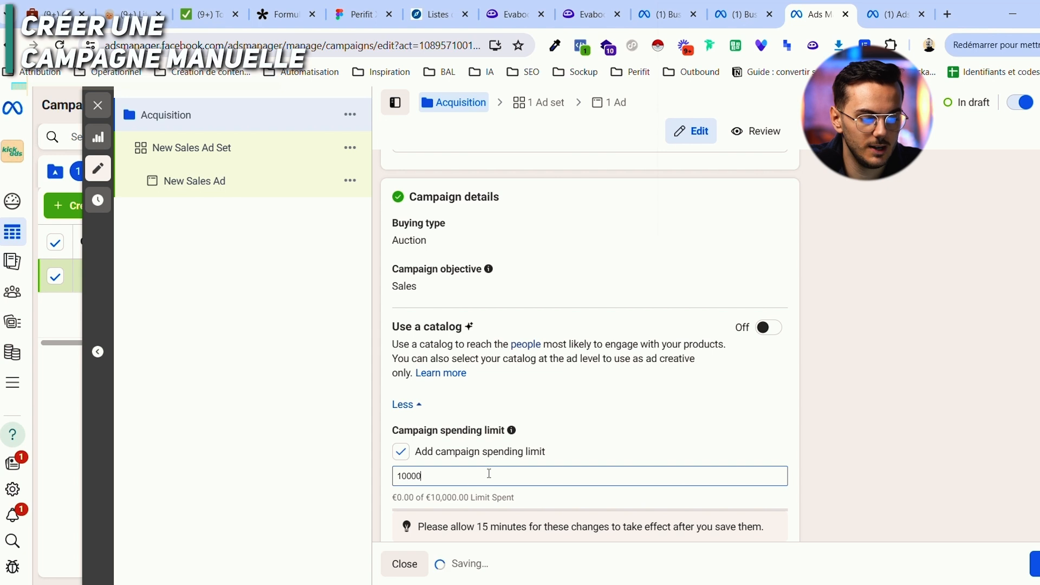
Step: Clear the spending limit amount and remove the campaign spending limit
{"action": "double_click", "coordinate": [426, 481]}
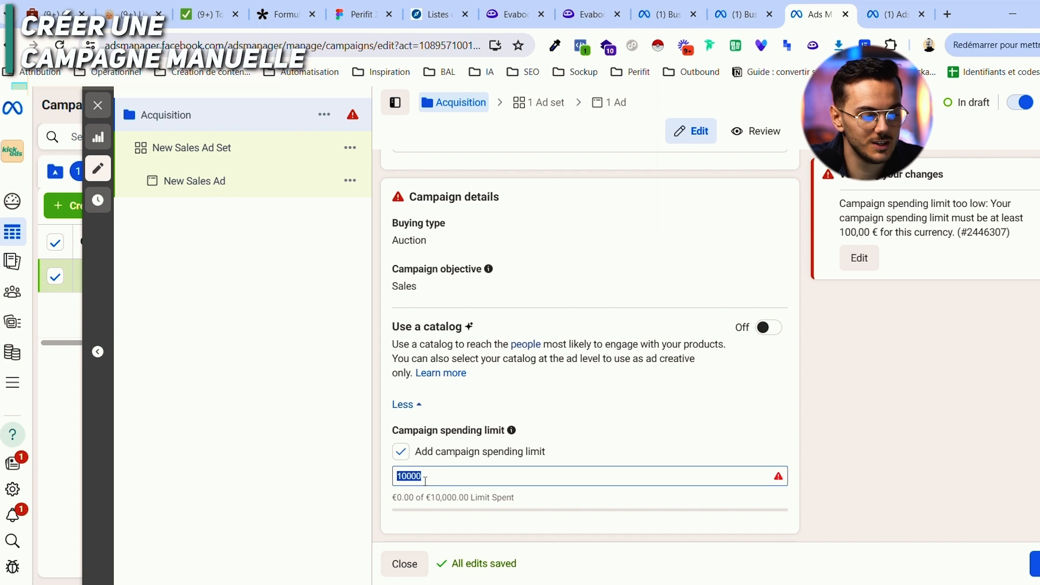
{"action": "key", "text": "BackSpace"}
{"action": "left_click", "coordinate": [402, 453]}
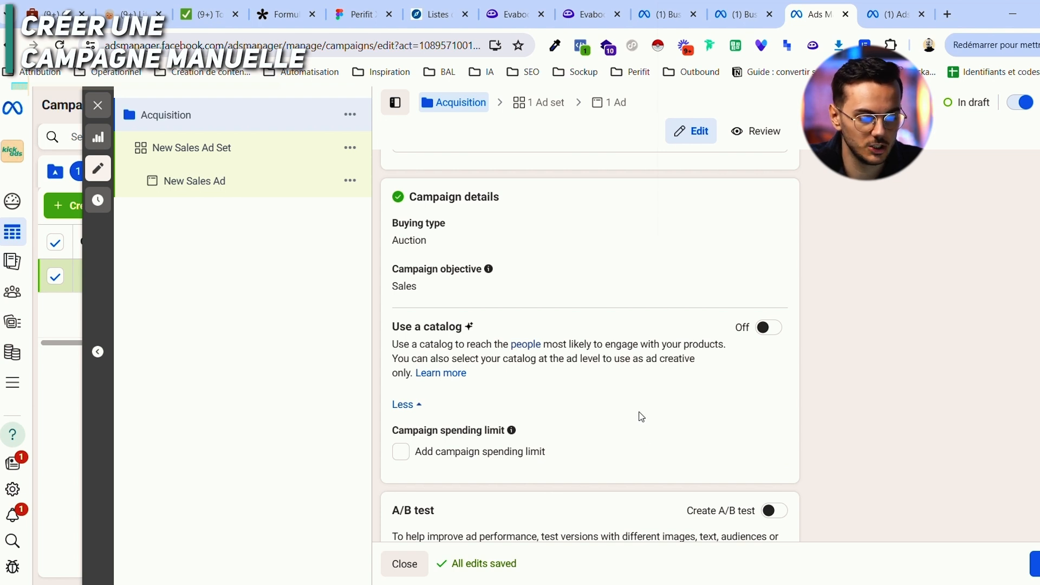
Step: Turn on the Advantage campaign budget and set the daily budget to €40
{"action": "scroll", "coordinate": [609, 418], "scroll_direction": "down", "scroll_amount": 3}
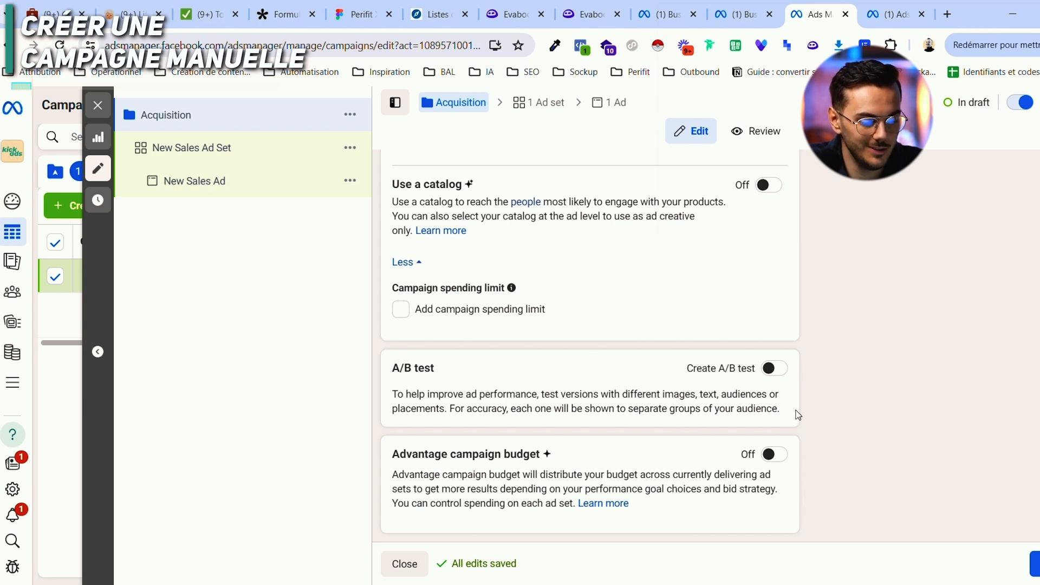
{"action": "scroll", "coordinate": [830, 428], "scroll_direction": "down", "scroll_amount": 1}
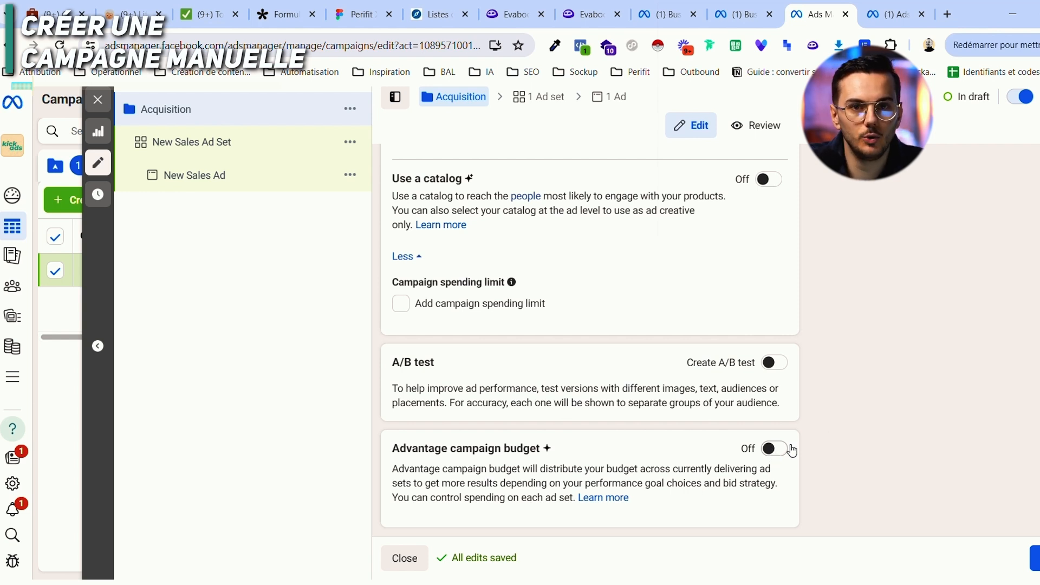
{"action": "left_click", "coordinate": [773, 448]}
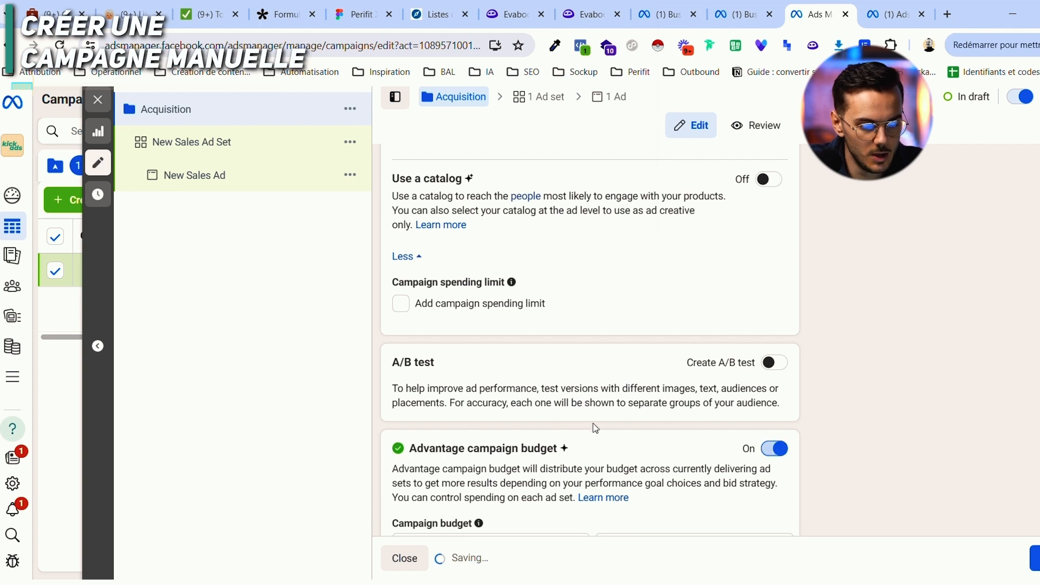
{"action": "scroll", "coordinate": [592, 425], "scroll_direction": "down", "scroll_amount": 4}
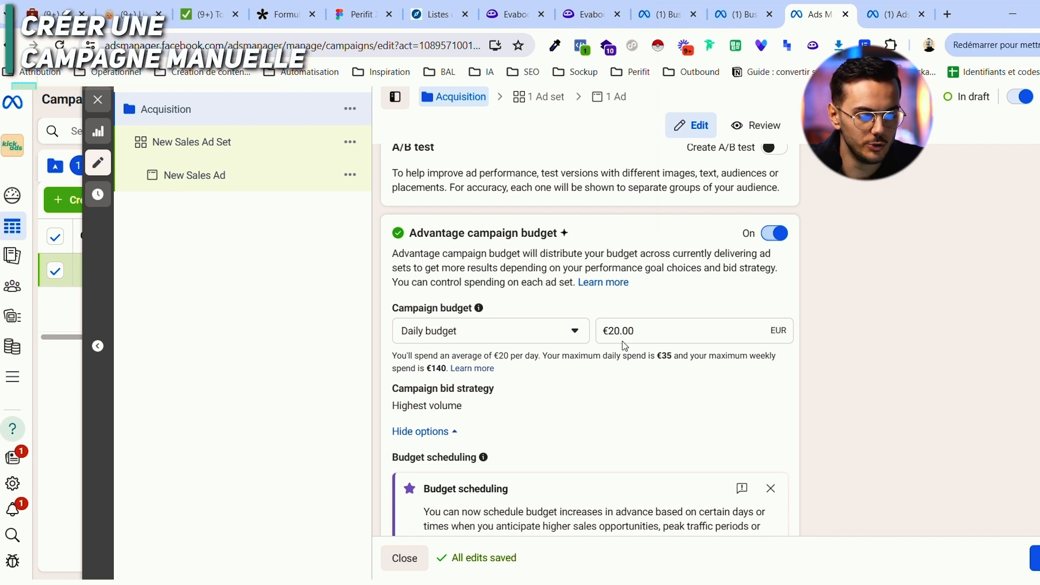
{"action": "triple_click", "coordinate": [626, 341]}
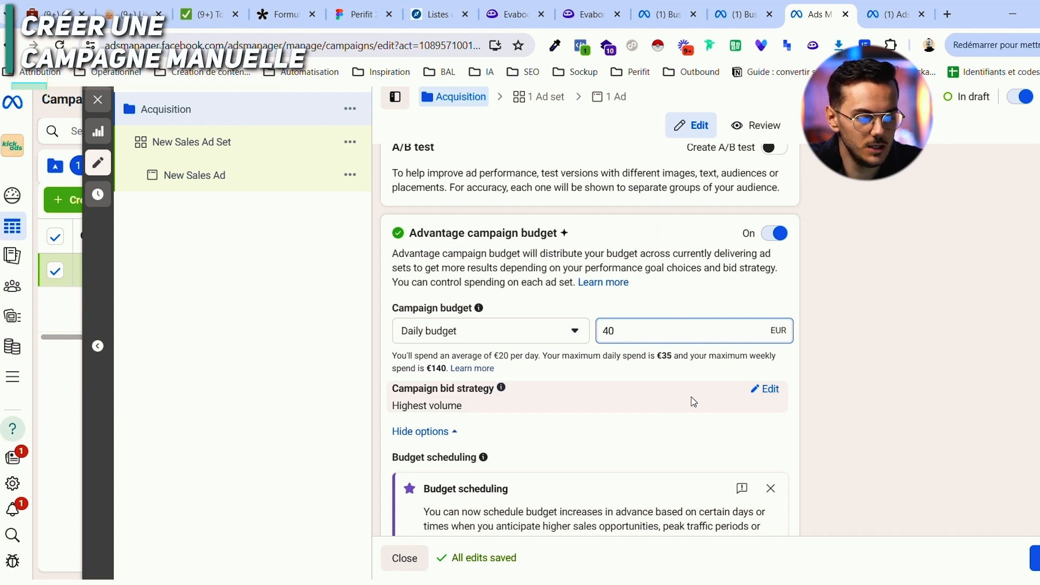
{"action": "left_click", "coordinate": [801, 396]}
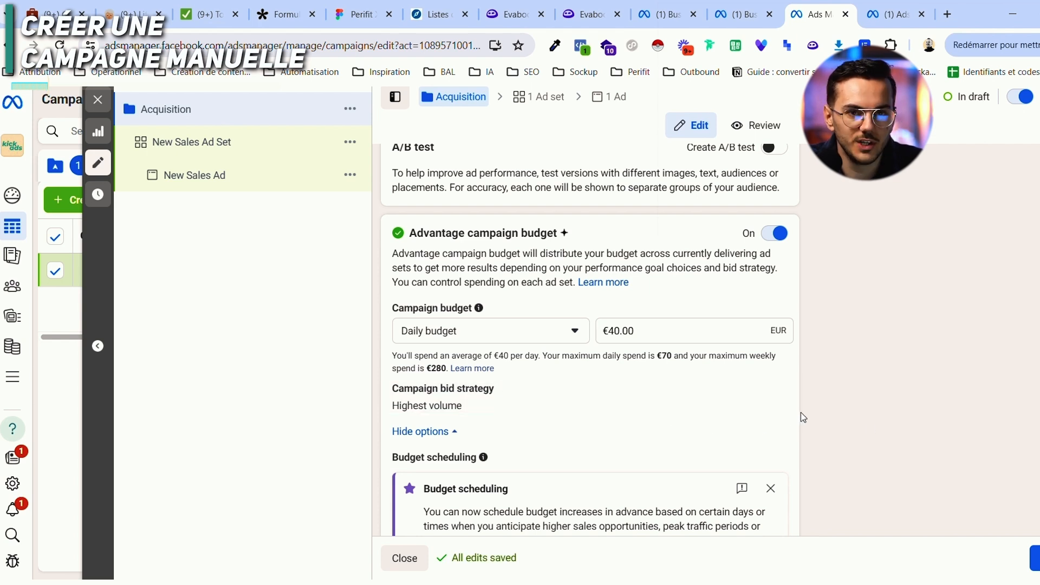
{"action": "scroll", "coordinate": [801, 412], "scroll_direction": "down", "scroll_amount": 1}
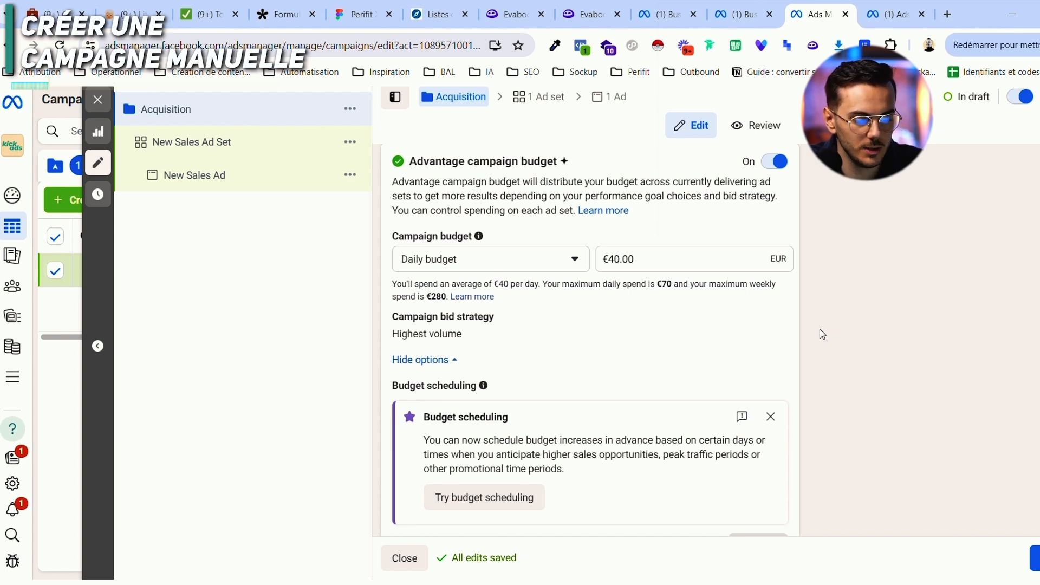
{"action": "scroll", "coordinate": [820, 330], "scroll_direction": "down", "scroll_amount": 1}
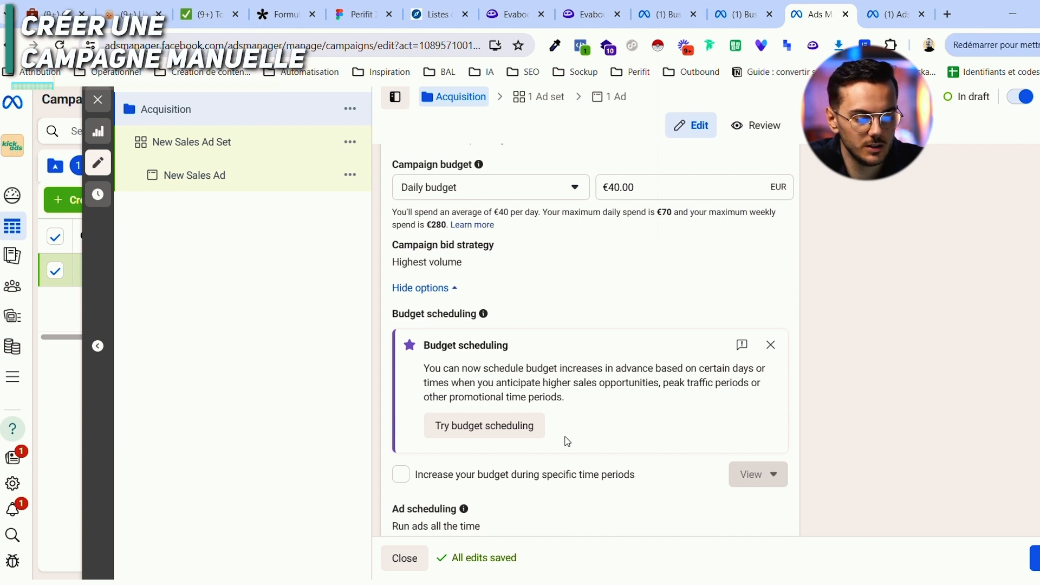
Step: Continue from the campaign settings to the ad set and name the ad set "Intérêt mode"
{"action": "scroll", "coordinate": [567, 442], "scroll_direction": "down", "scroll_amount": 1}
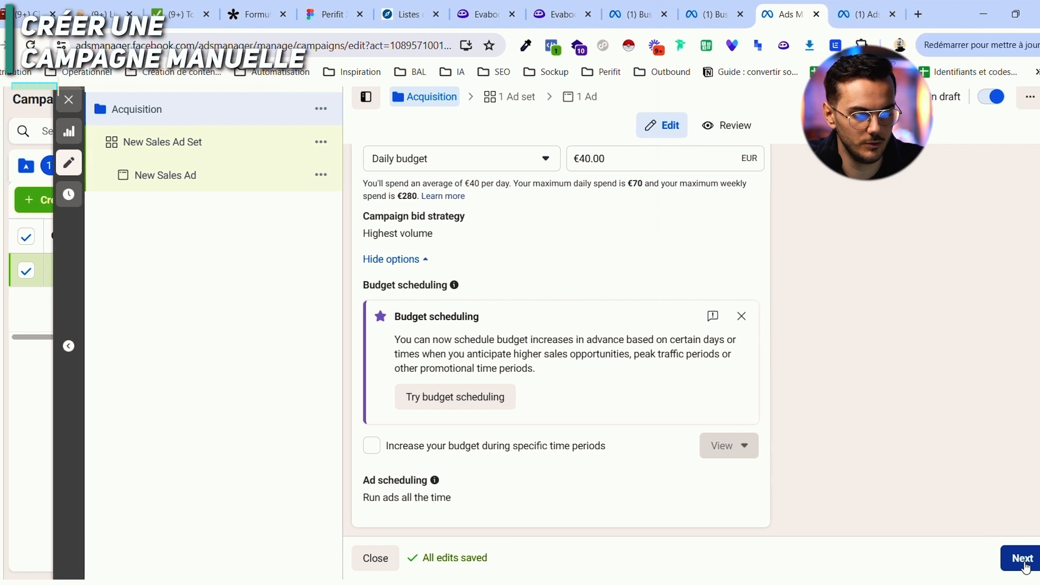
{"action": "left_click", "coordinate": [1008, 567]}
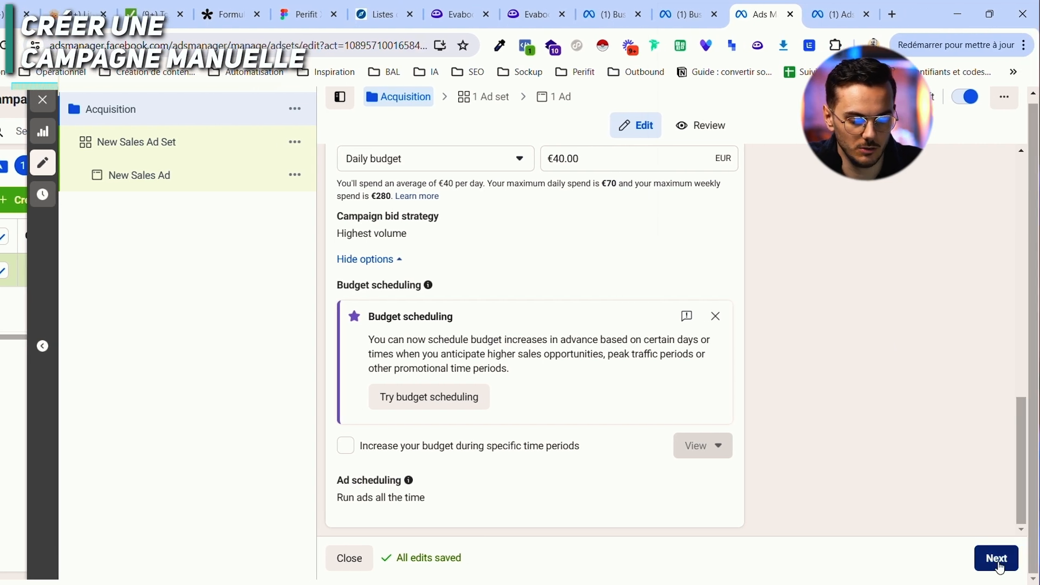
{"action": "triple_click", "coordinate": [389, 204]}
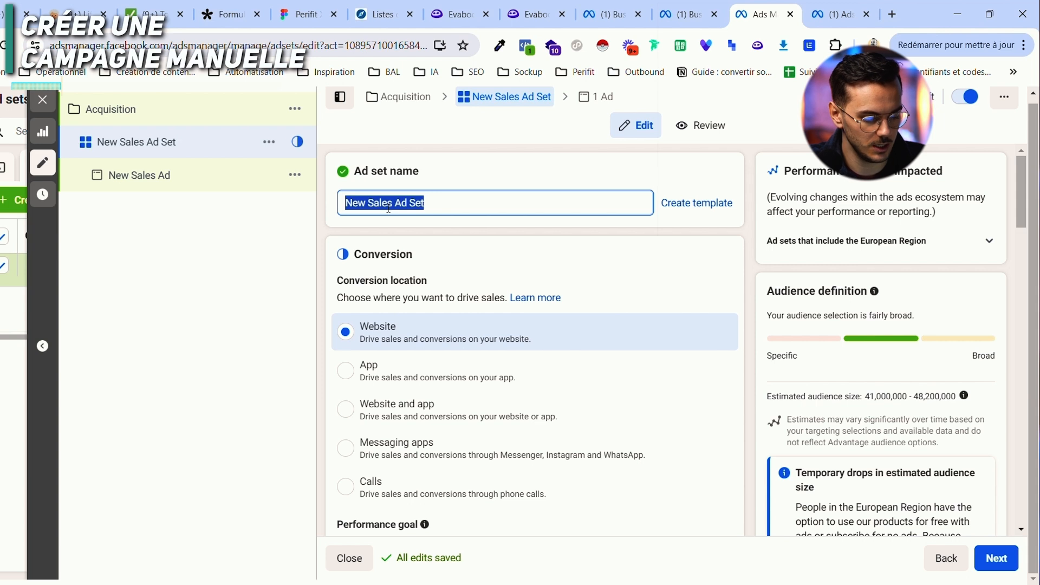
{"action": "type", "text": "Intér"}
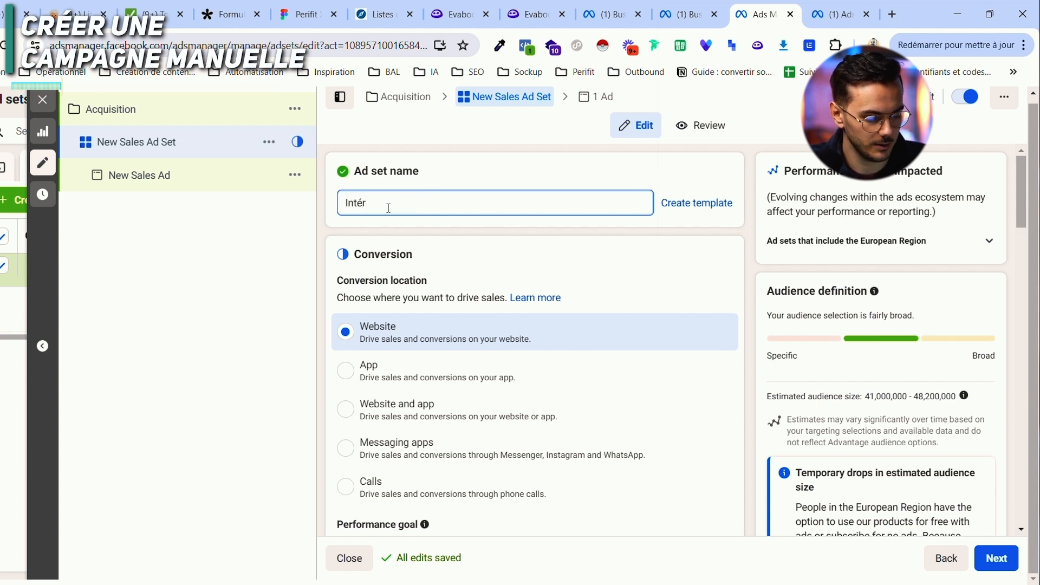
{"action": "type", "text": "êt me"}
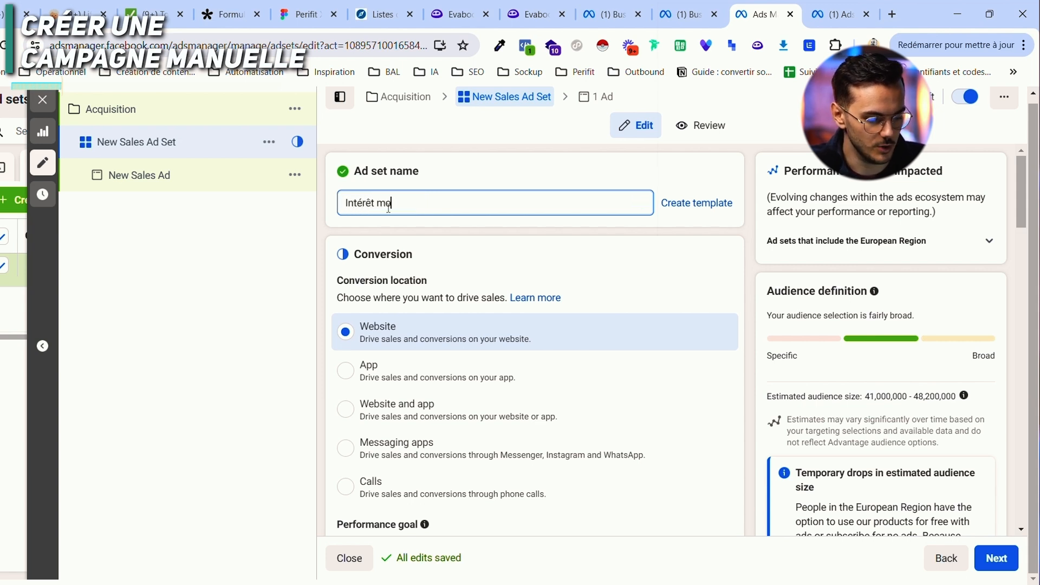
{"action": "type", "text": "ode"}
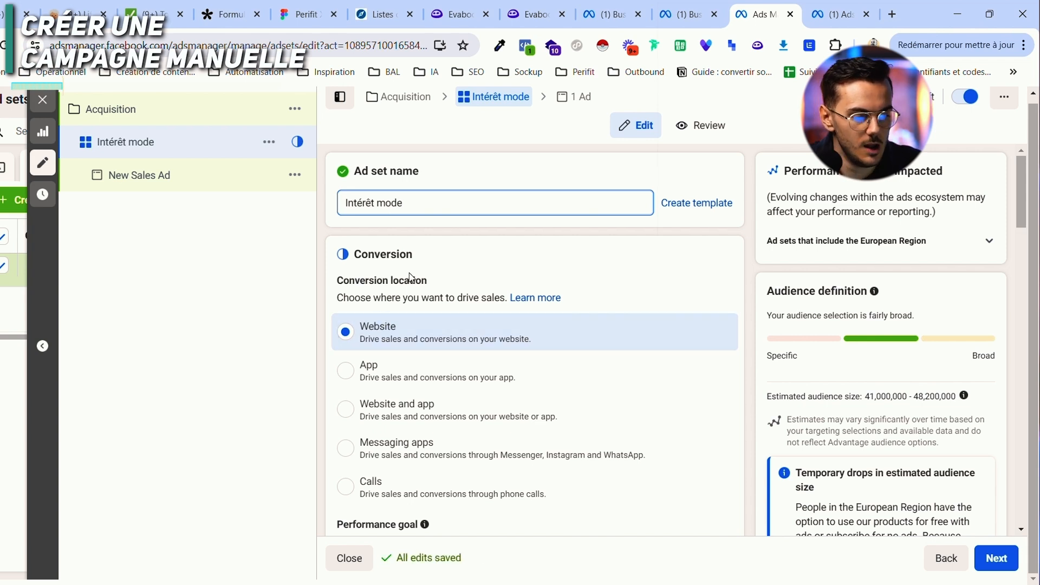
Step: Switch to the Kick Ads Business settings and open the datasets under the data sources
{"action": "scroll", "coordinate": [493, 245], "scroll_direction": "down", "scroll_amount": 2}
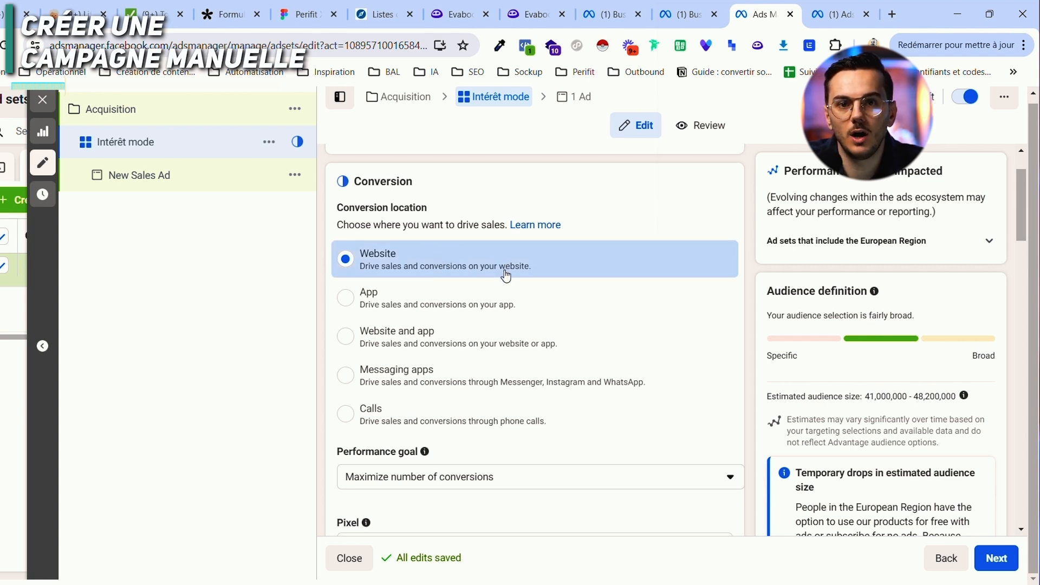
{"action": "scroll", "coordinate": [504, 272], "scroll_direction": "down", "scroll_amount": 5}
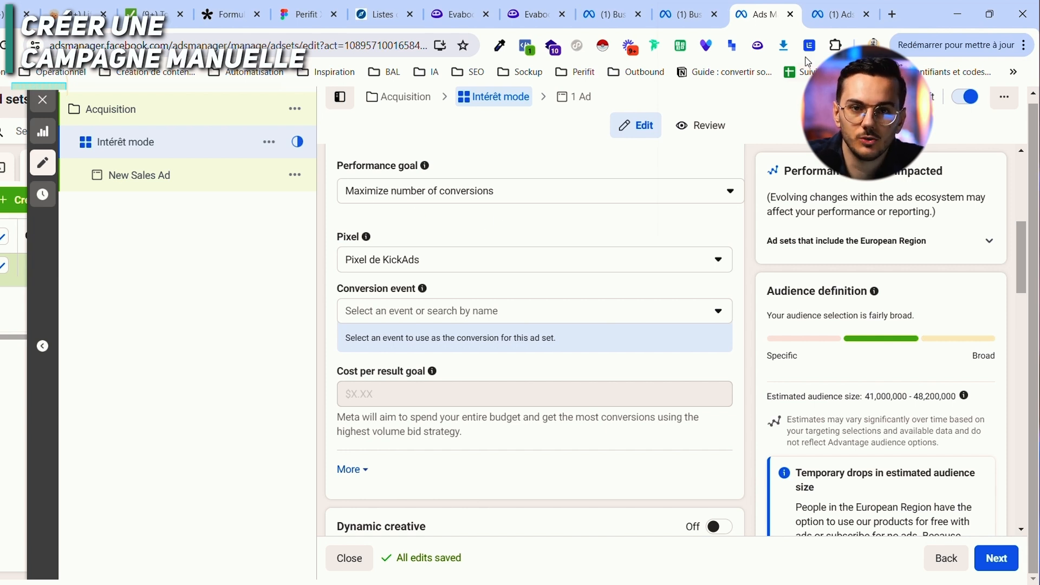
{"action": "left_click", "coordinate": [690, 17]}
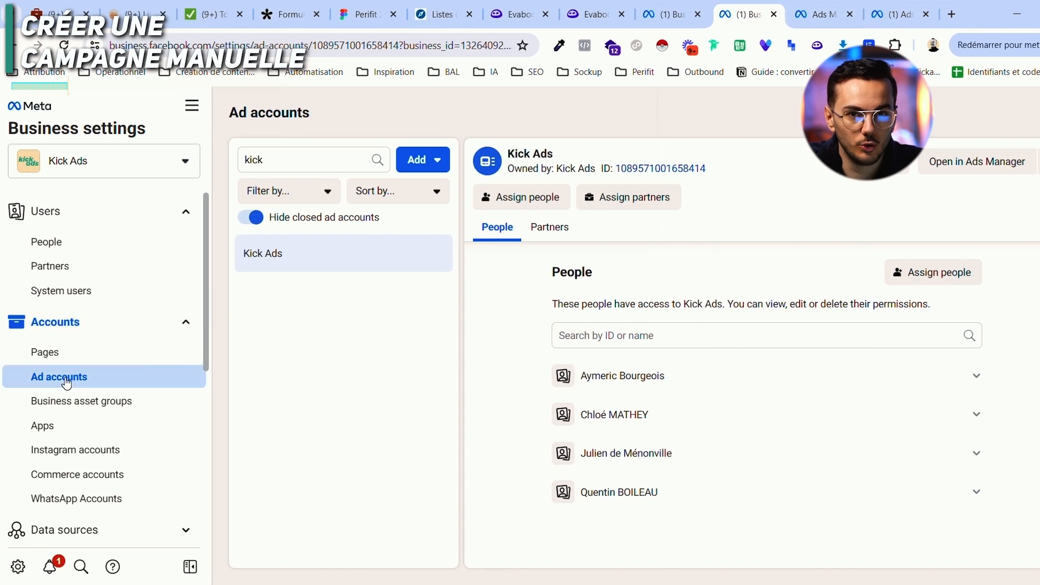
{"action": "scroll", "coordinate": [82, 363], "scroll_direction": "down", "scroll_amount": 4}
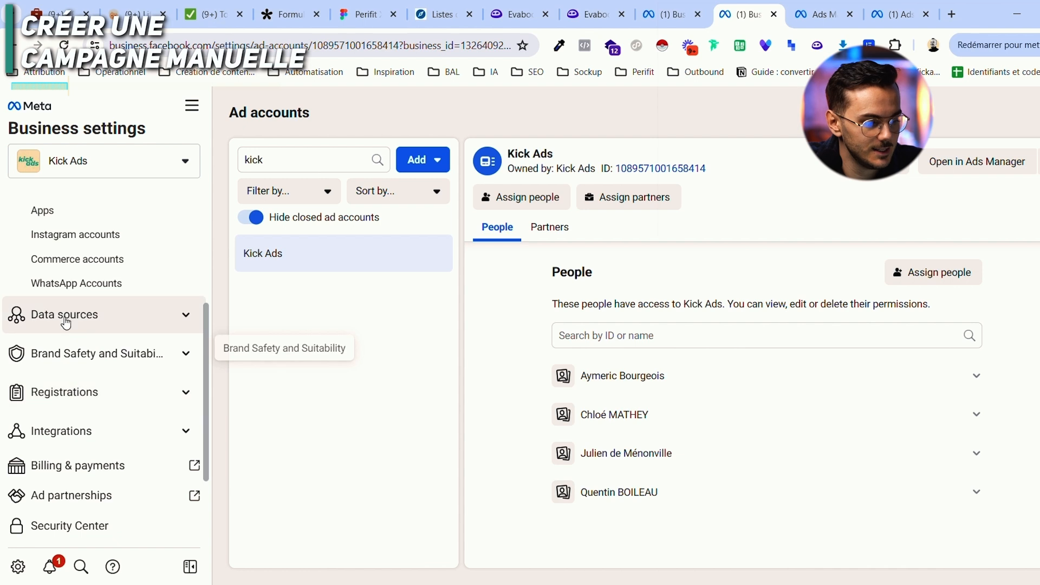
{"action": "left_click", "coordinate": [63, 319]}
{"action": "left_click", "coordinate": [57, 424]}
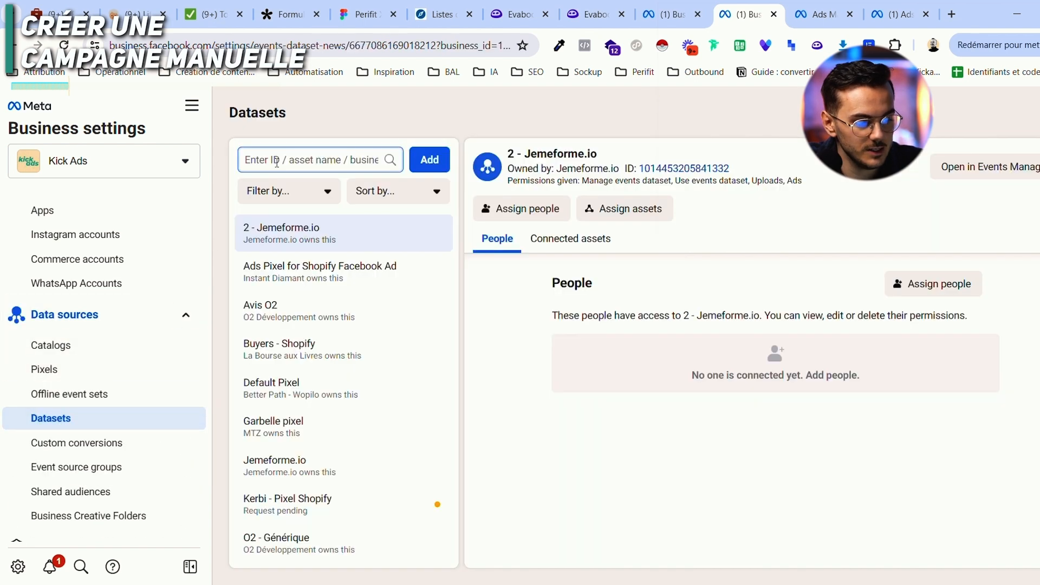
Step: Search the datasets for "pixel de test" and open the connected assets of the first matching dataset
{"action": "left_click", "coordinate": [275, 161]}
{"action": "type", "text": "pixel de test"}
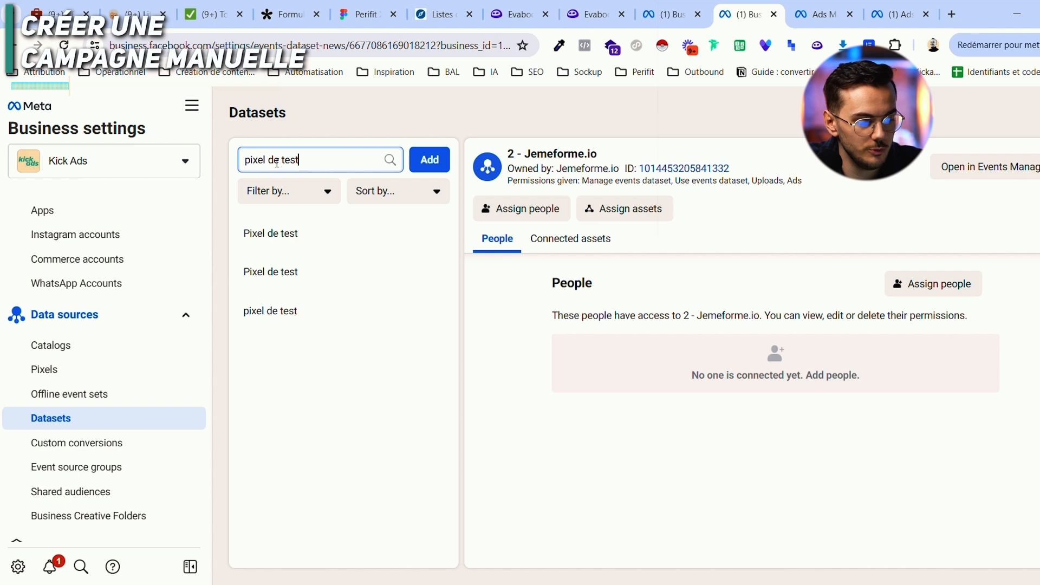
{"action": "left_click", "coordinate": [314, 241]}
{"action": "left_click", "coordinate": [624, 232]}
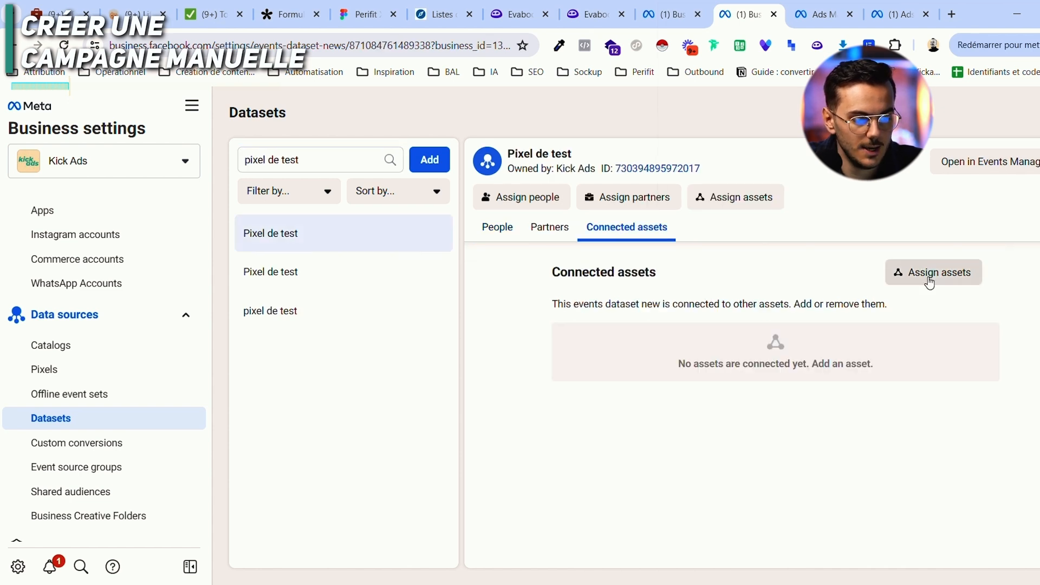
Step: Assign the Kick Ads ad account to the Pixel de test dataset, finding it with the search "kick ads"
{"action": "left_click", "coordinate": [927, 272]}
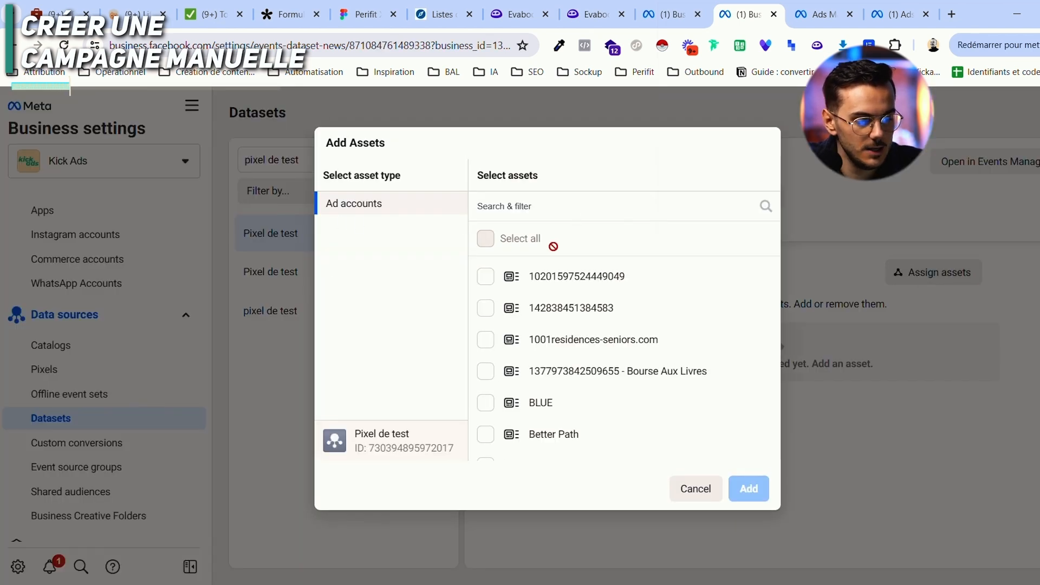
{"action": "left_click", "coordinate": [567, 215]}
{"action": "type", "text": "kick ads"}
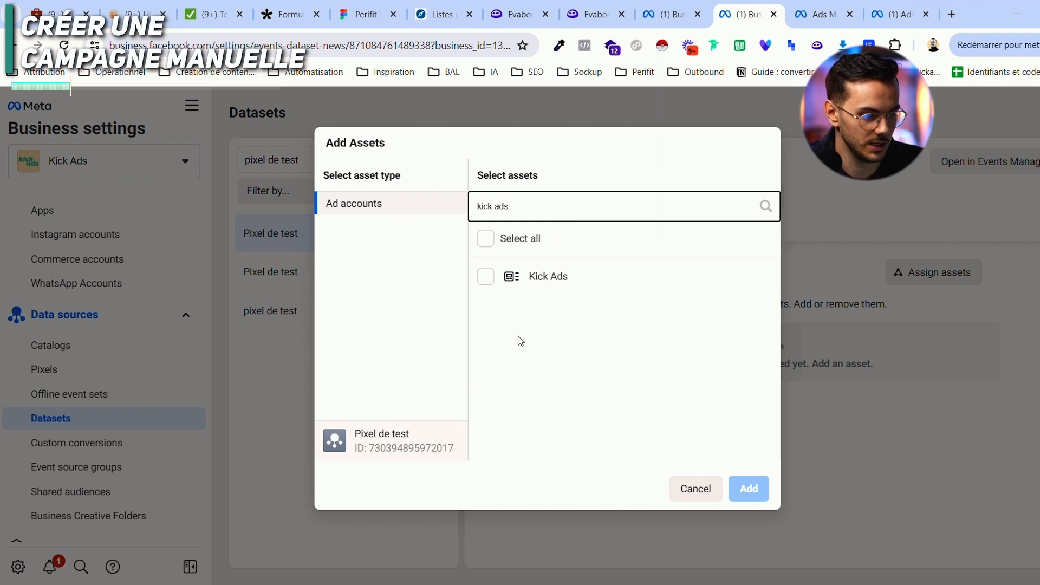
{"action": "left_click", "coordinate": [549, 278]}
{"action": "left_click", "coordinate": [748, 487]}
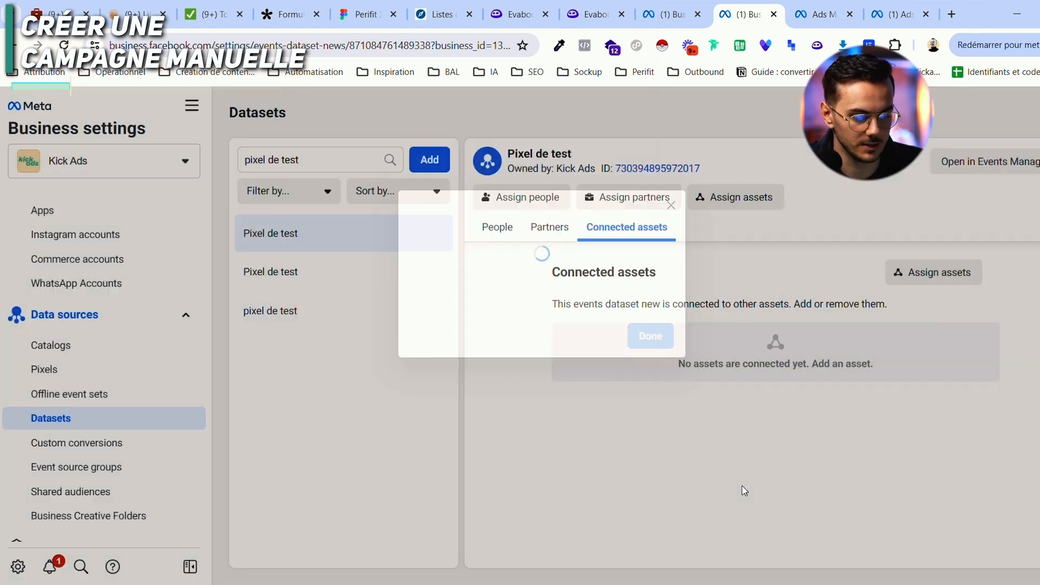
{"action": "left_click", "coordinate": [651, 309]}
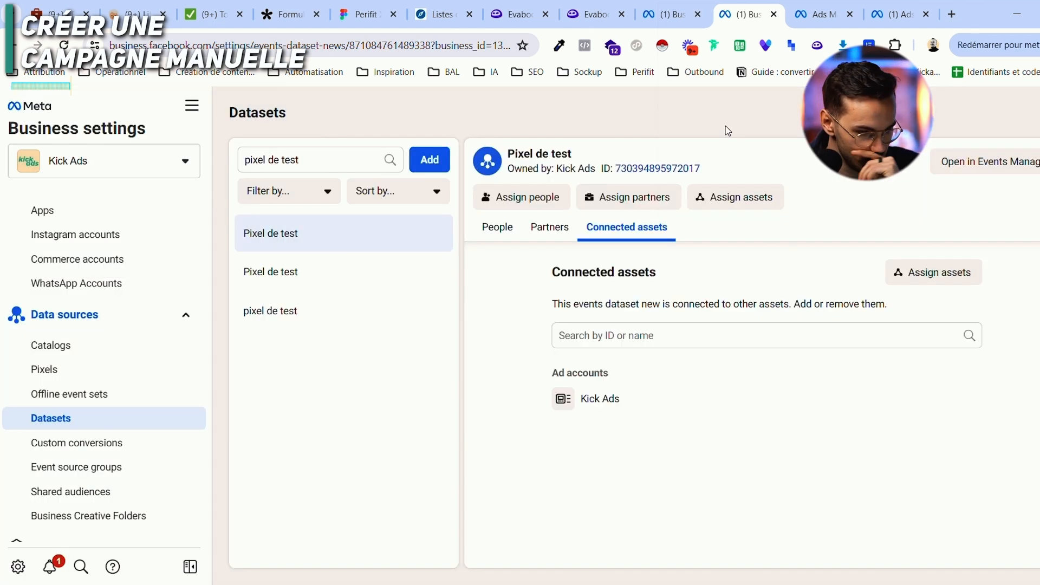
Step: Return to Ads Manager, reload the ad set, and select Pixel de test as its pixel with Purchase as the conversion event
{"action": "left_click", "coordinate": [820, 14]}
{"action": "left_click", "coordinate": [65, 44]}
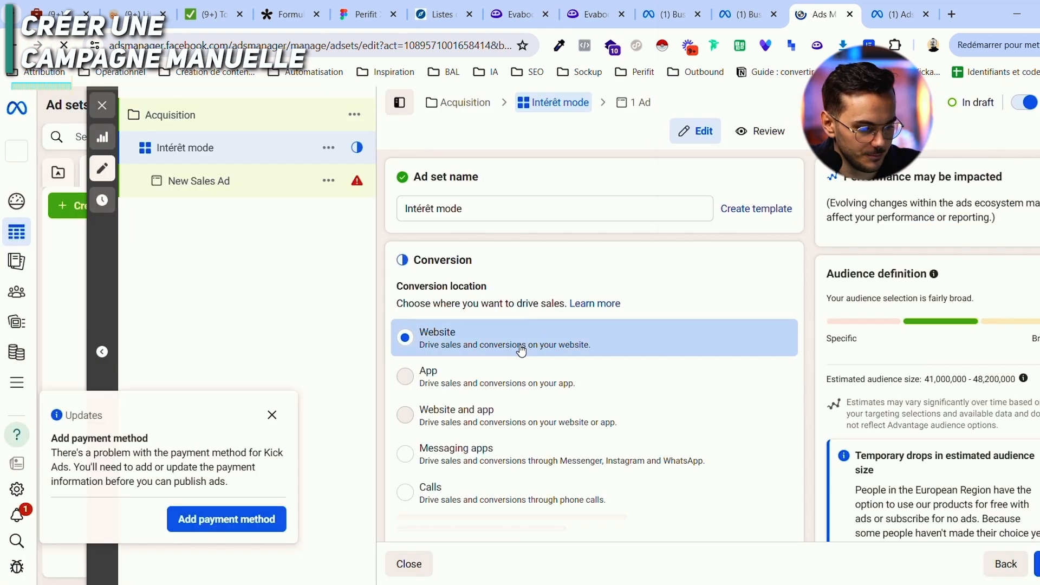
{"action": "scroll", "coordinate": [532, 326], "scroll_direction": "down", "scroll_amount": 4}
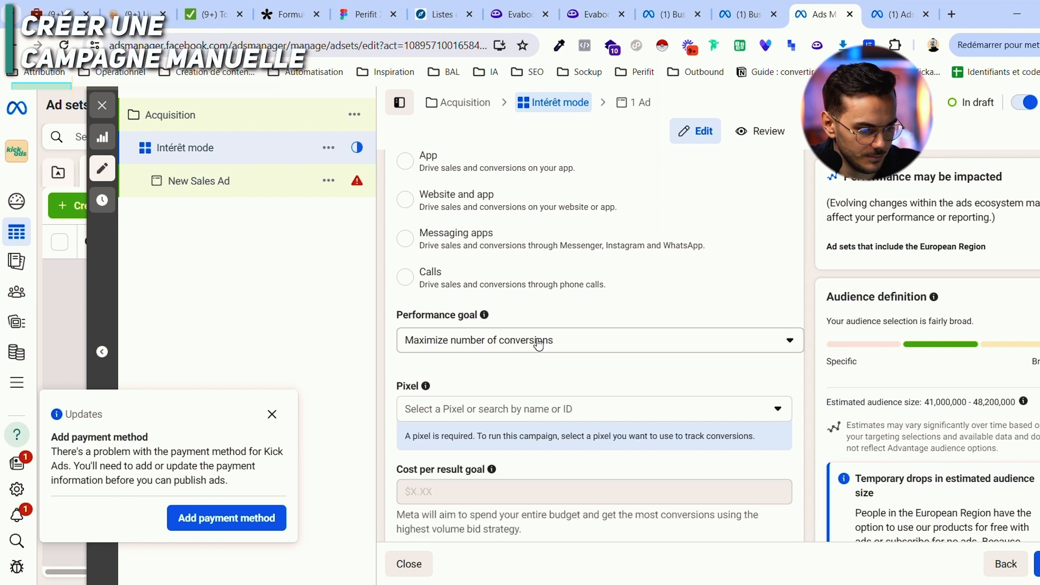
{"action": "left_click", "coordinate": [555, 410]}
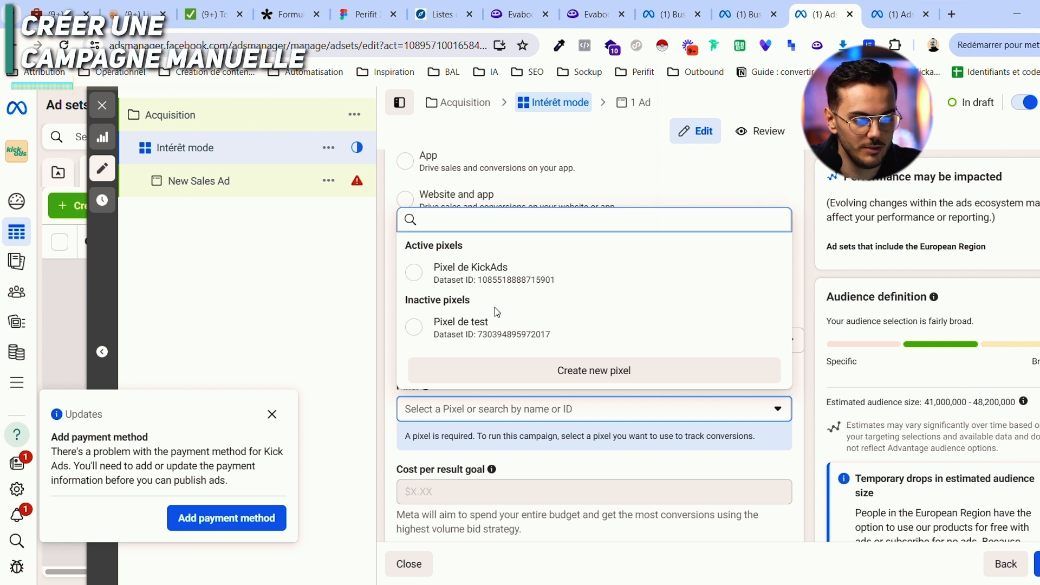
{"action": "left_click", "coordinate": [473, 336]}
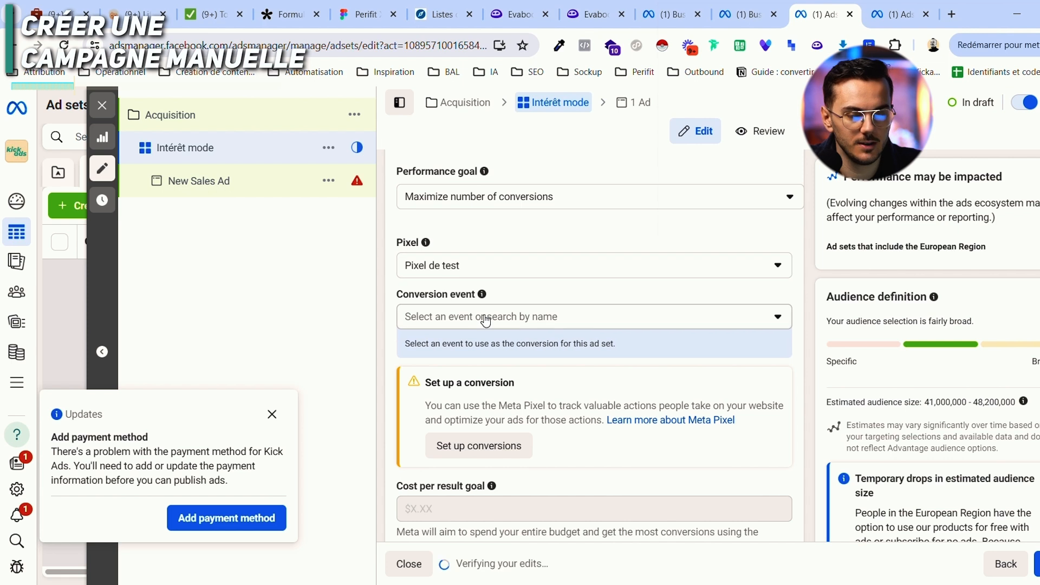
{"action": "left_click", "coordinate": [486, 319]}
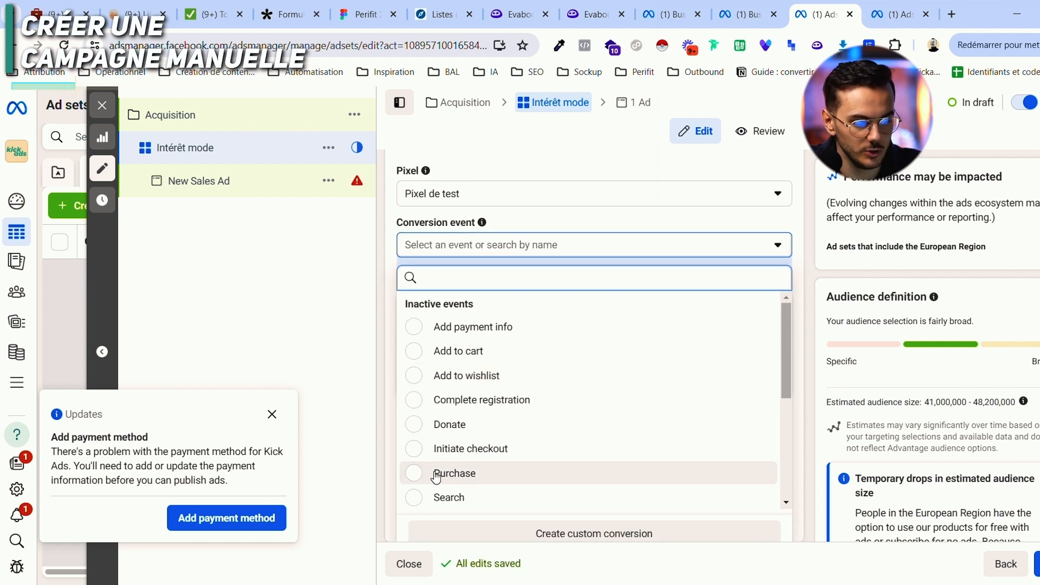
{"action": "left_click", "coordinate": [414, 473]}
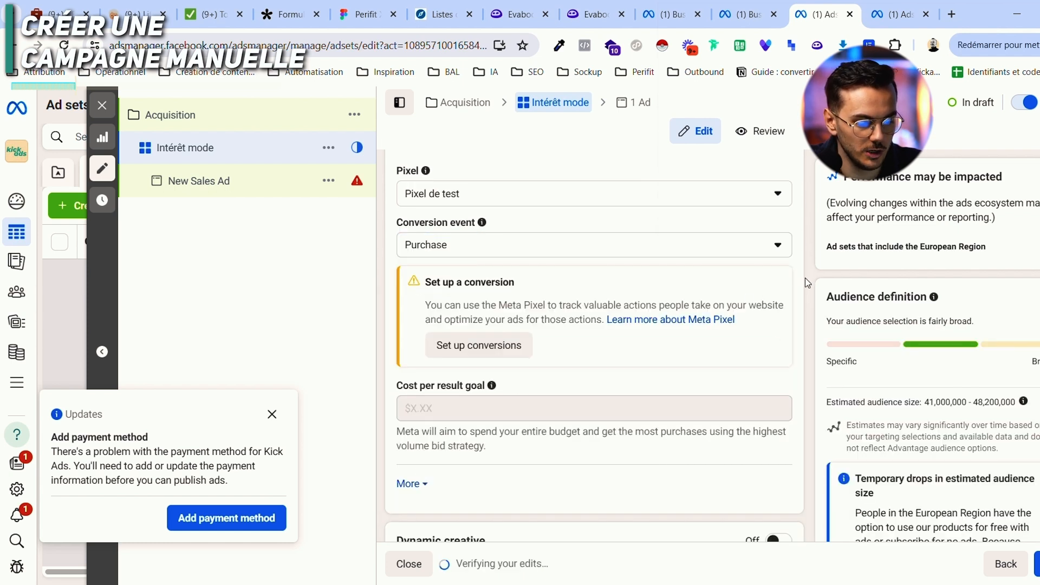
Step: Check the available performance goals, keep Maximize number of conversions, and dismiss the payment method notice
{"action": "scroll", "coordinate": [652, 269], "scroll_direction": "up", "scroll_amount": 3}
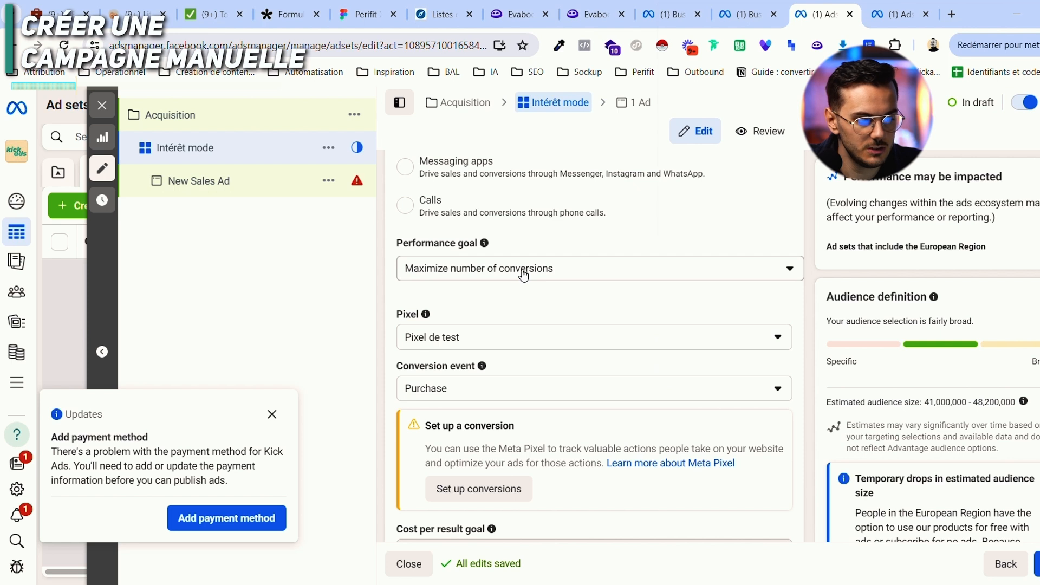
{"action": "left_click", "coordinate": [523, 276]}
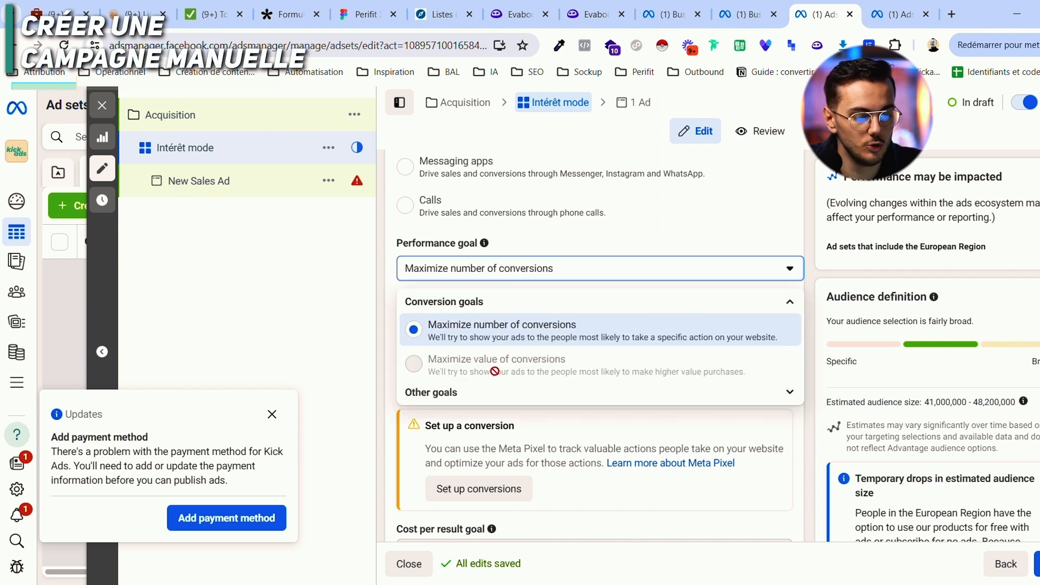
{"action": "mouse_move", "coordinate": [501, 364]}
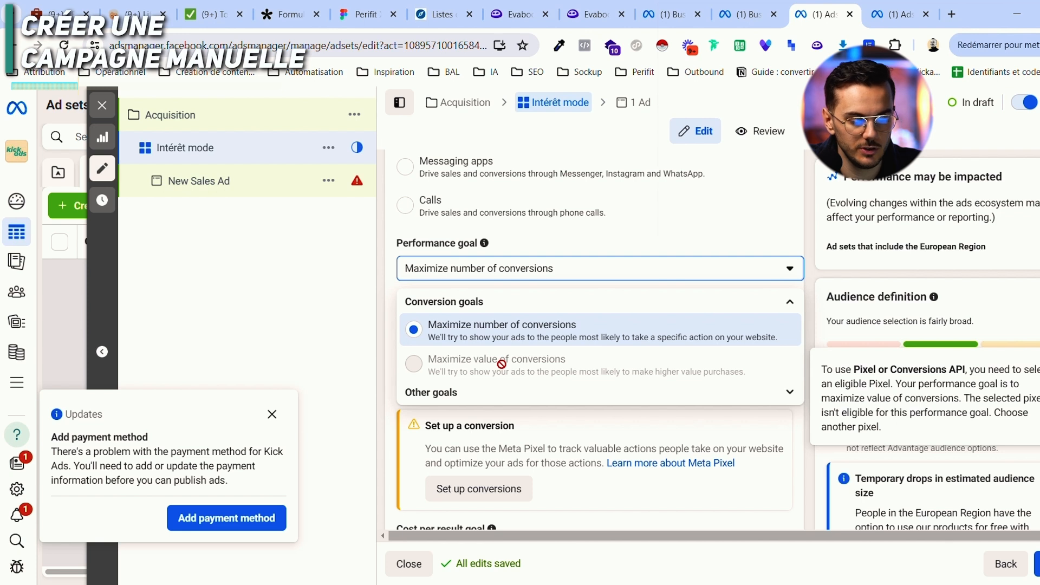
{"action": "left_click", "coordinate": [515, 337]}
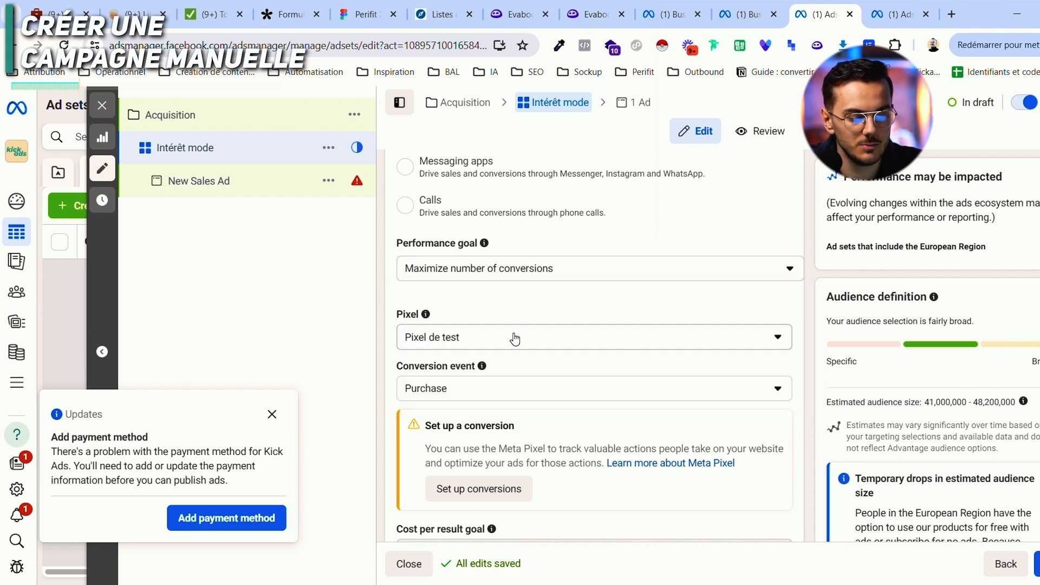
{"action": "left_click", "coordinate": [285, 427]}
Step: Set the ad set's start time to 05:41 PM in the schedule
{"action": "scroll", "coordinate": [592, 308], "scroll_direction": "down", "scroll_amount": 5}
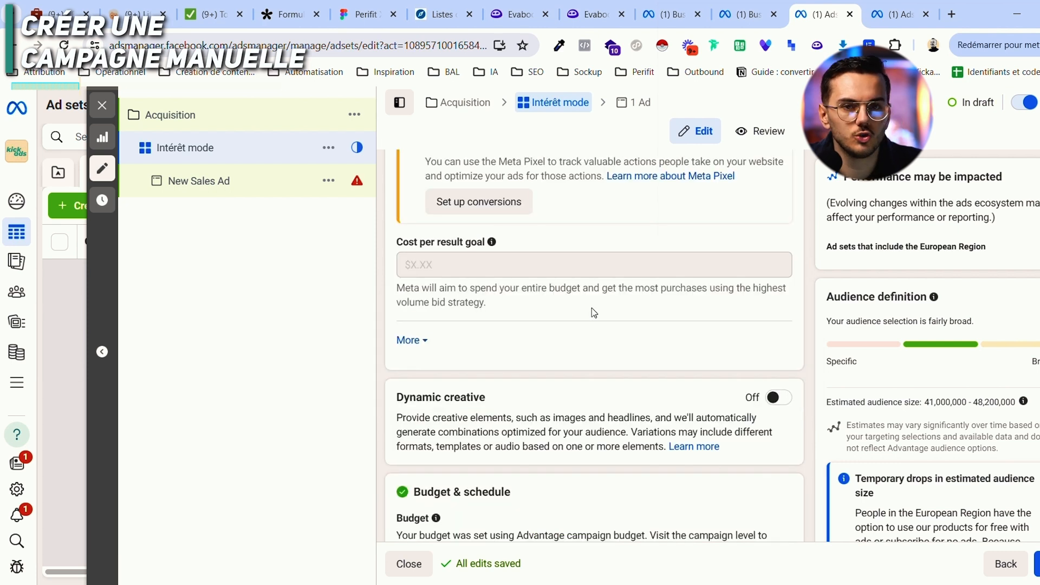
{"action": "scroll", "coordinate": [592, 307], "scroll_direction": "down", "scroll_amount": 5}
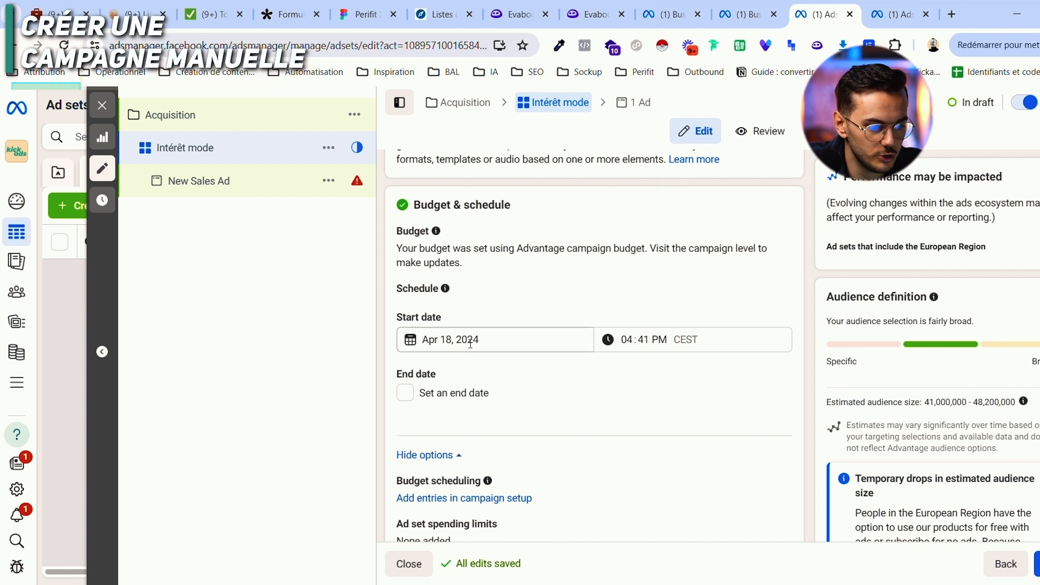
{"action": "left_click", "coordinate": [639, 345]}
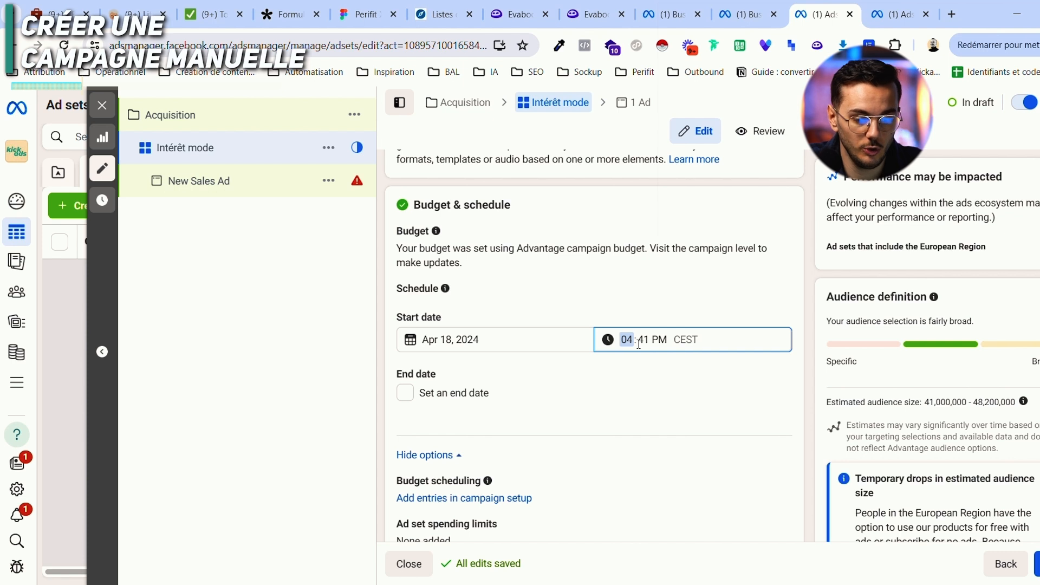
{"action": "key", "text": "Up"}
{"action": "left_click", "coordinate": [620, 300]}
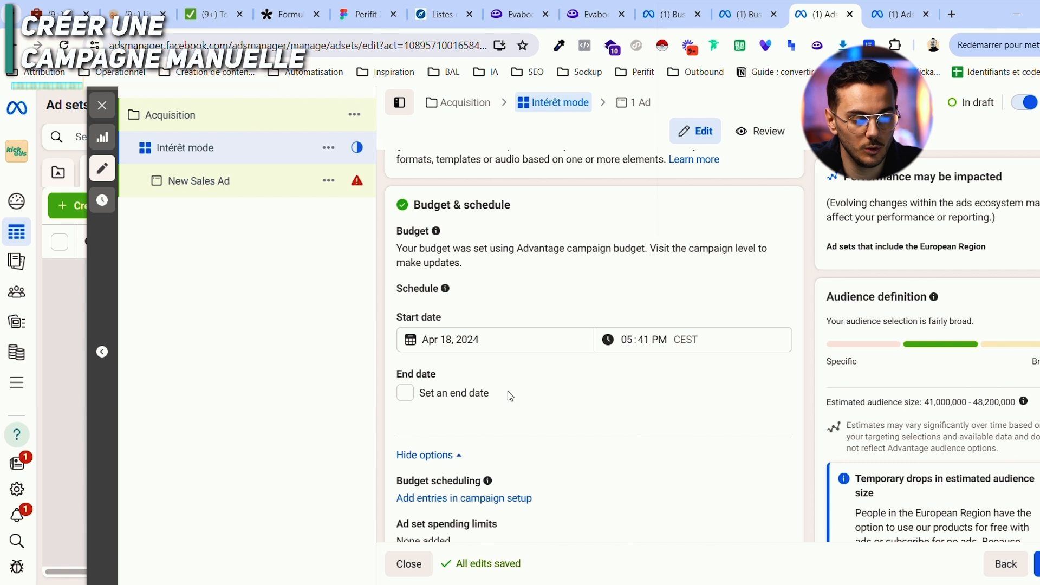
Step: Enable the ad set spending limits, check the daily minimum and maximum fields, and turn the limits off again
{"action": "scroll", "coordinate": [525, 385], "scroll_direction": "down", "scroll_amount": 1}
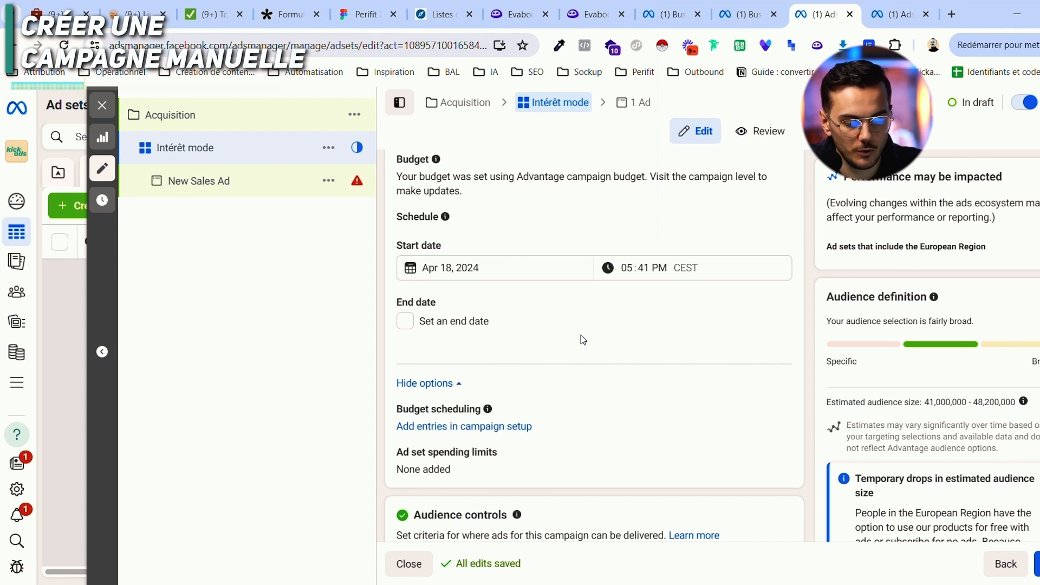
{"action": "scroll", "coordinate": [583, 340], "scroll_direction": "down", "scroll_amount": 1}
{"action": "scroll", "coordinate": [583, 340], "scroll_direction": "down", "scroll_amount": 1}
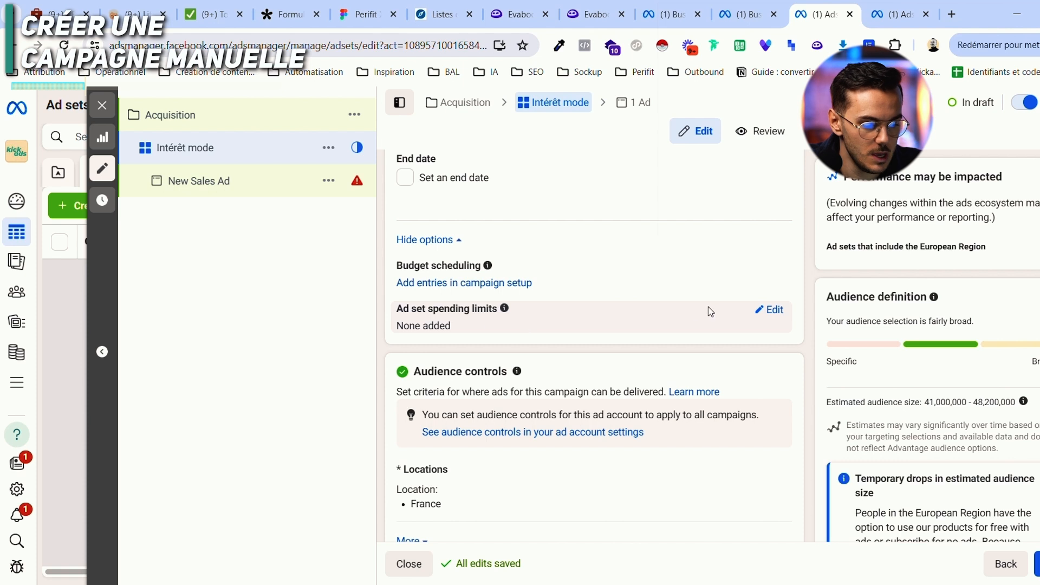
{"action": "left_click", "coordinate": [775, 312]}
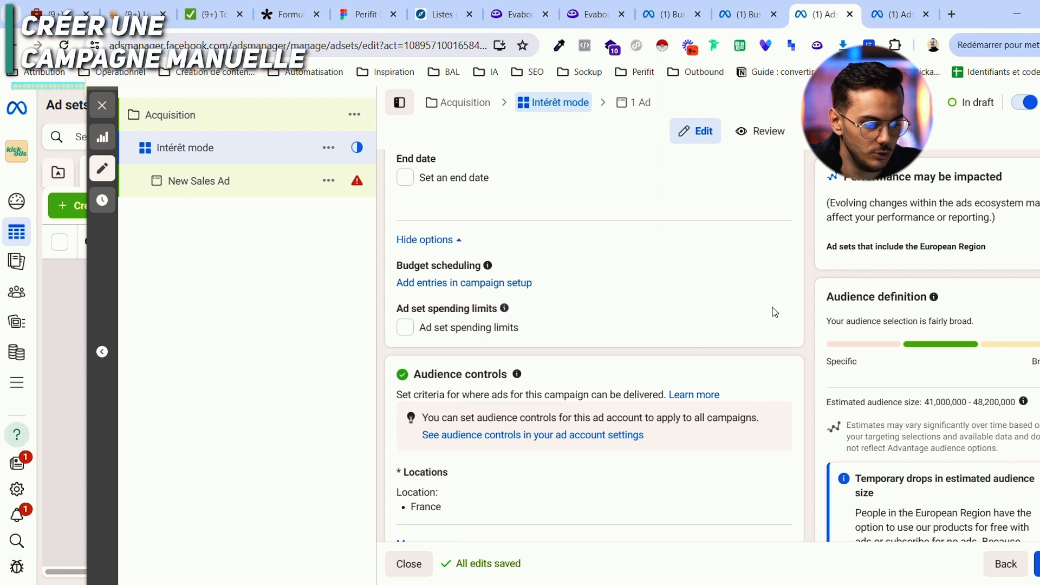
{"action": "left_click", "coordinate": [405, 327]}
{"action": "left_click", "coordinate": [486, 374]}
{"action": "left_click", "coordinate": [618, 377]}
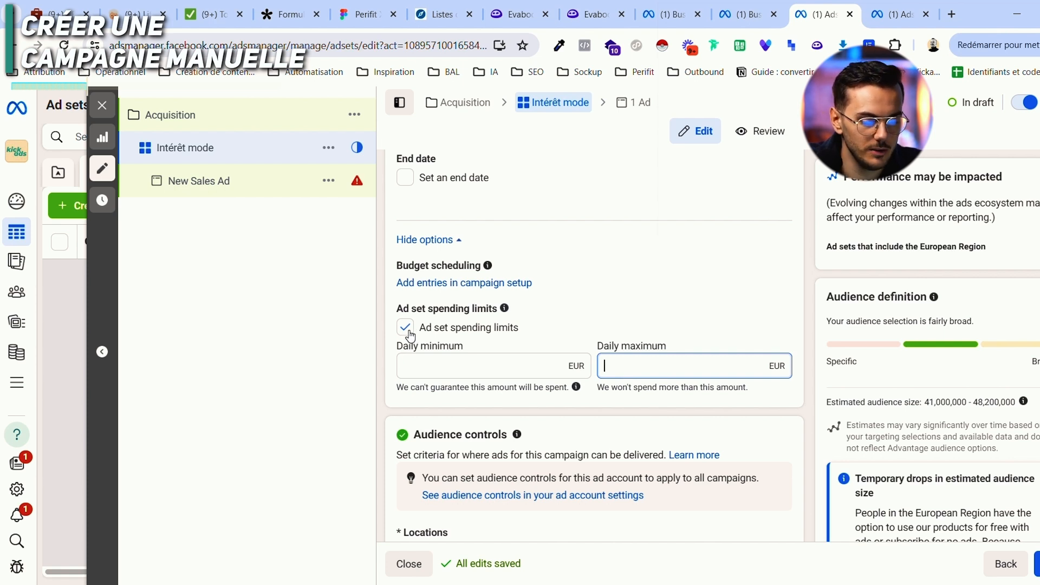
{"action": "left_click", "coordinate": [407, 328]}
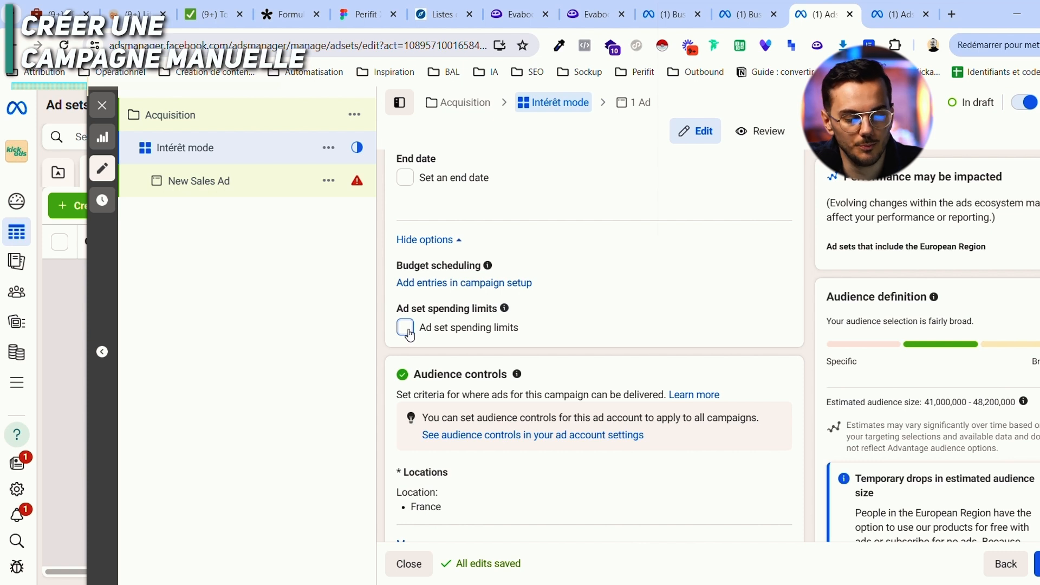
Step: Review the ad set's audience controls, including location, minimum age, custom audience exclusions and languages
{"action": "scroll", "coordinate": [514, 356], "scroll_direction": "down", "scroll_amount": 1}
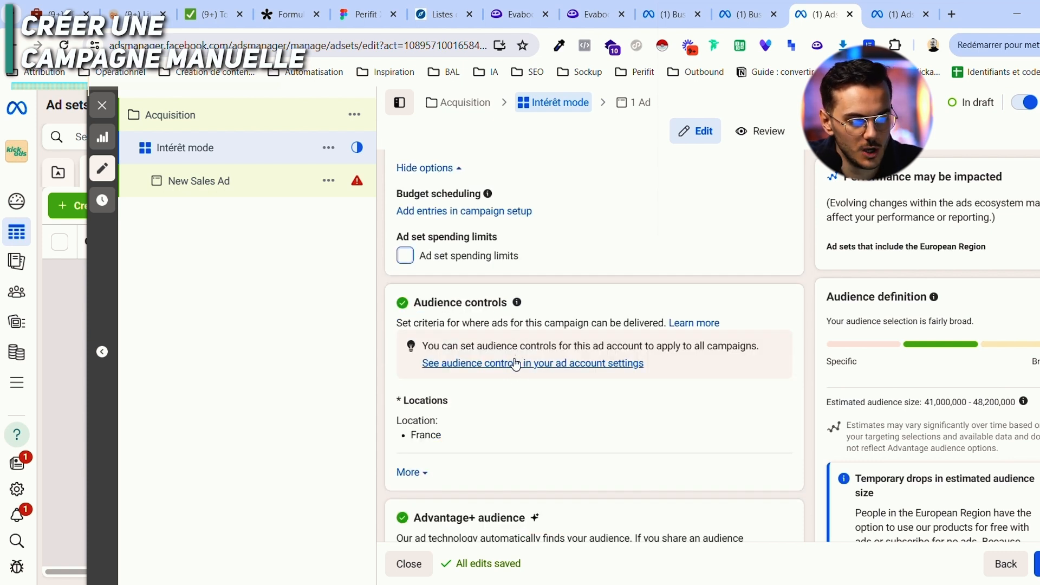
{"action": "scroll", "coordinate": [515, 355], "scroll_direction": "down", "scroll_amount": 2}
{"action": "scroll", "coordinate": [539, 318], "scroll_direction": "down", "scroll_amount": 3}
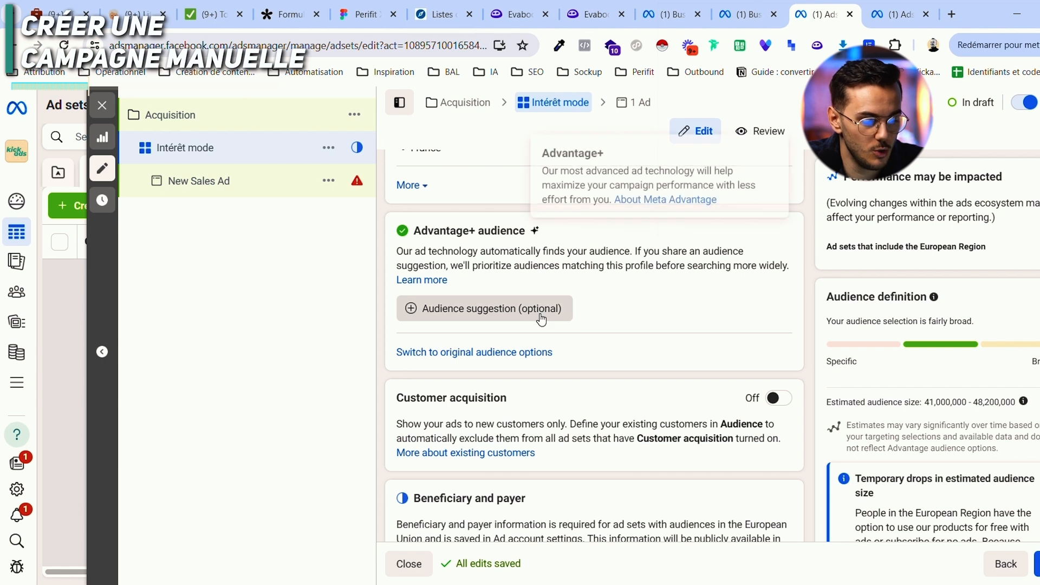
{"action": "scroll", "coordinate": [542, 317], "scroll_direction": "up", "scroll_amount": 3}
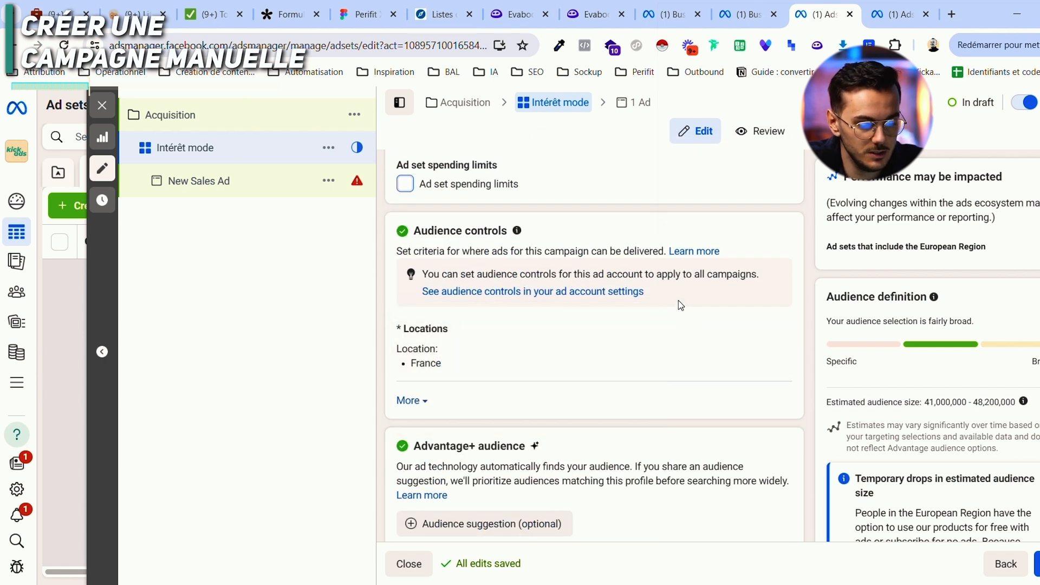
{"action": "scroll", "coordinate": [679, 300], "scroll_direction": "down", "scroll_amount": 1}
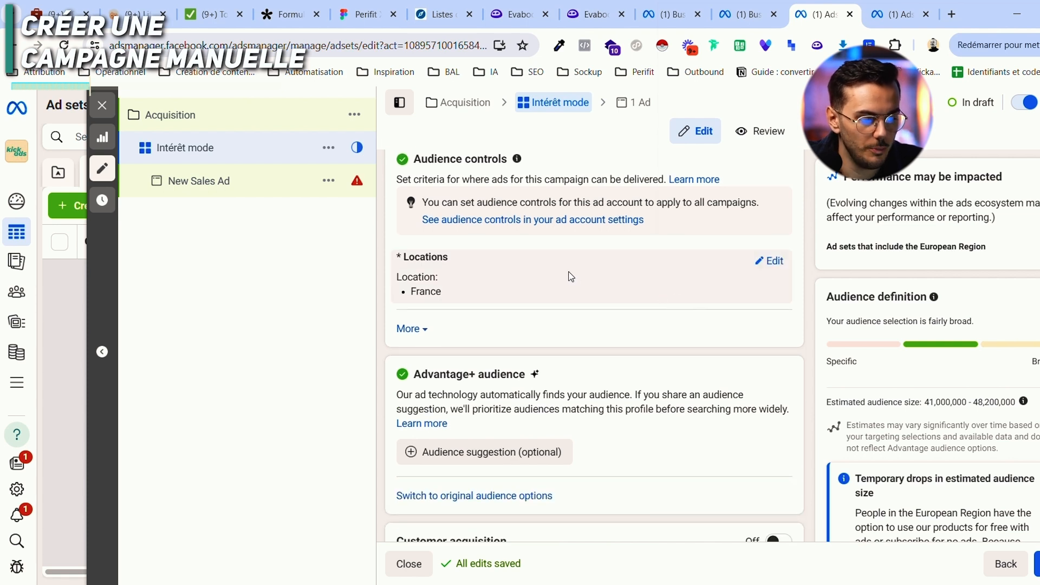
{"action": "left_click", "coordinate": [425, 330]}
{"action": "scroll", "coordinate": [545, 280], "scroll_direction": "down", "scroll_amount": 1}
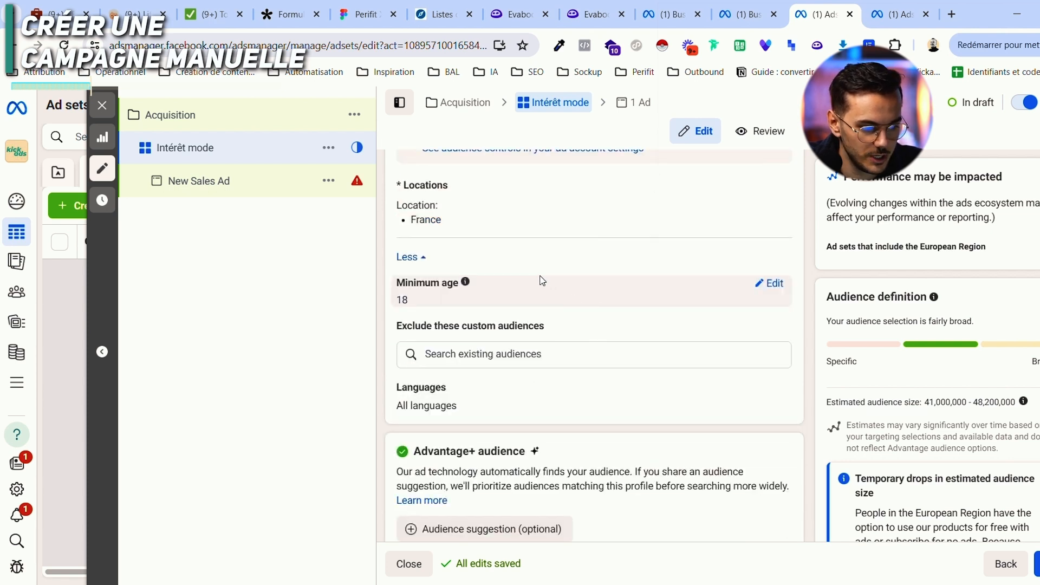
{"action": "scroll", "coordinate": [541, 282], "scroll_direction": "up", "scroll_amount": 1}
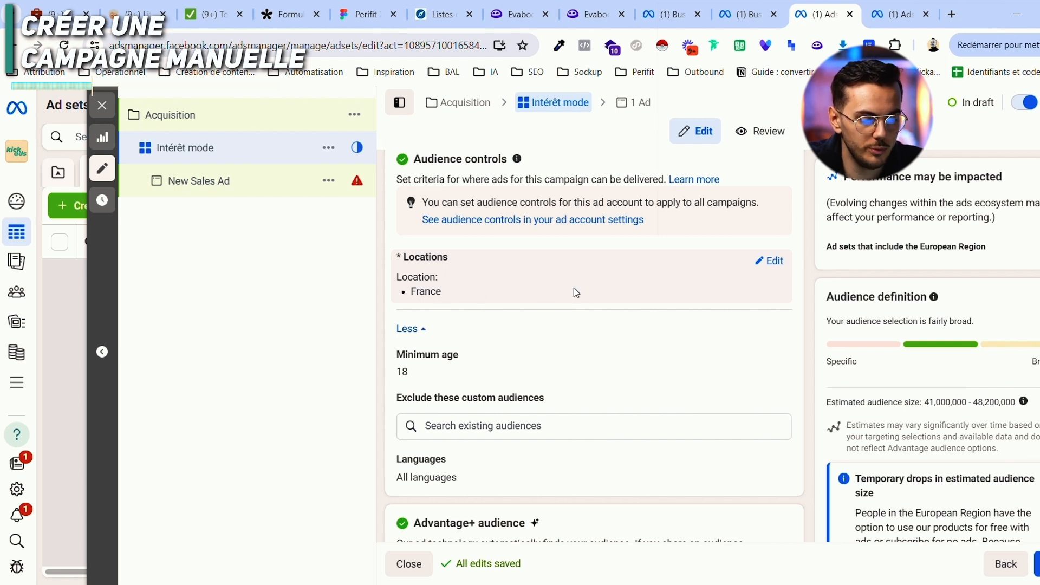
{"action": "scroll", "coordinate": [573, 291], "scroll_direction": "down", "scroll_amount": 1}
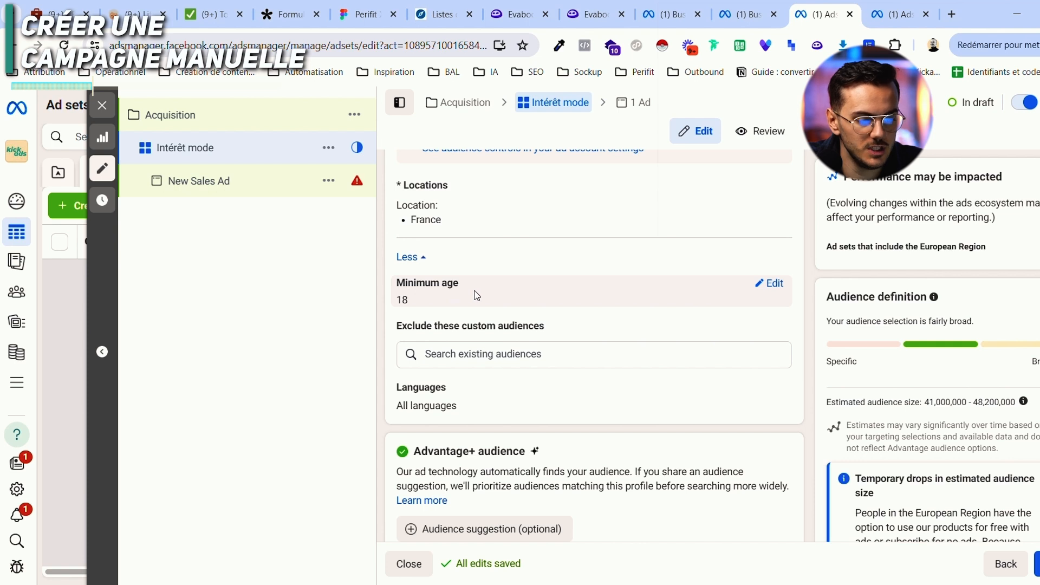
{"action": "scroll", "coordinate": [477, 297], "scroll_direction": "down", "scroll_amount": 1}
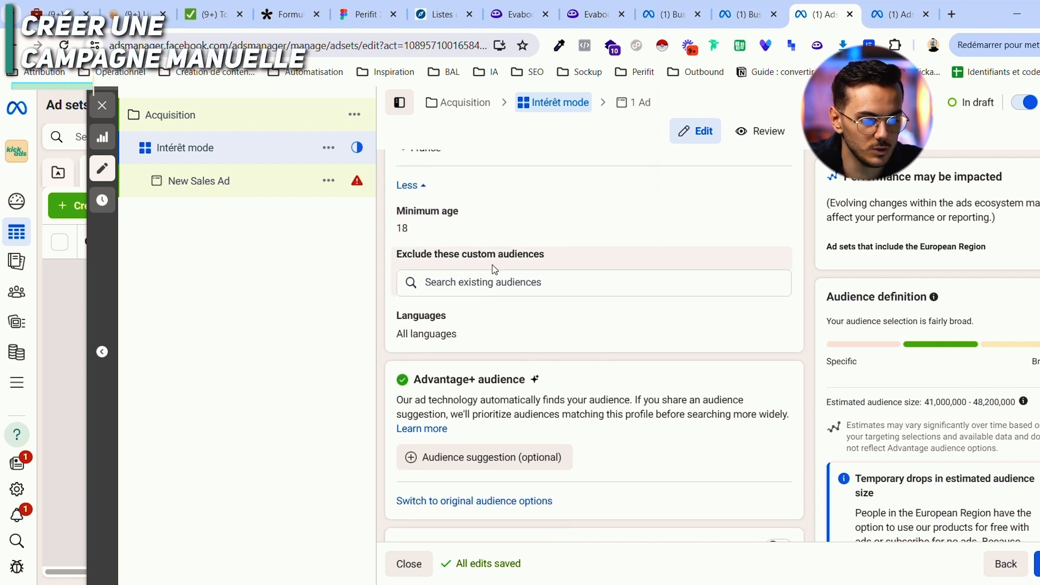
Step: Switch the ad set from Advantage+ audience to the original audience options and confirm using the original audience
{"action": "scroll", "coordinate": [493, 267], "scroll_direction": "down", "scroll_amount": 1}
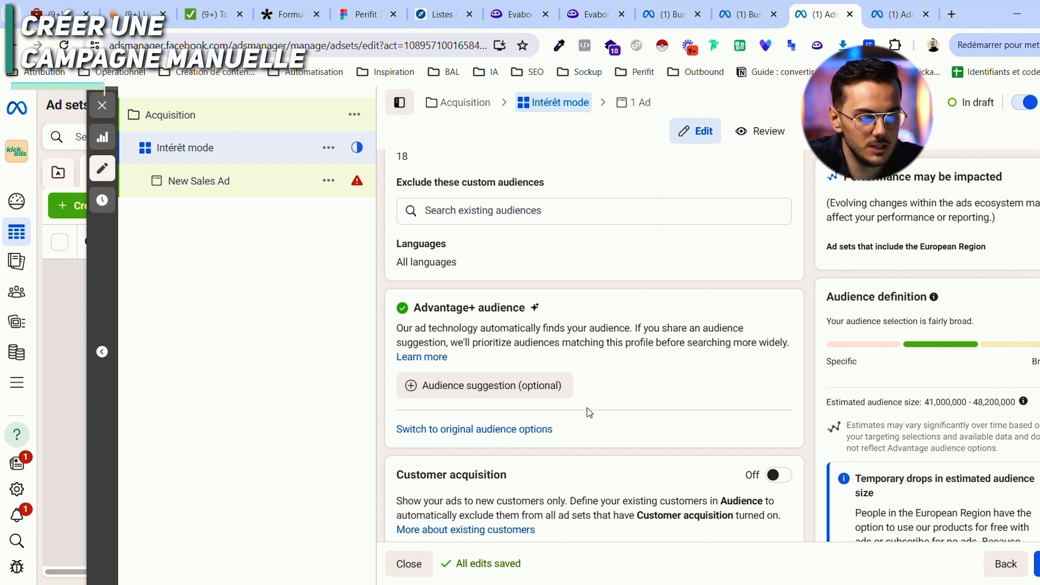
{"action": "left_click", "coordinate": [476, 430]}
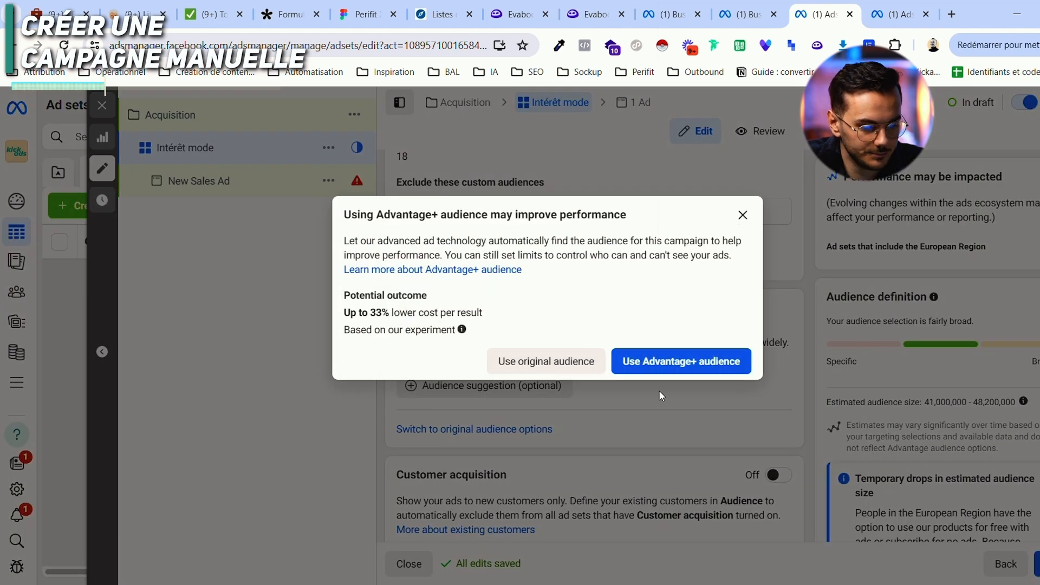
{"action": "left_click", "coordinate": [528, 367]}
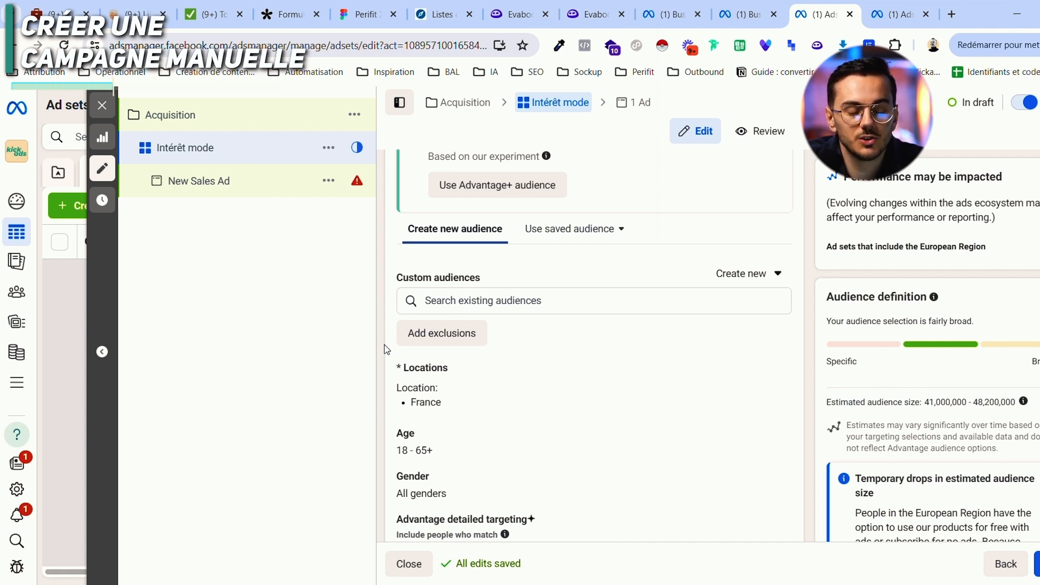
Step: Restrict the audience's gender to Women
{"action": "scroll", "coordinate": [385, 347], "scroll_direction": "down", "scroll_amount": 1}
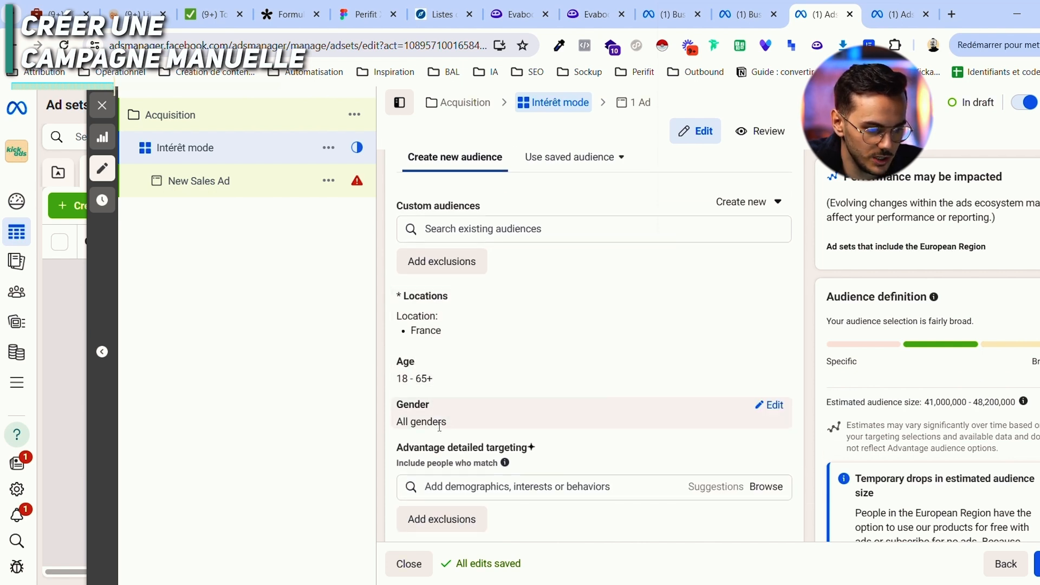
{"action": "left_click", "coordinate": [775, 406]}
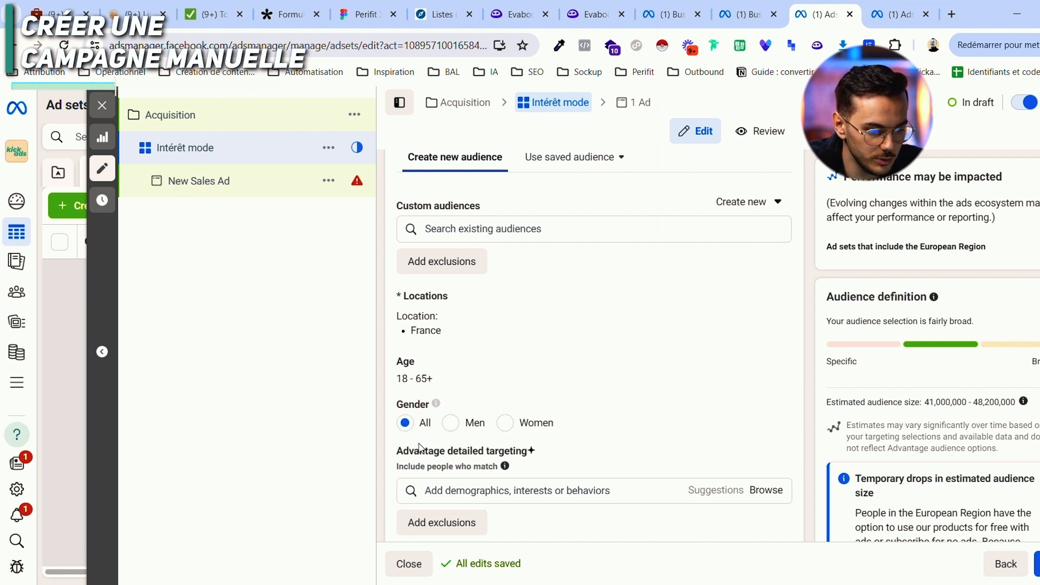
{"action": "left_click", "coordinate": [506, 423]}
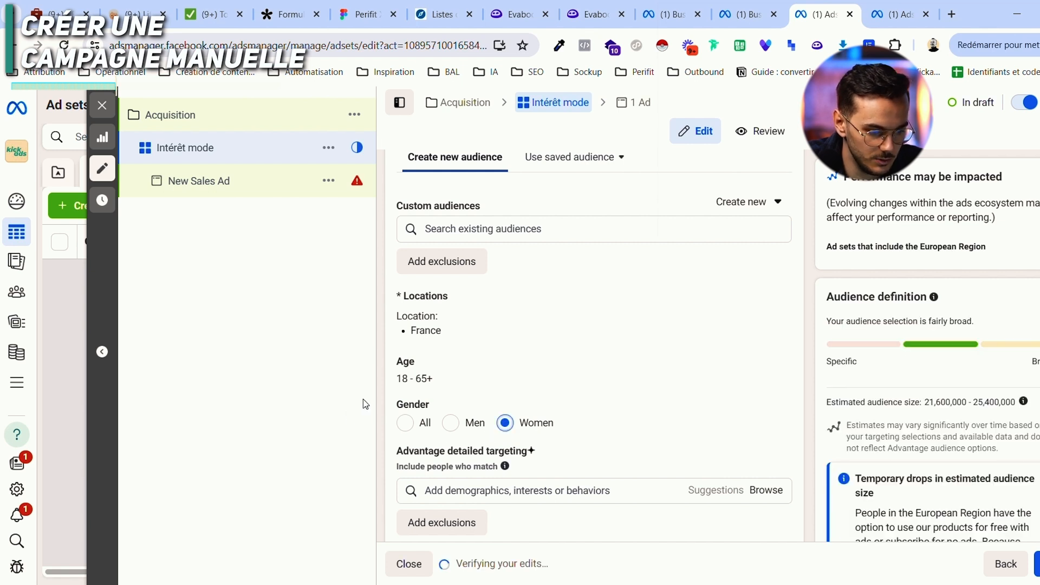
Step: Search the detailed targeting for "fashion" and add the interest Fashion accessories (accessories)
{"action": "scroll", "coordinate": [363, 402], "scroll_direction": "down", "scroll_amount": 3}
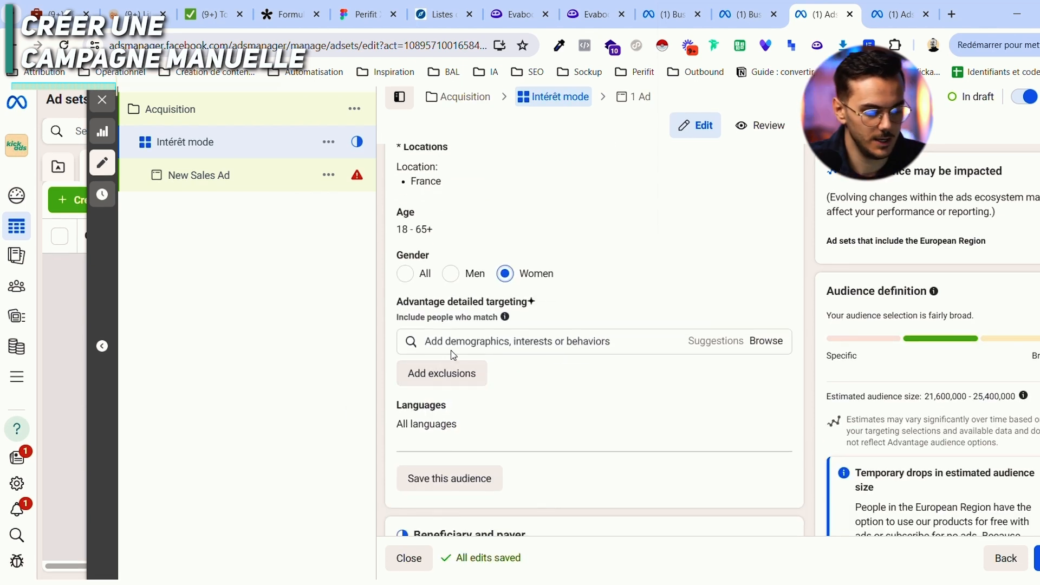
{"action": "left_click", "coordinate": [454, 349]}
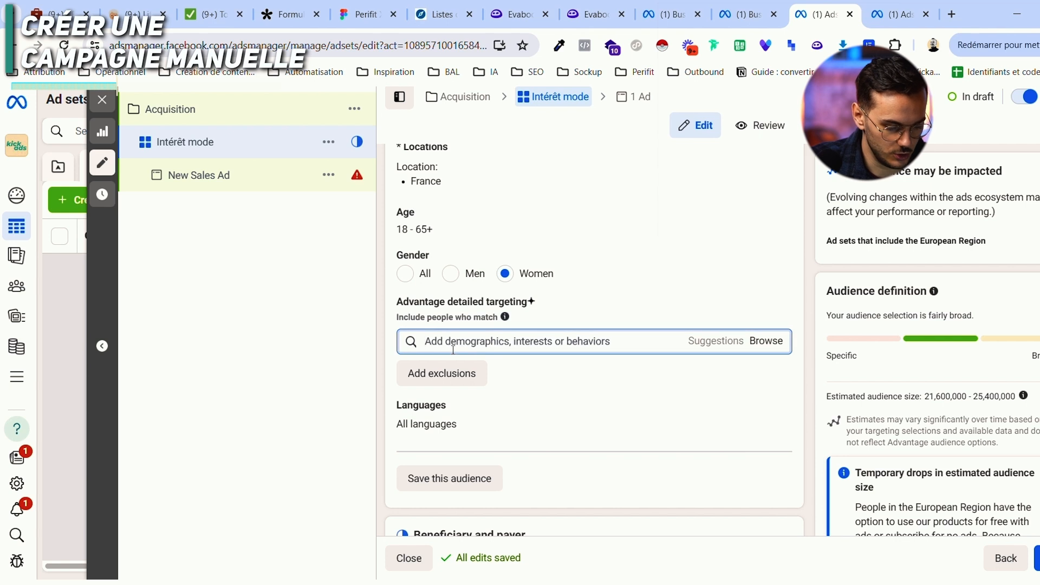
{"action": "type", "text": "fashion"}
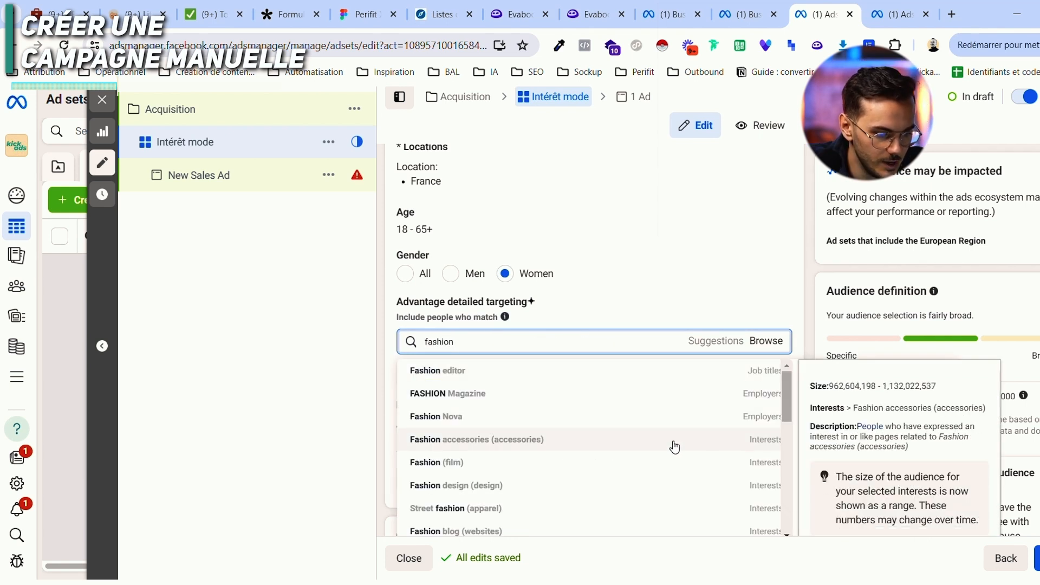
{"action": "scroll", "coordinate": [565, 436], "scroll_direction": "down", "scroll_amount": 3}
{"action": "scroll", "coordinate": [565, 436], "scroll_direction": "down", "scroll_amount": 5}
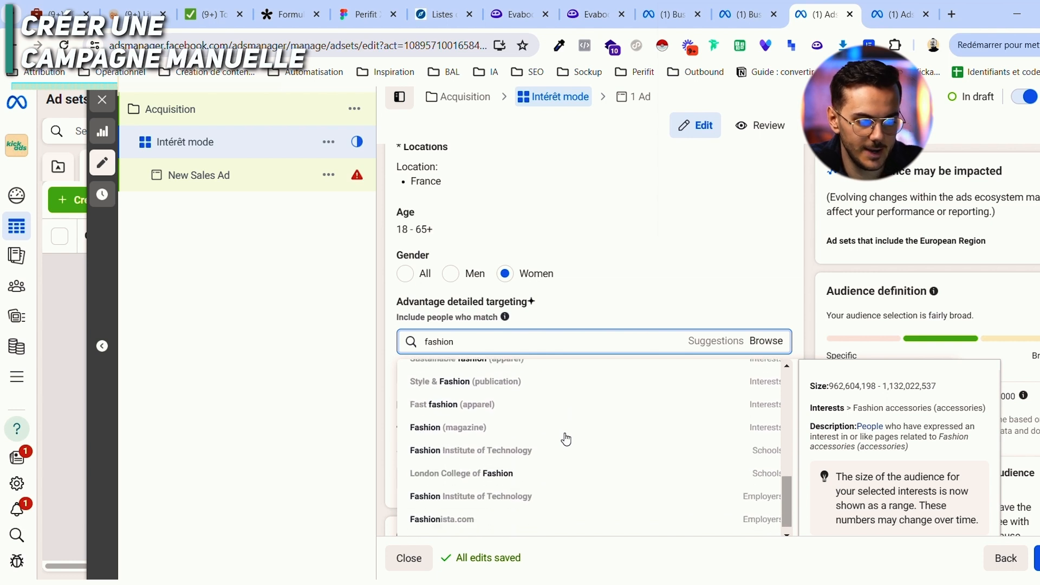
{"action": "scroll", "coordinate": [570, 447], "scroll_direction": "up", "scroll_amount": 3}
{"action": "scroll", "coordinate": [570, 446], "scroll_direction": "up", "scroll_amount": 4}
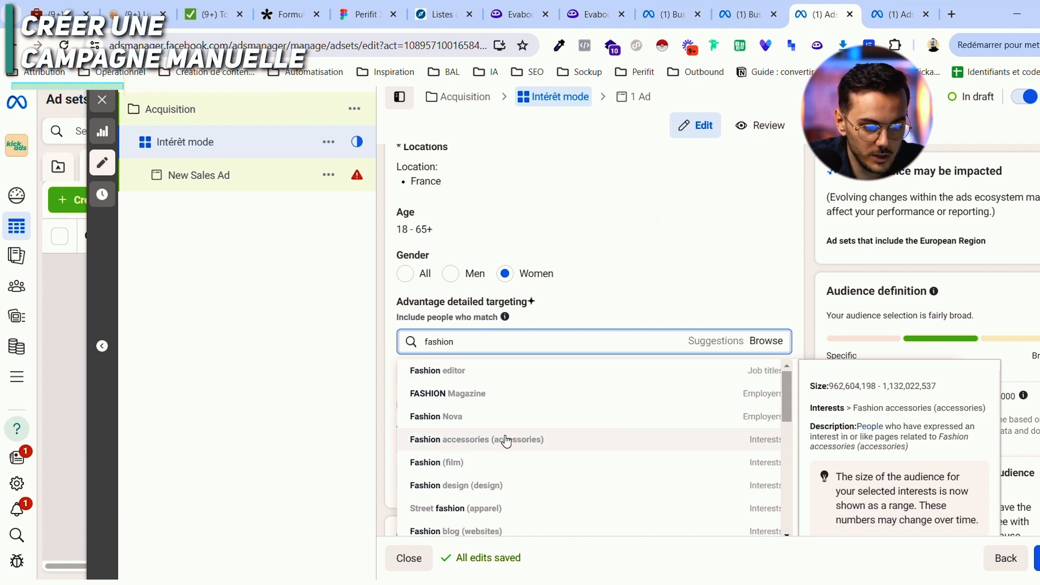
{"action": "left_click", "coordinate": [548, 446]}
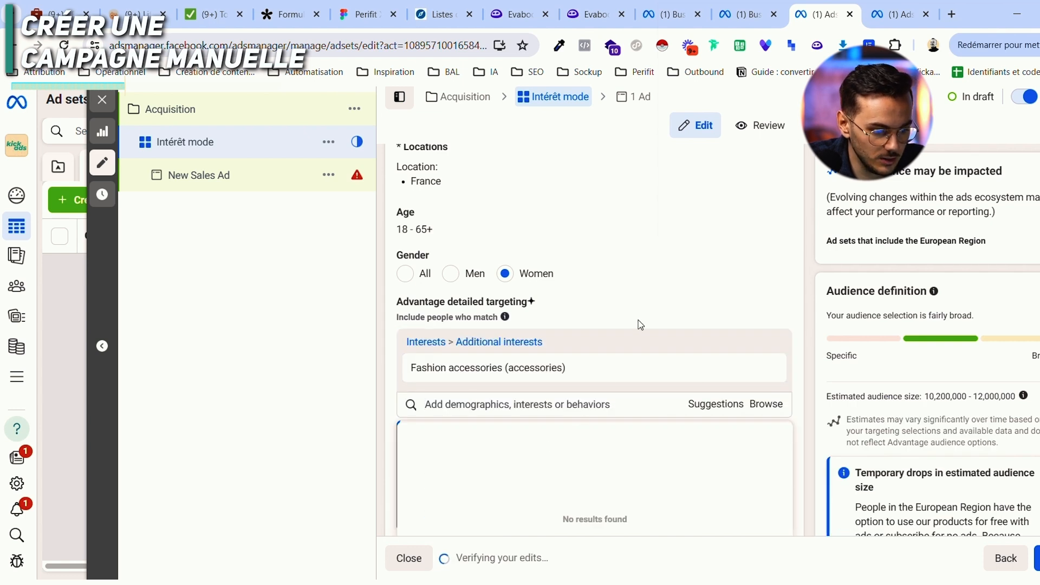
Step: Add the suggested interests Online shopping (retail) and Clothing (apparel) to the detailed targeting
{"action": "scroll", "coordinate": [671, 328], "scroll_direction": "down", "scroll_amount": 1}
{"action": "left_click", "coordinate": [710, 341]}
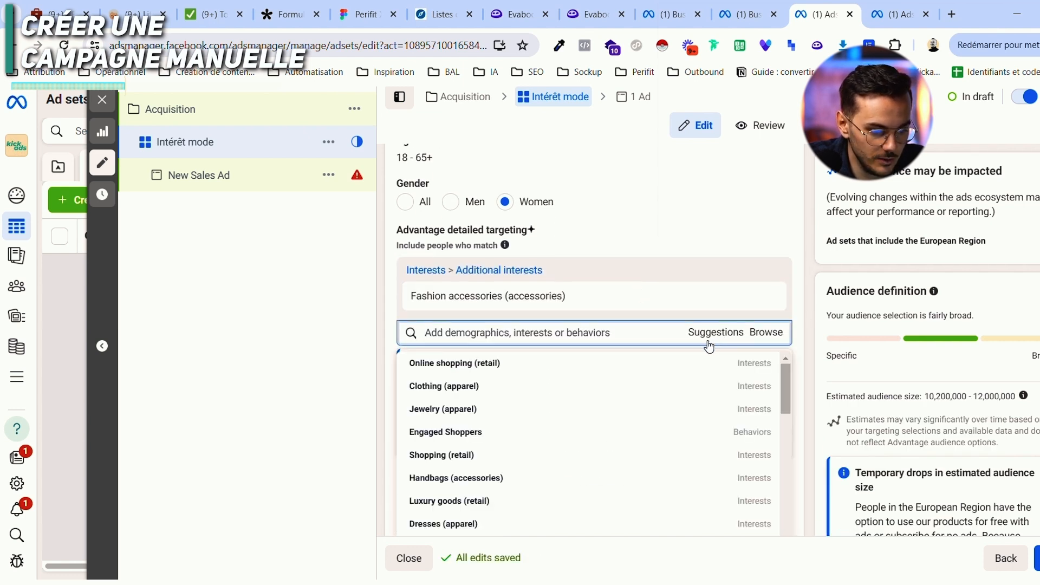
{"action": "left_click", "coordinate": [495, 371]}
{"action": "scroll", "coordinate": [469, 339], "scroll_direction": "down", "scroll_amount": 1}
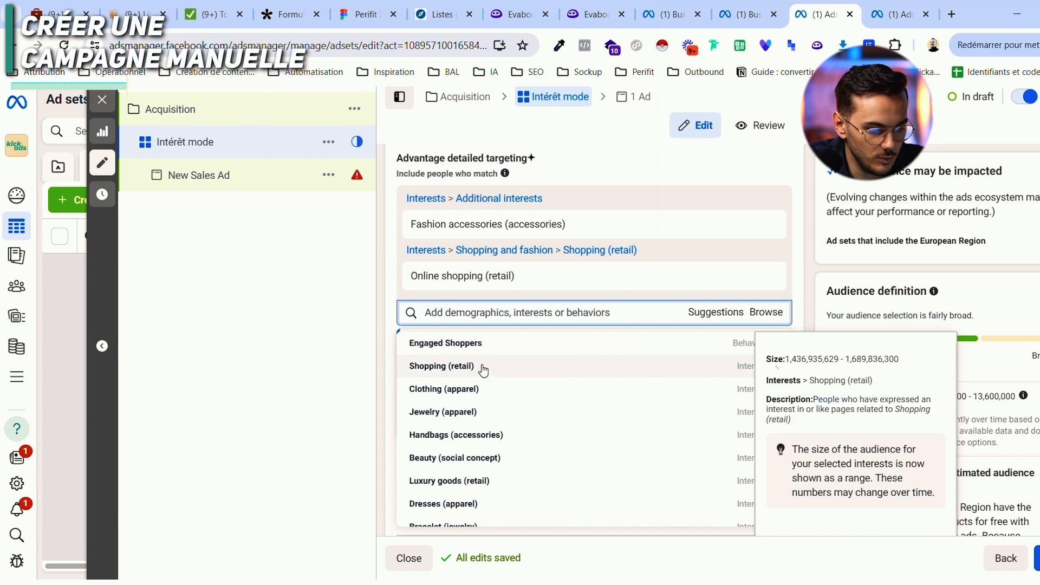
{"action": "left_click", "coordinate": [477, 390]}
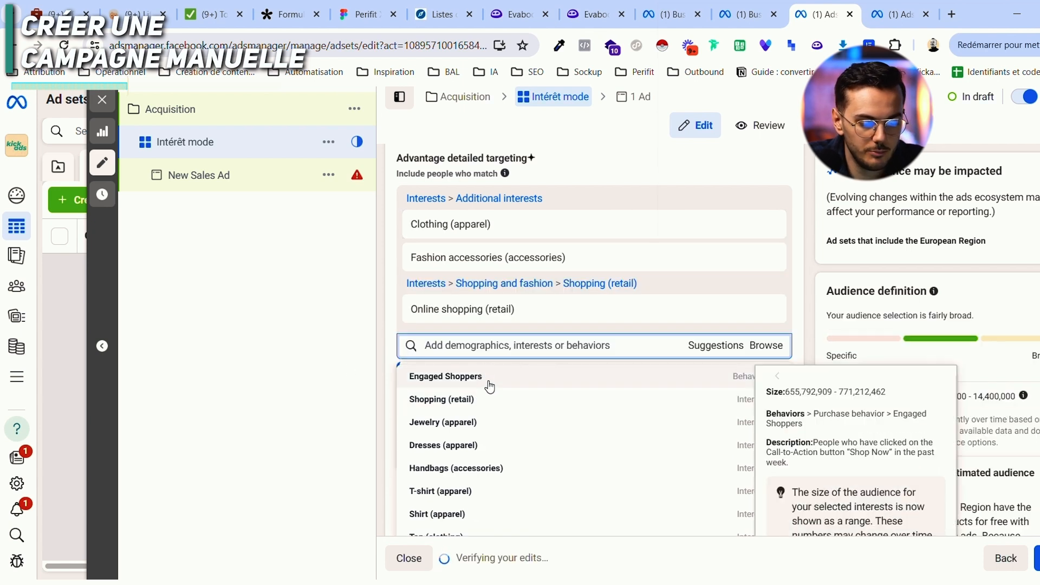
Step: Add the suggested Engaged Shoppers behavior to the detailed targeting, remove it again, and close the suggestions
{"action": "left_click", "coordinate": [488, 383]}
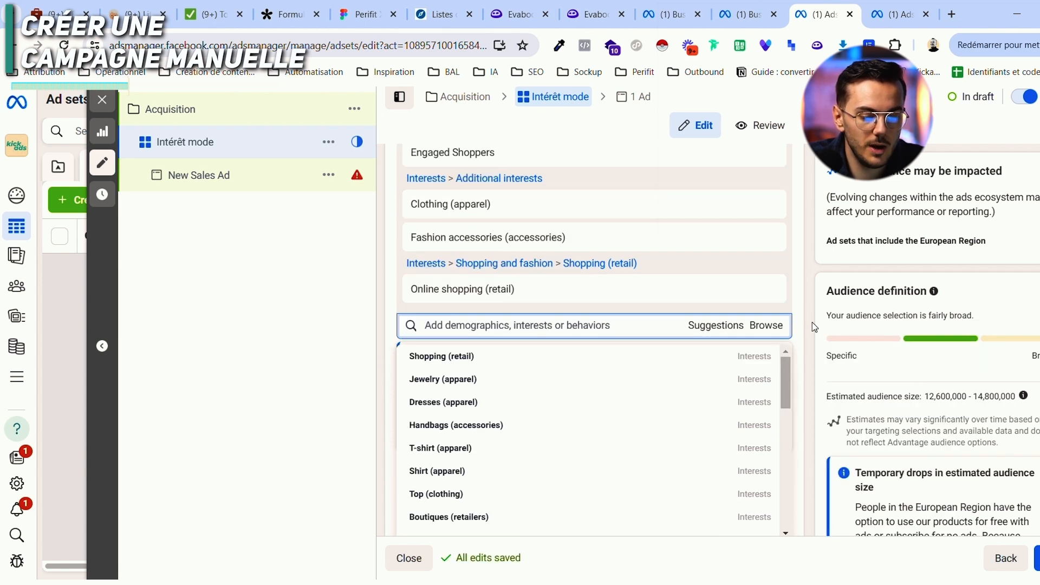
{"action": "mouse_move", "coordinate": [785, 299]}
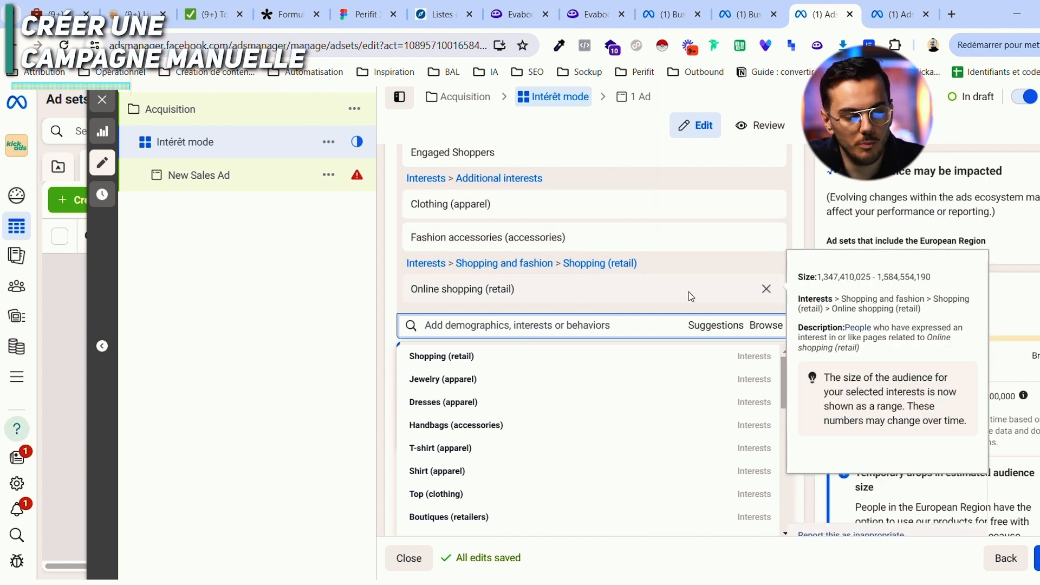
{"action": "scroll", "coordinate": [630, 276], "scroll_direction": "up", "scroll_amount": 2}
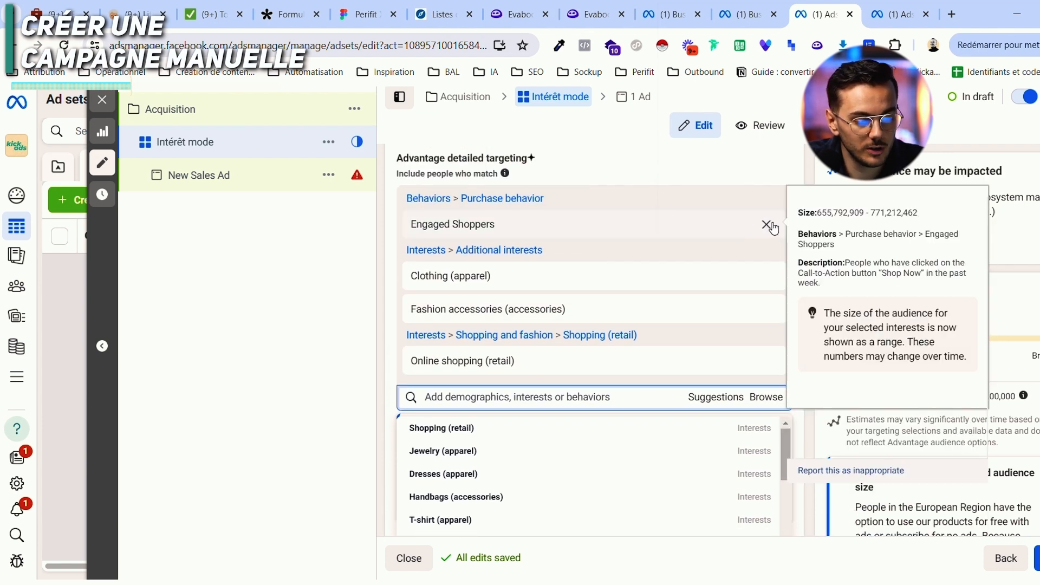
{"action": "left_click", "coordinate": [766, 224]}
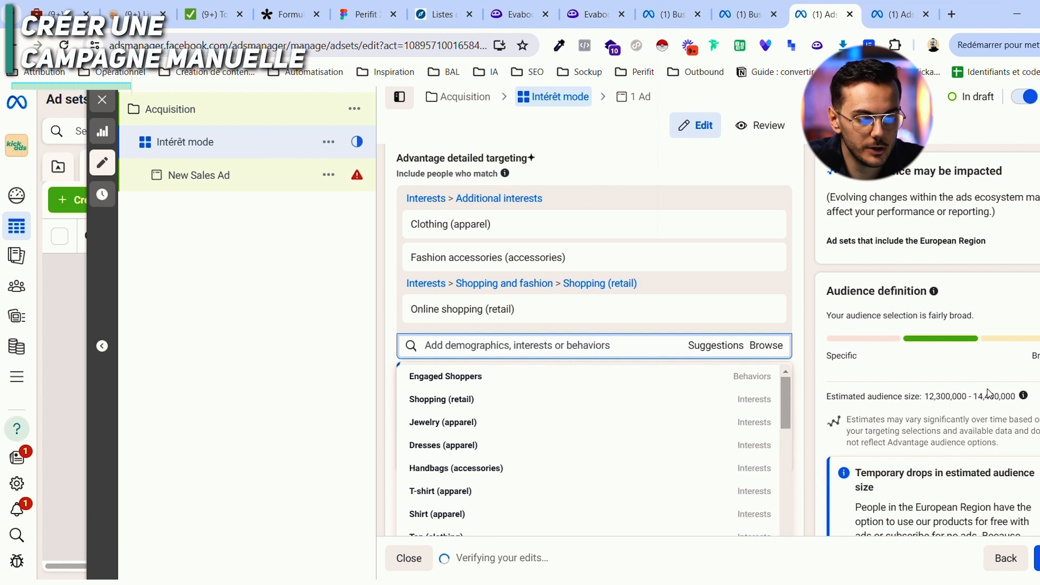
{"action": "left_click", "coordinate": [810, 370]}
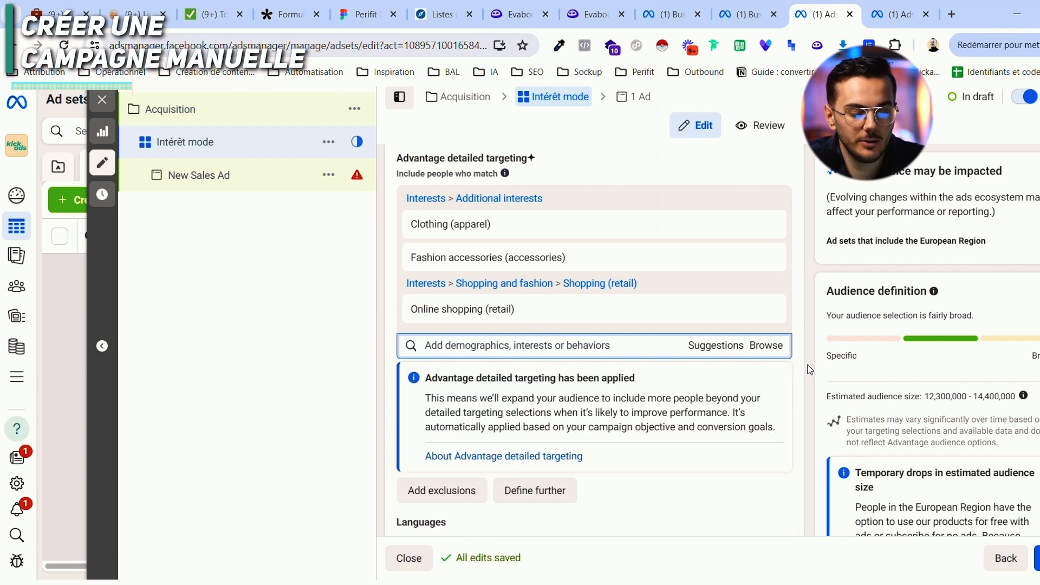
Step: Exclude people interested in Sports (sports) from the detailed targeting, and remove that exclusion again
{"action": "scroll", "coordinate": [470, 432], "scroll_direction": "down", "scroll_amount": 1}
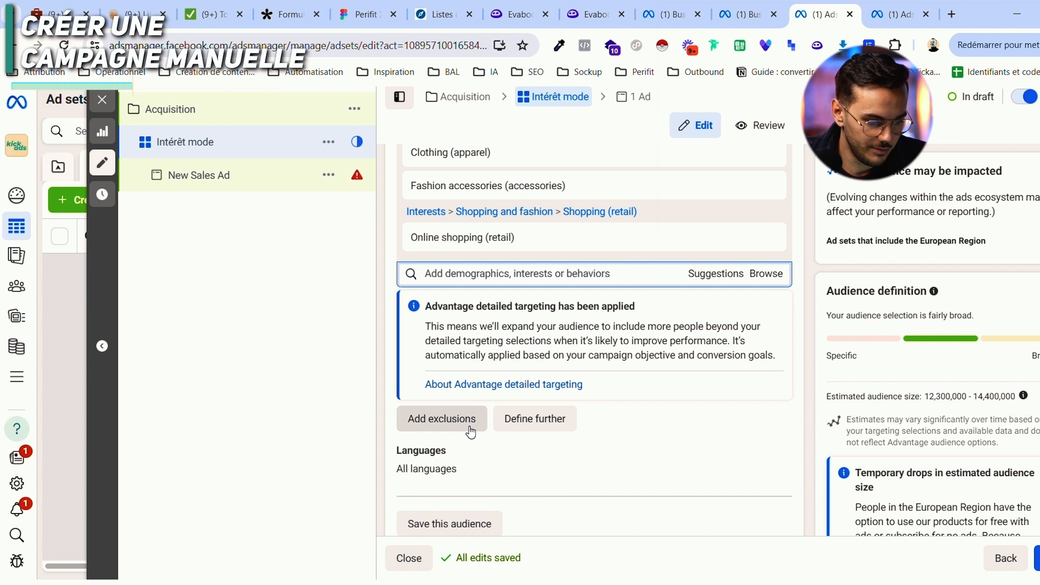
{"action": "left_click", "coordinate": [429, 423]}
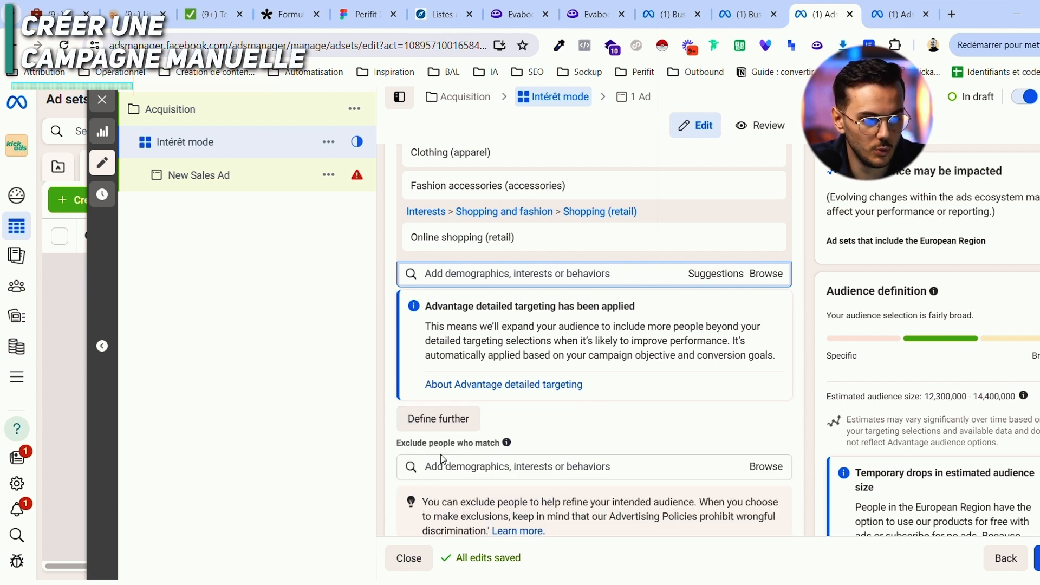
{"action": "type", "text": "sport"}
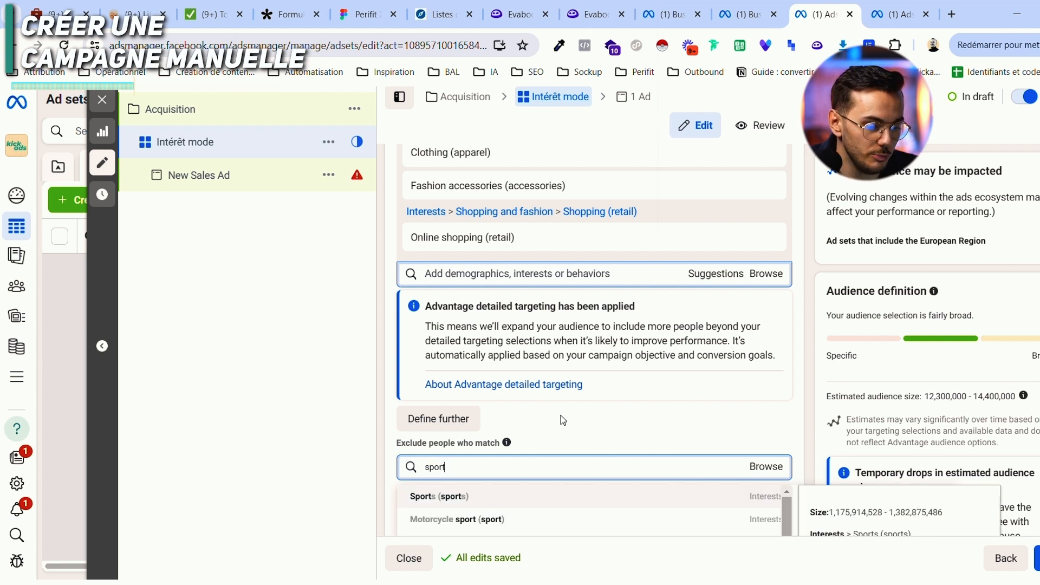
{"action": "key", "text": "Return"}
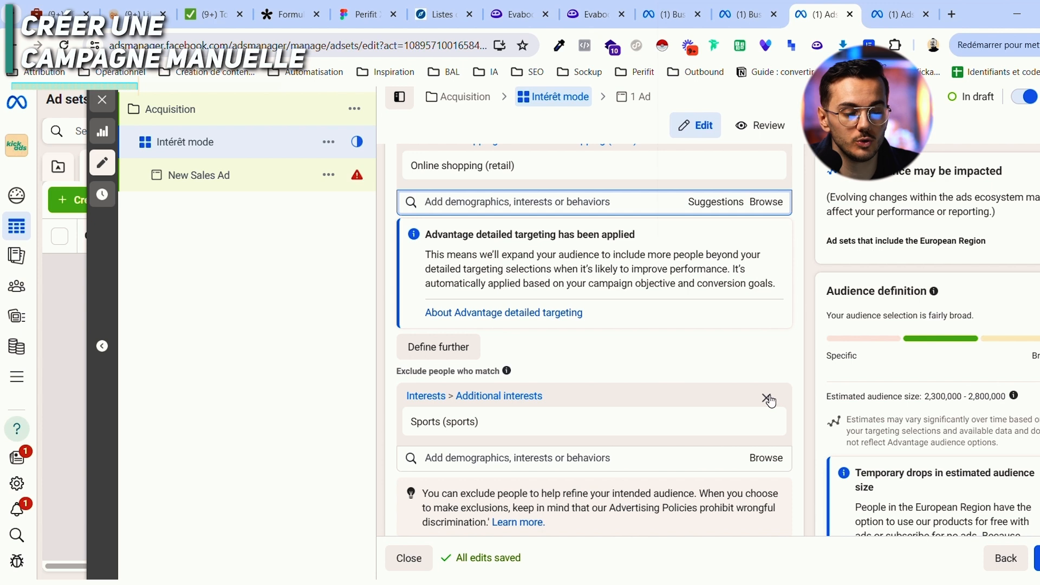
{"action": "left_click", "coordinate": [766, 398]}
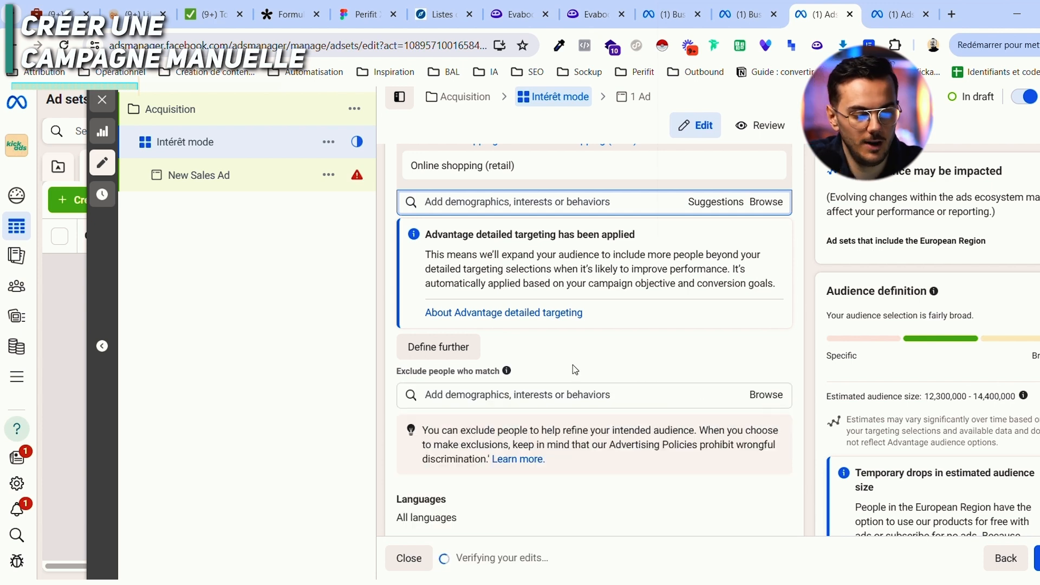
Step: Define the detailed targeting further so people must also match the interest Sports (sports)
{"action": "left_click", "coordinate": [446, 346]}
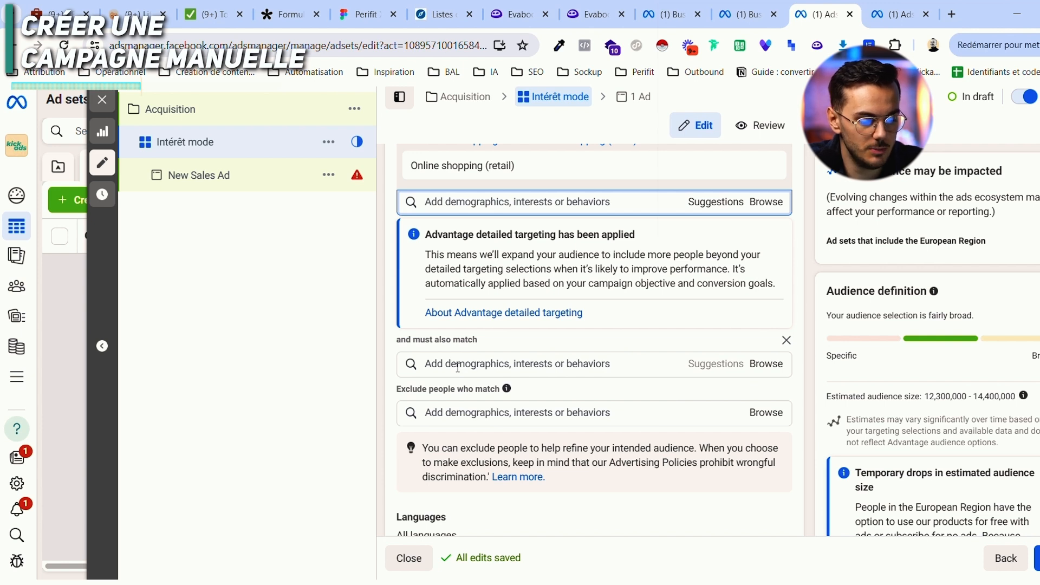
{"action": "left_click", "coordinate": [457, 368]}
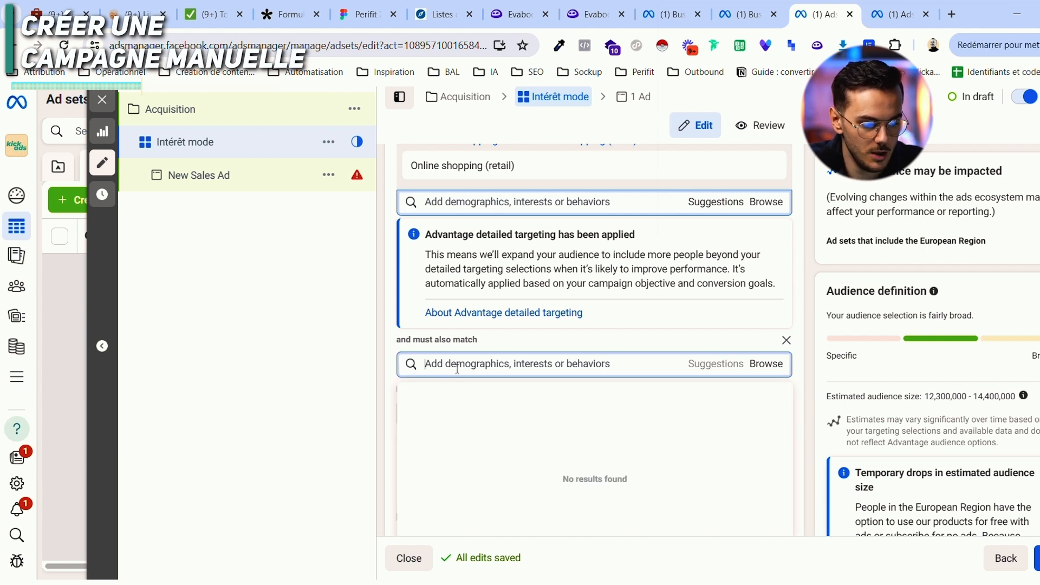
{"action": "type", "text": "sport"}
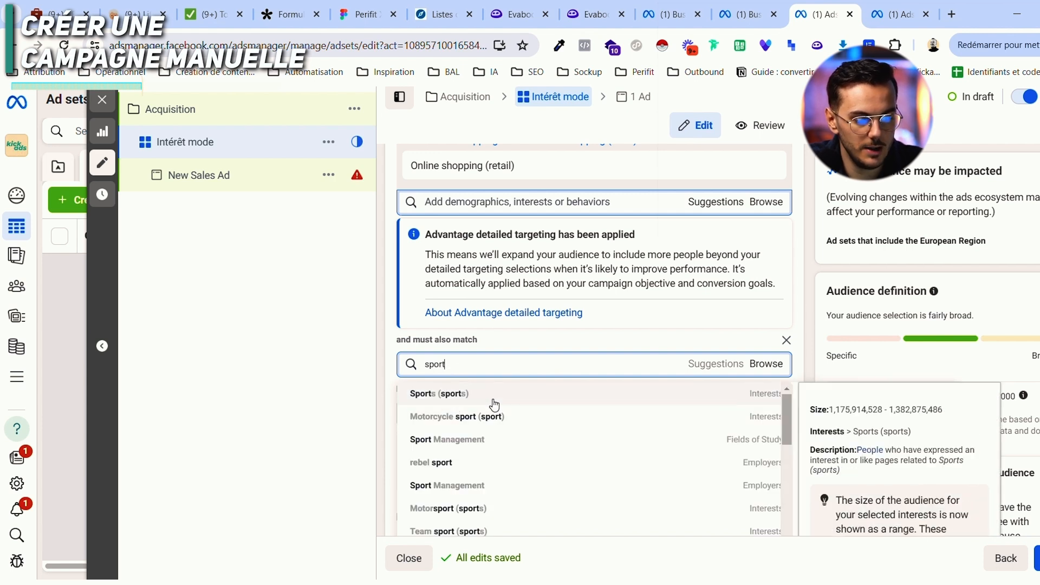
{"action": "left_click", "coordinate": [491, 401]}
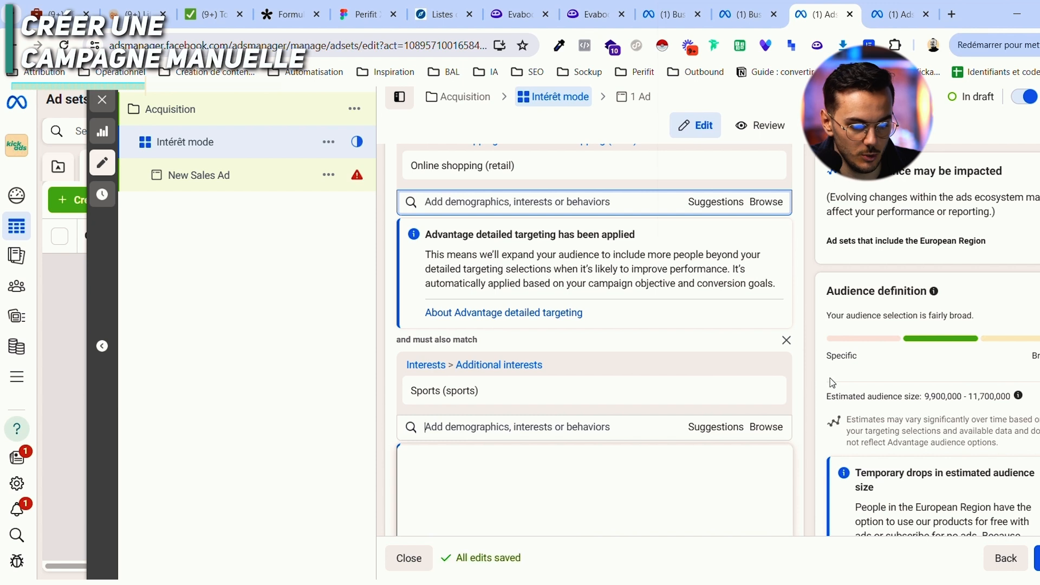
Step: Check the estimated audience size in the audience definition and remove the must-also-match Sports condition
{"action": "left_click_drag", "start_coordinate": [923, 396], "coordinate": [1013, 402]}
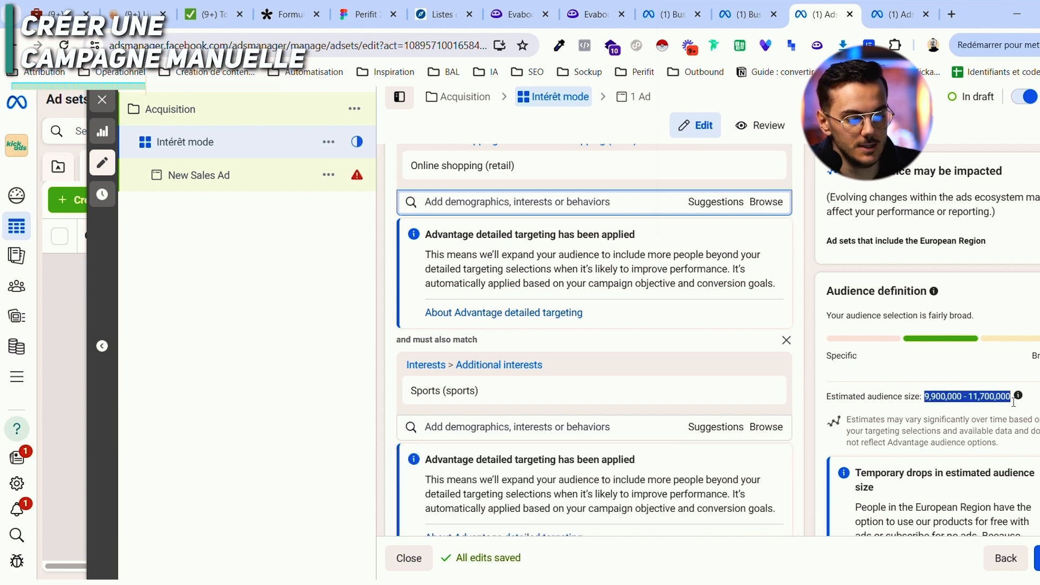
{"action": "left_click", "coordinate": [829, 399]}
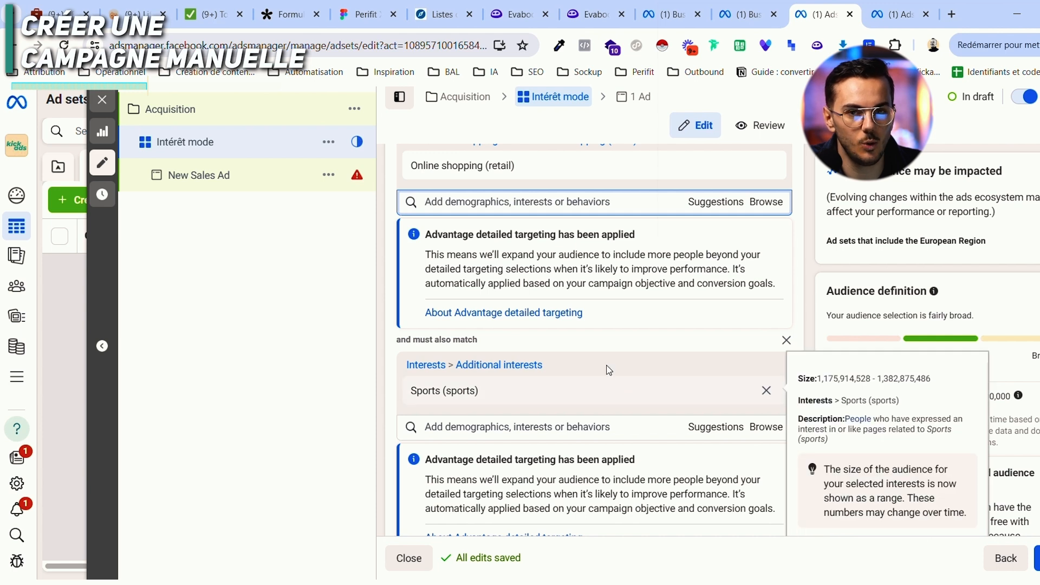
{"action": "scroll", "coordinate": [613, 364], "scroll_direction": "down", "scroll_amount": 3}
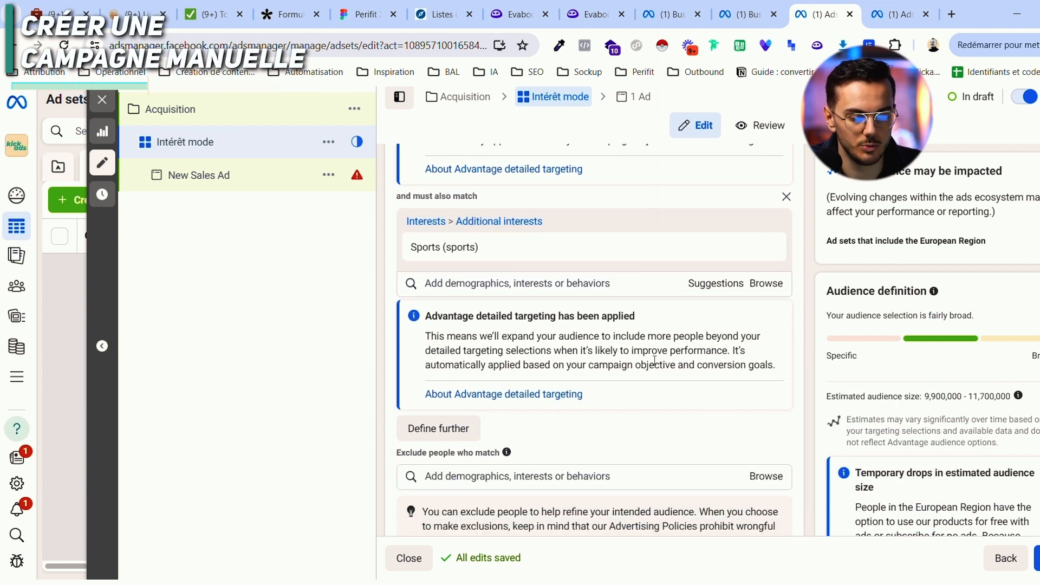
{"action": "scroll", "coordinate": [655, 361], "scroll_direction": "up", "scroll_amount": 1}
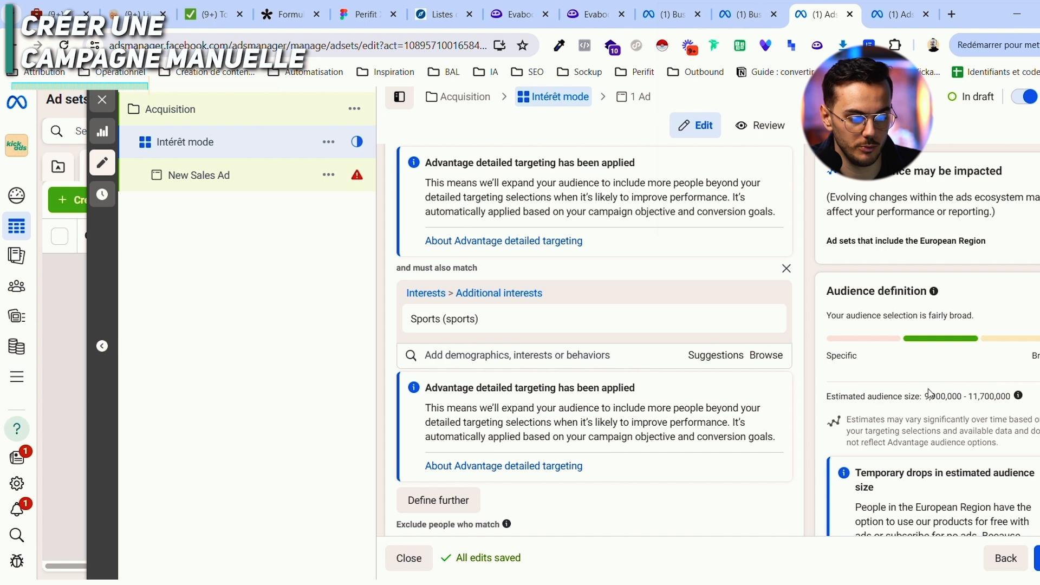
{"action": "left_click_drag", "start_coordinate": [926, 401], "coordinate": [1005, 405]}
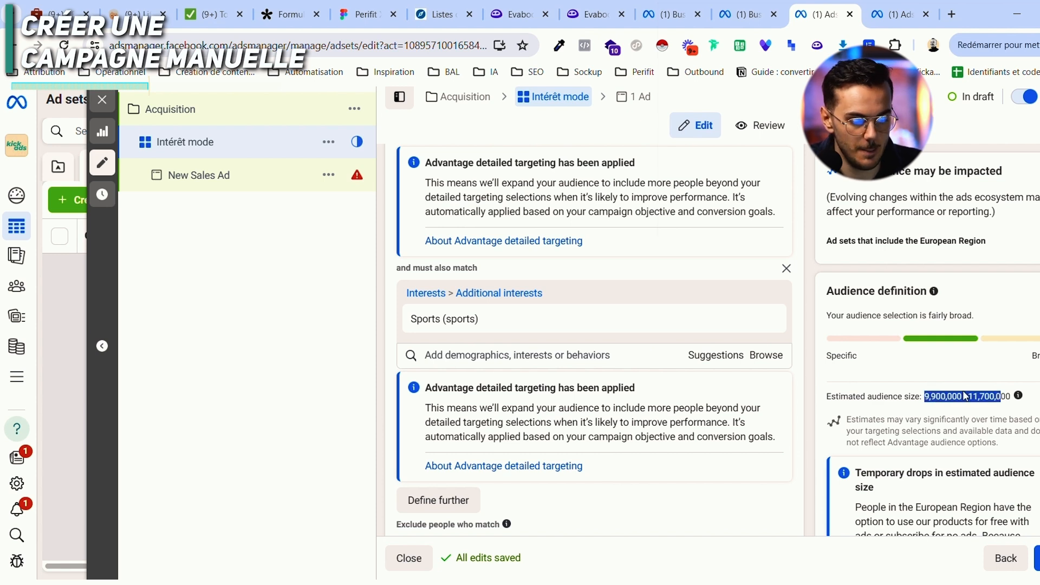
{"action": "left_click", "coordinate": [1005, 406]}
{"action": "scroll", "coordinate": [789, 345], "scroll_direction": "up", "scroll_amount": 1}
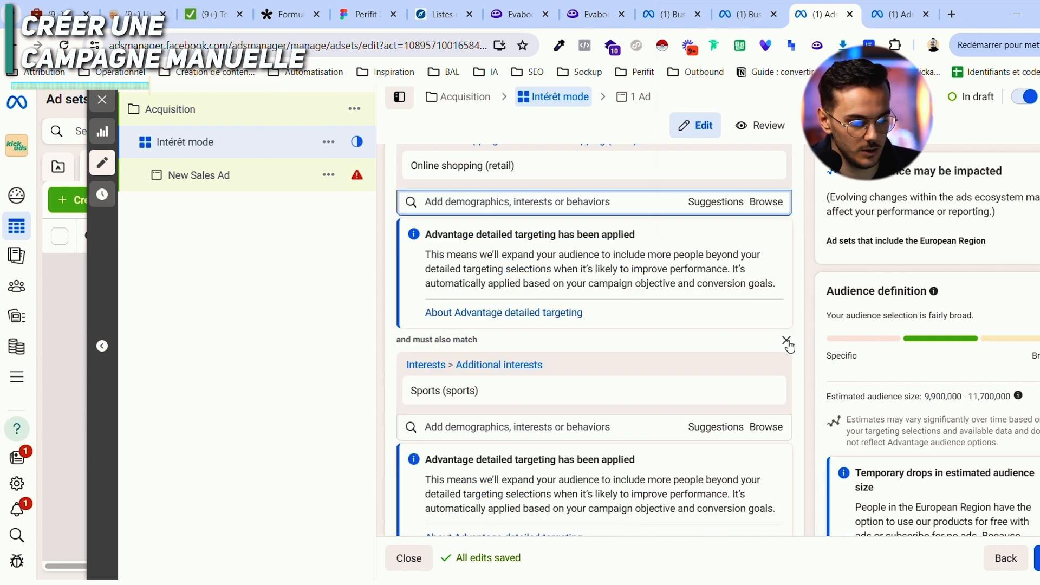
{"action": "left_click", "coordinate": [786, 342]}
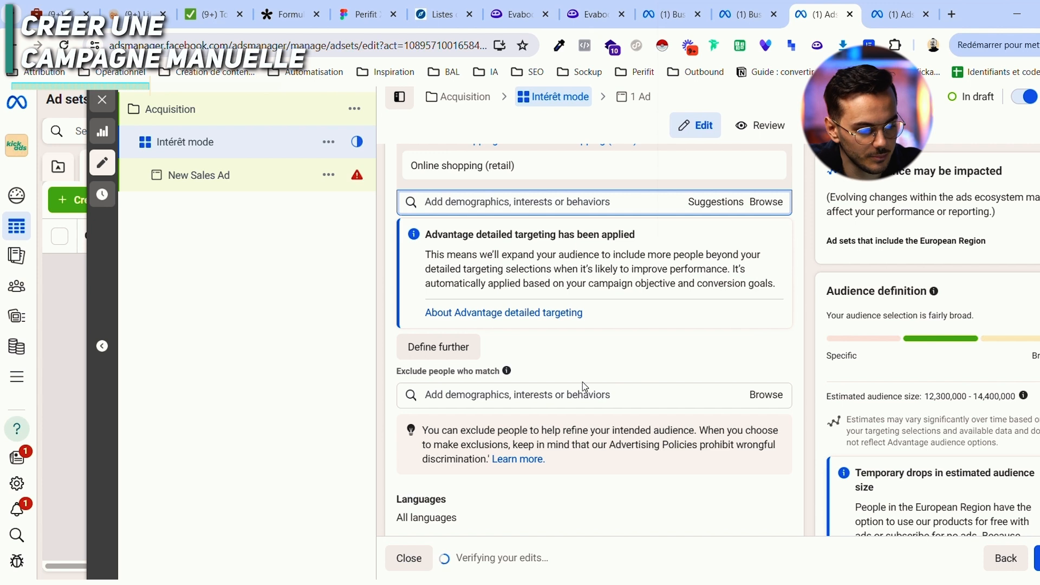
Step: Set the ad set's beneficiary to a new name, Kick Ads
{"action": "scroll", "coordinate": [583, 382], "scroll_direction": "down", "scroll_amount": 4}
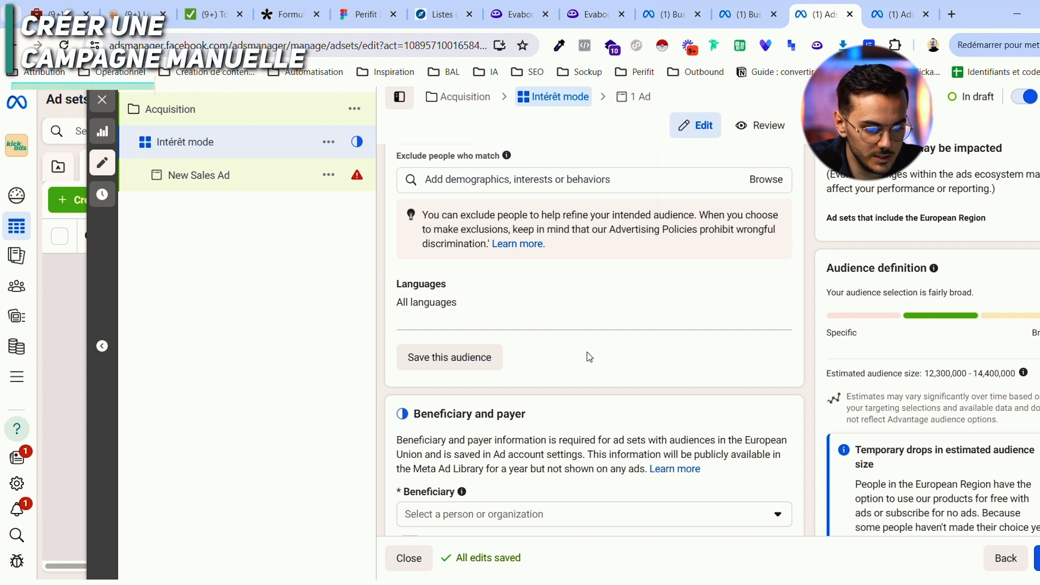
{"action": "scroll", "coordinate": [575, 356], "scroll_direction": "down", "scroll_amount": 3}
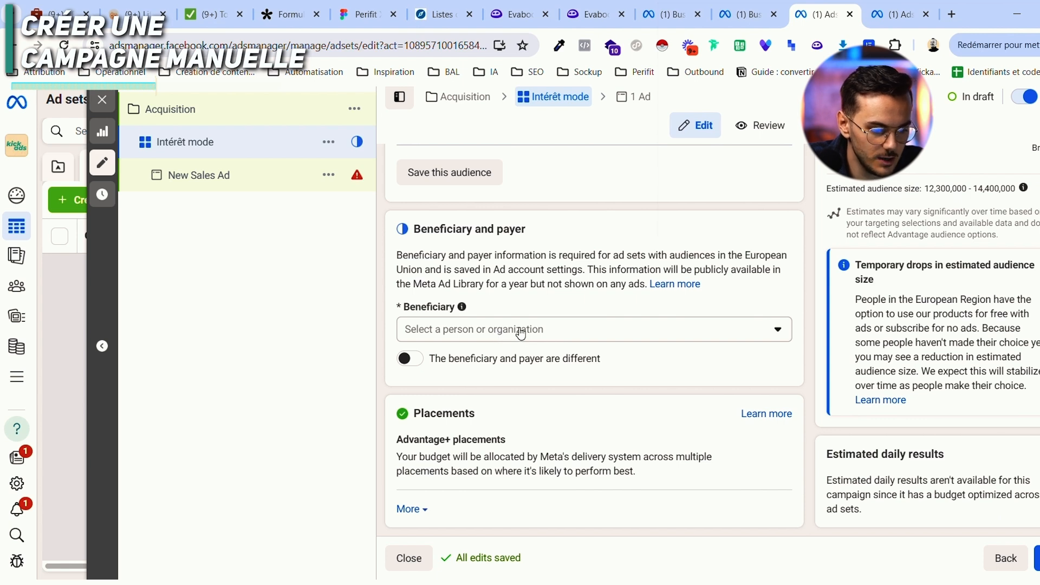
{"action": "left_click", "coordinate": [487, 336]}
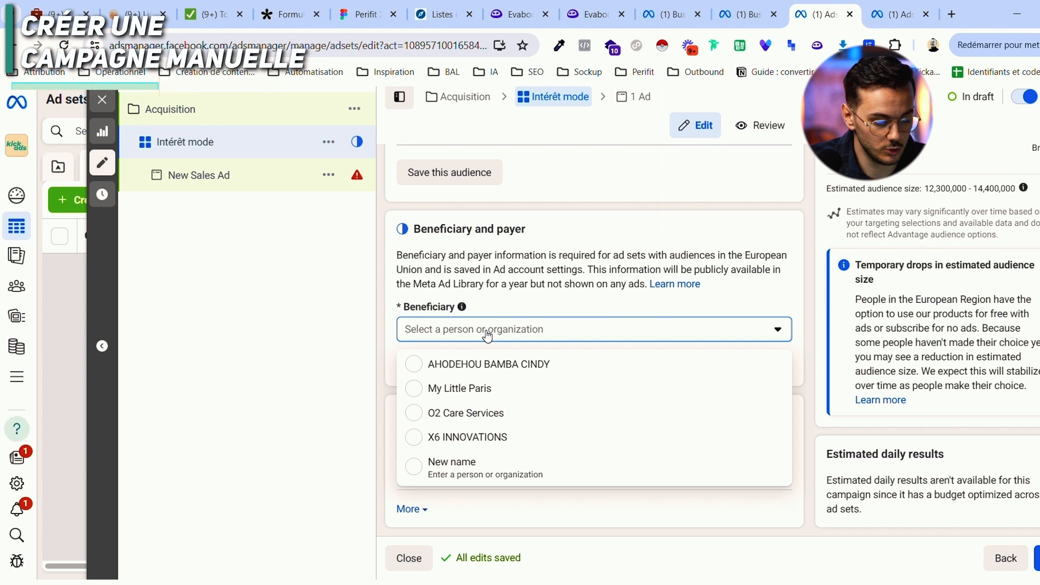
{"action": "left_click", "coordinate": [477, 466]}
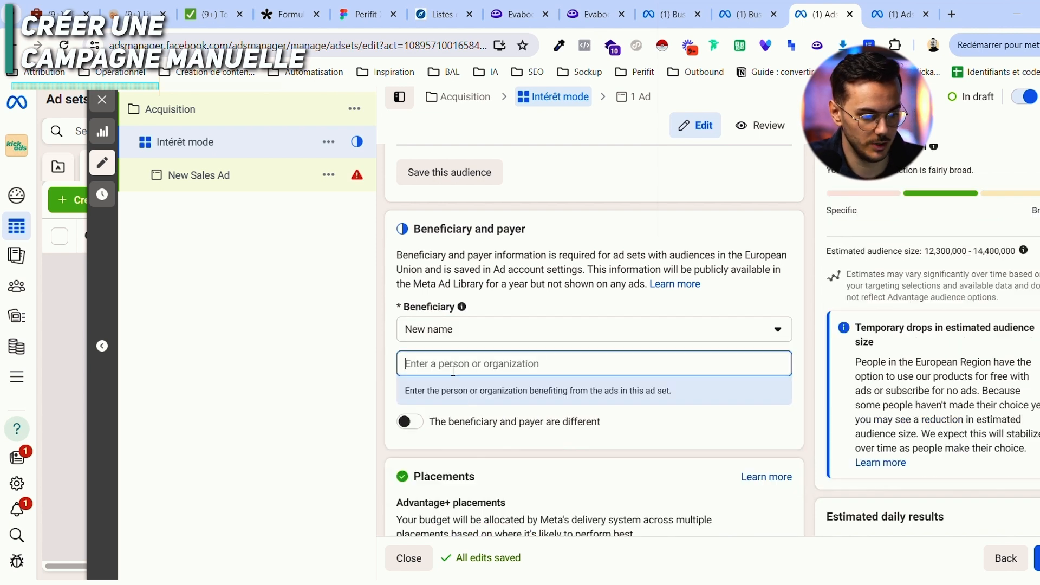
{"action": "type", "text": "Kick Ads"}
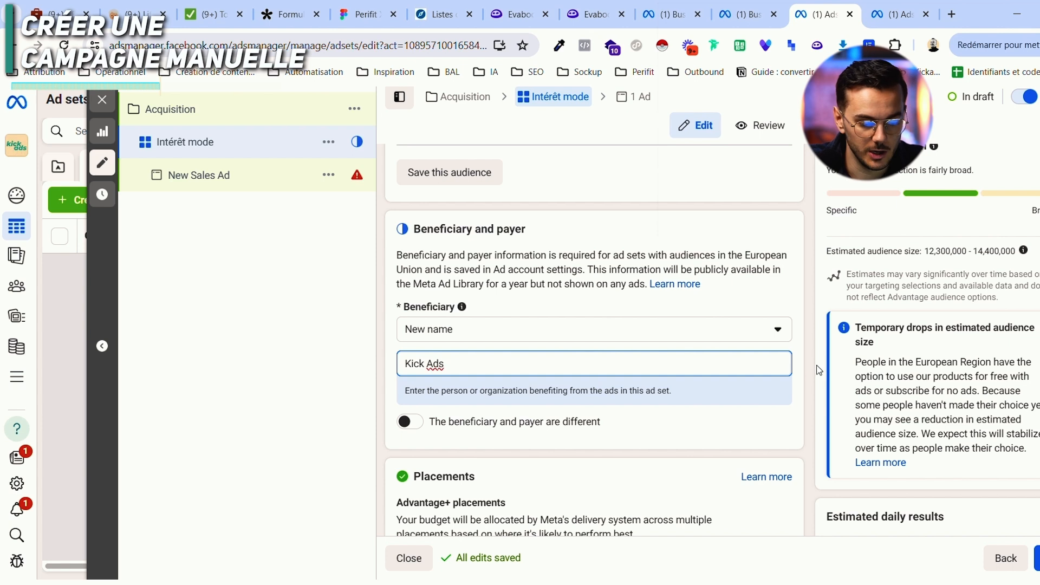
{"action": "left_click", "coordinate": [812, 379]}
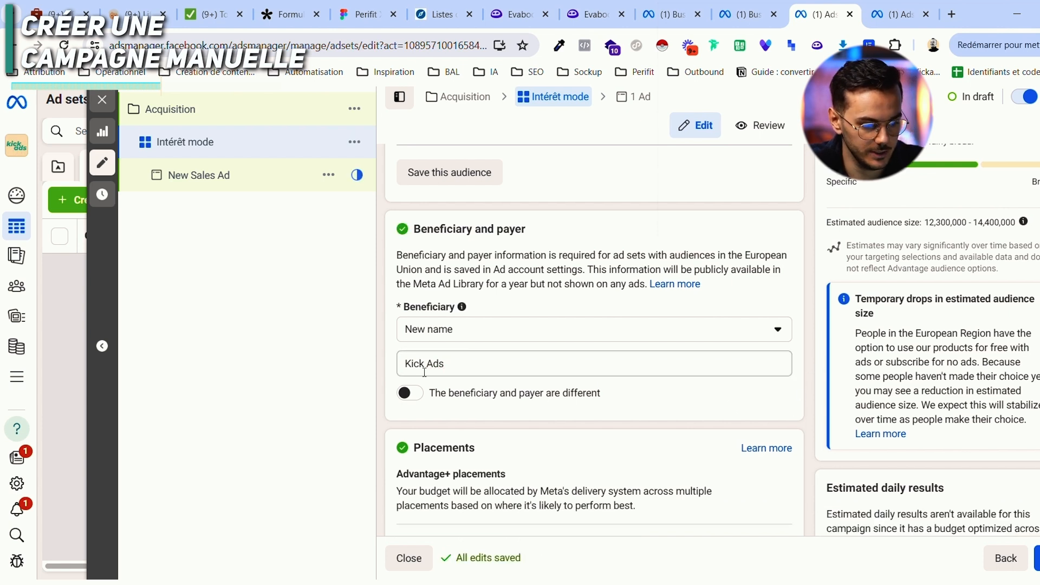
{"action": "scroll", "coordinate": [375, 376], "scroll_direction": "down", "scroll_amount": 1}
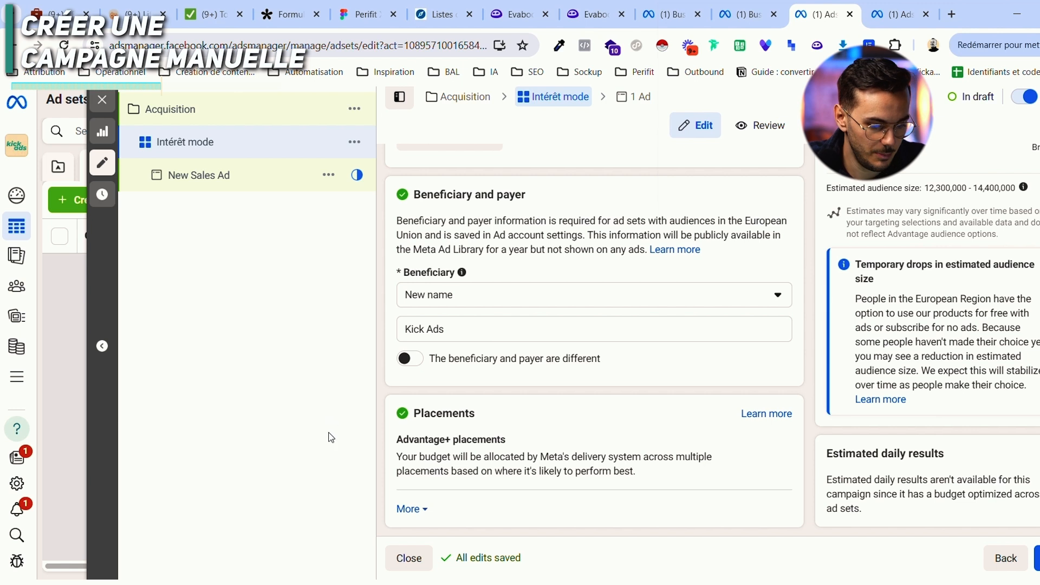
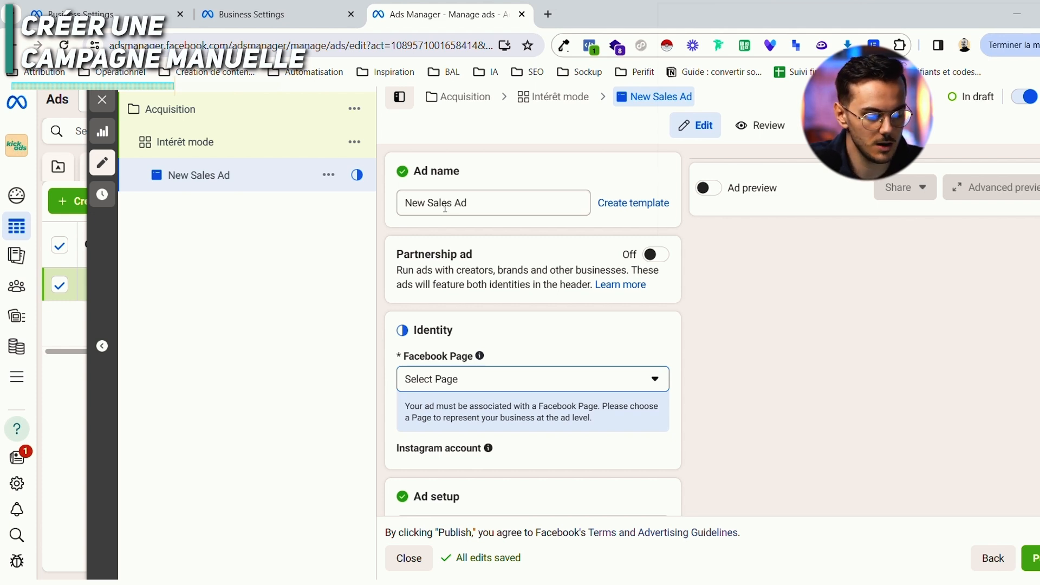
Step: Rename the ad to "image - promo BF -" followed by the model's first name and "photo tee shirt"
{"action": "double_click", "coordinate": [445, 207]}
{"action": "triple_click", "coordinate": [446, 208]}
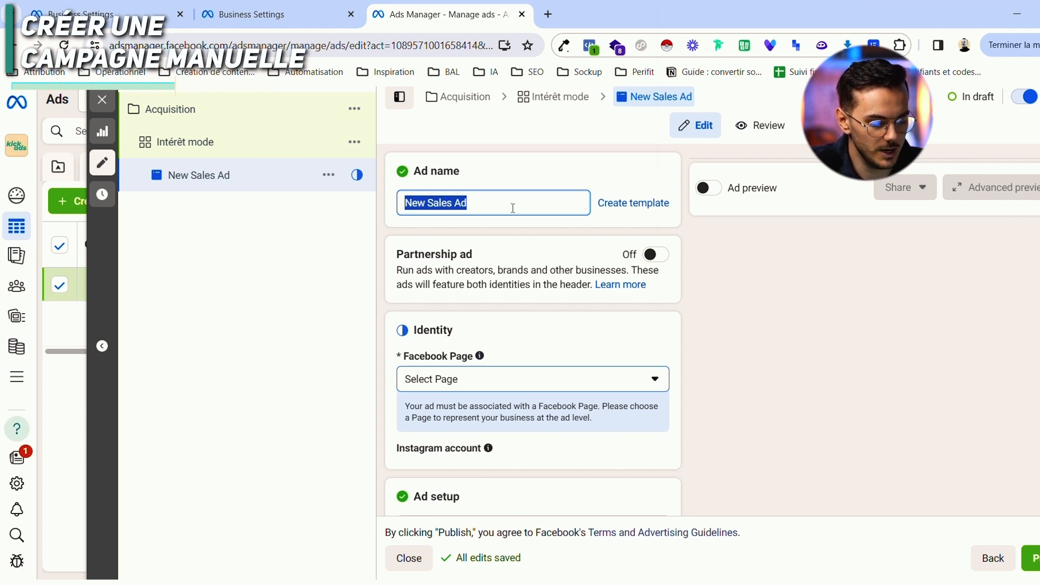
{"action": "key", "text": "BackSpace"}
{"action": "type", "text": "image"}
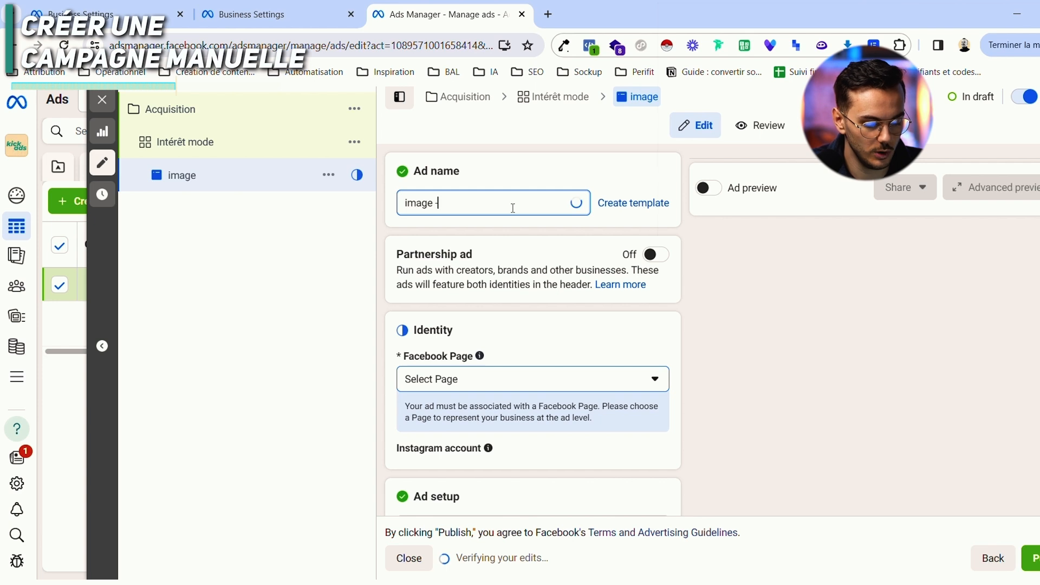
{"action": "type", "text": " - pro"}
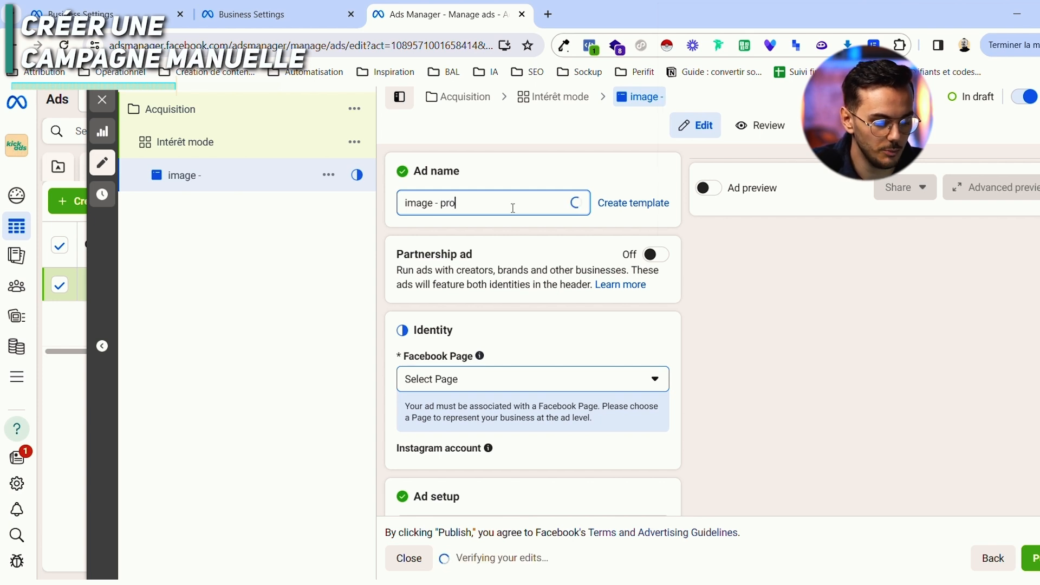
{"action": "type", "text": "mo B"}
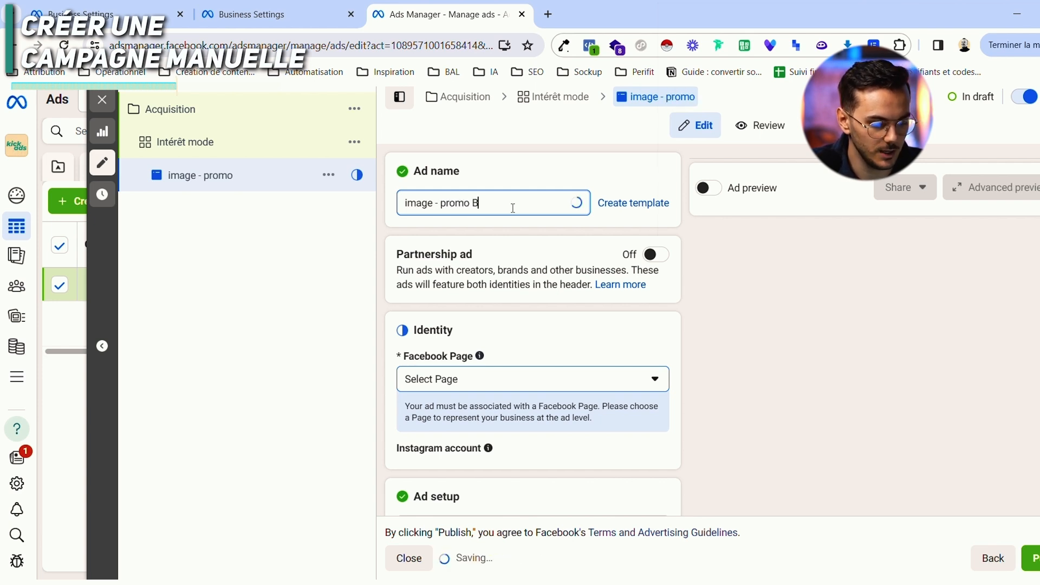
{"action": "type", "text": "F"}
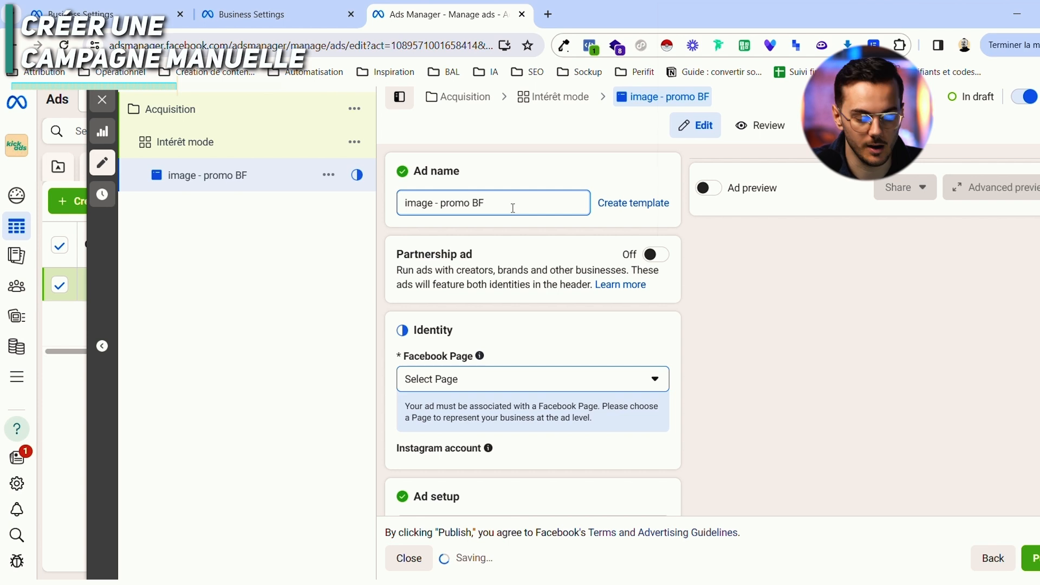
{"action": "type", "text": " -"}
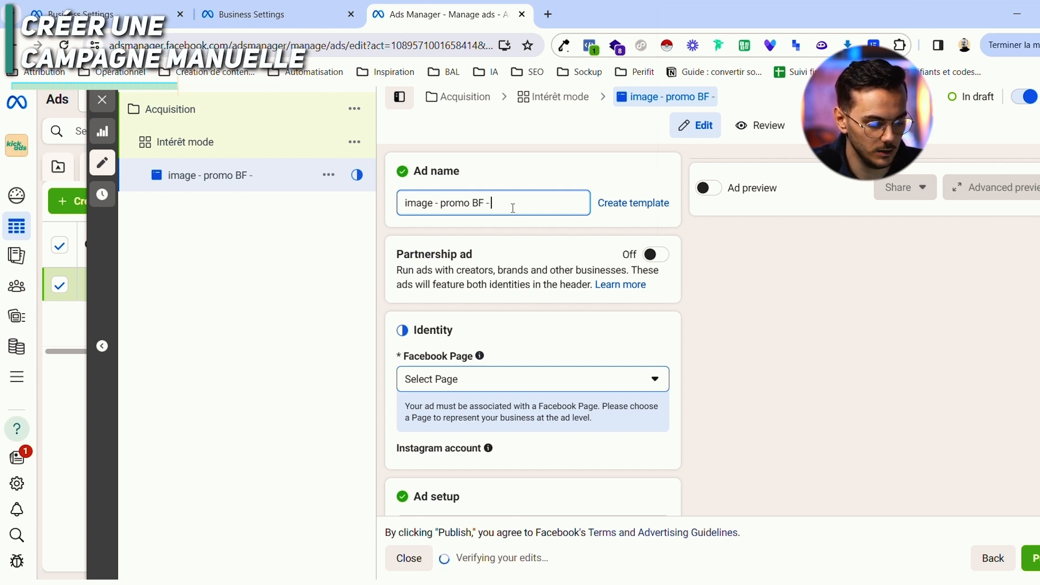
{"action": "type", "text": " Emma"}
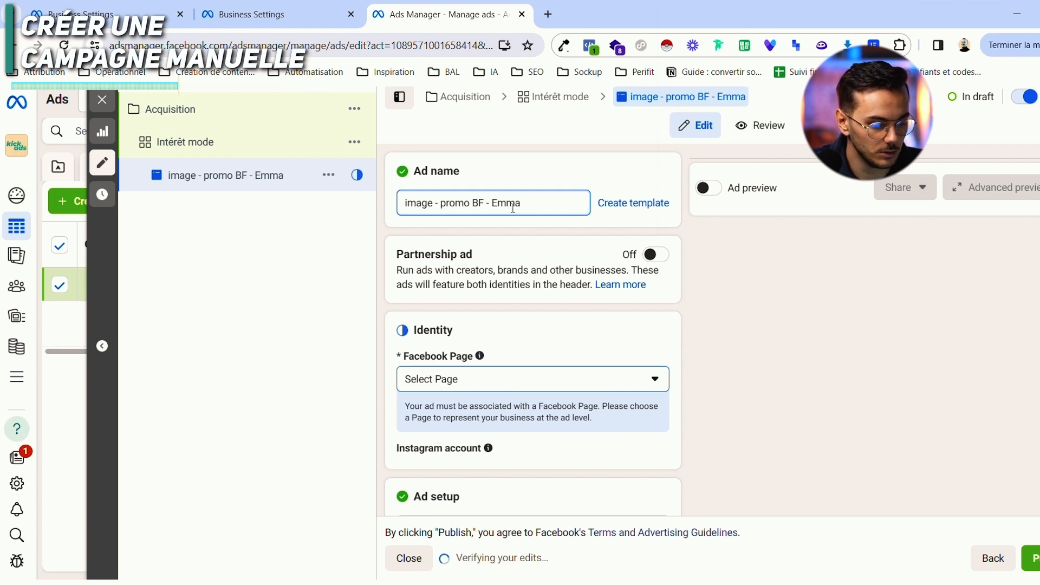
{"action": "type", "text": " p"}
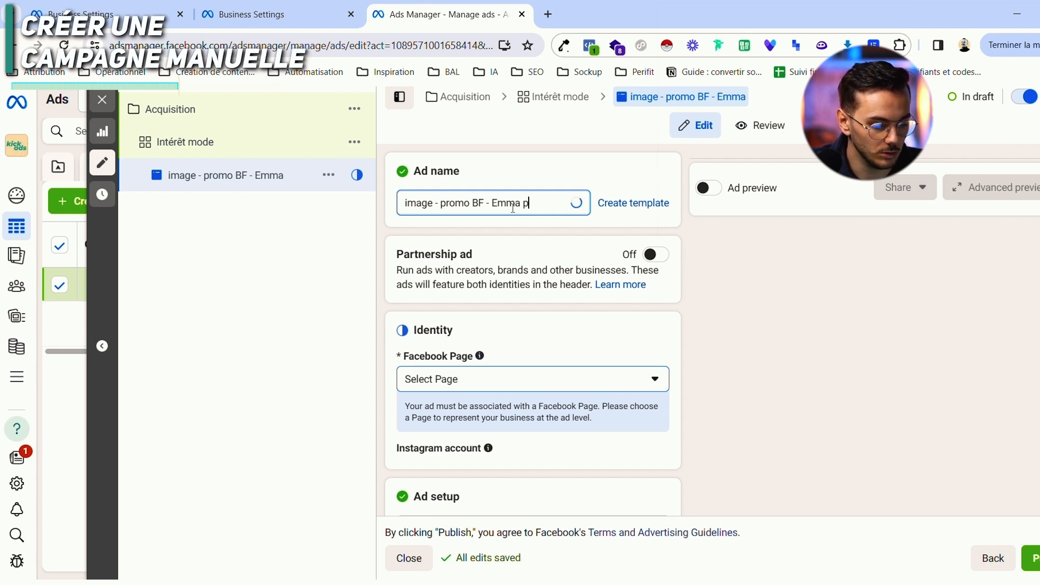
{"action": "type", "text": "hoto te"}
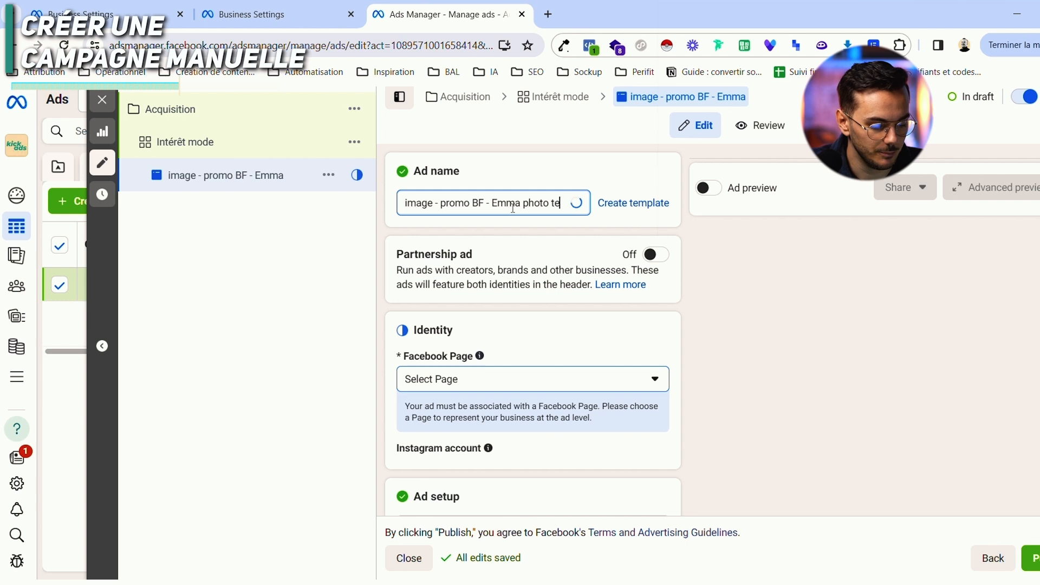
{"action": "type", "text": "e shirt"}
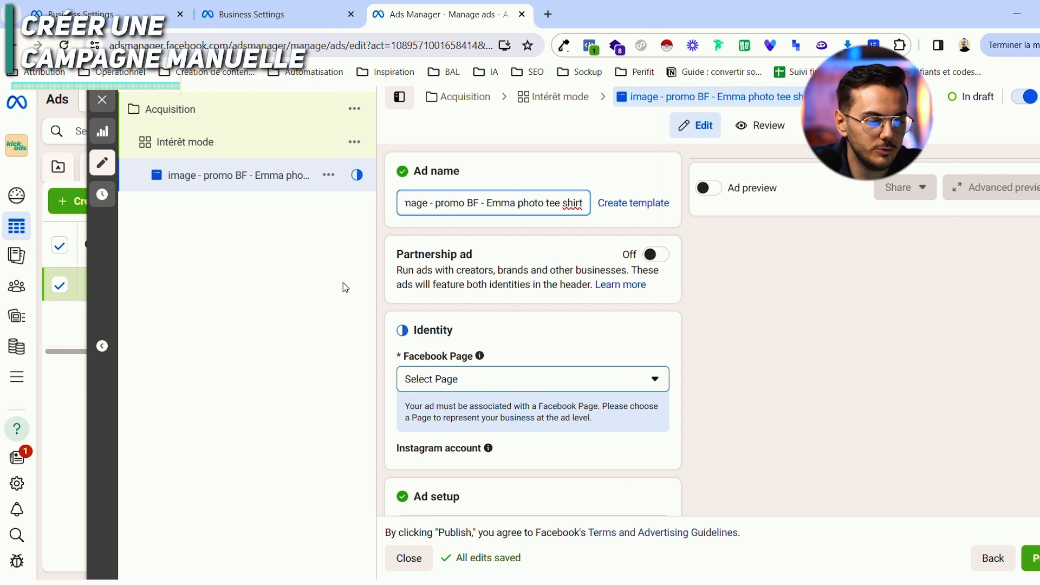
{"action": "scroll", "coordinate": [434, 271], "scroll_direction": "down", "scroll_amount": 2}
{"action": "scroll", "coordinate": [457, 267], "scroll_direction": "up", "scroll_amount": 2}
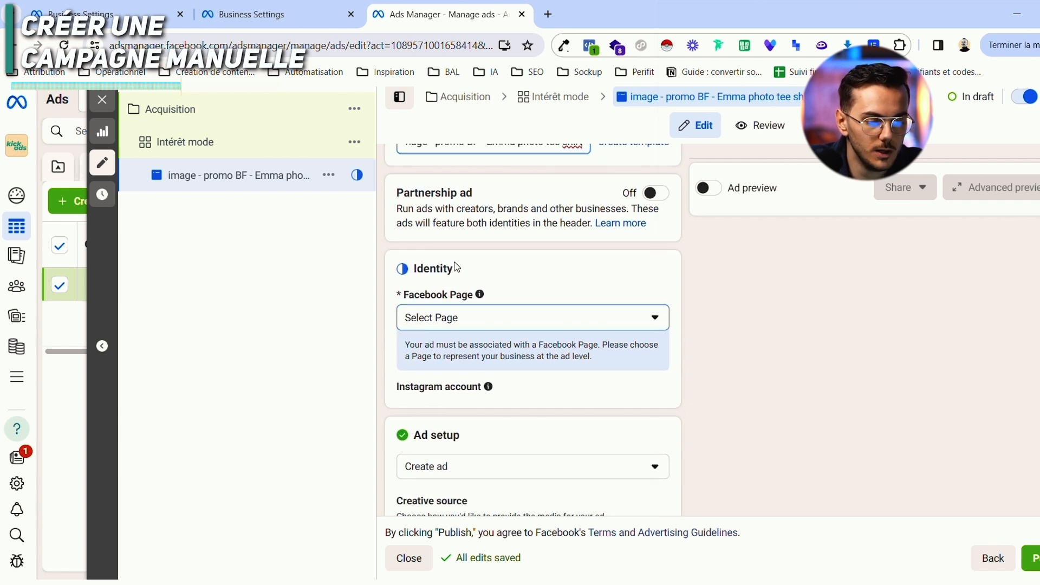
Step: Set the ad identity's Facebook Page to Kick Ads
{"action": "left_click", "coordinate": [476, 229]}
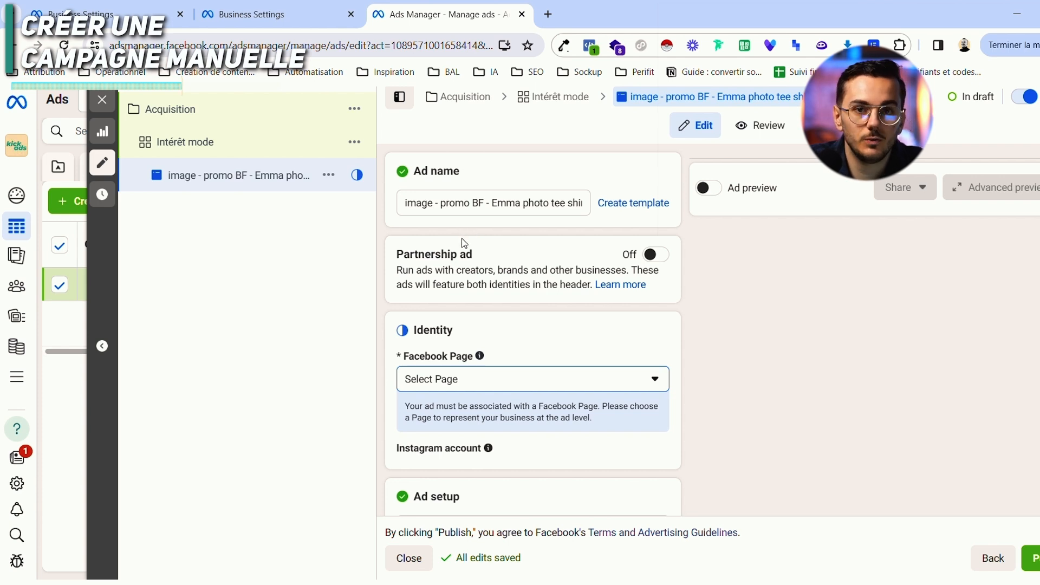
{"action": "scroll", "coordinate": [496, 323], "scroll_direction": "down", "scroll_amount": 1}
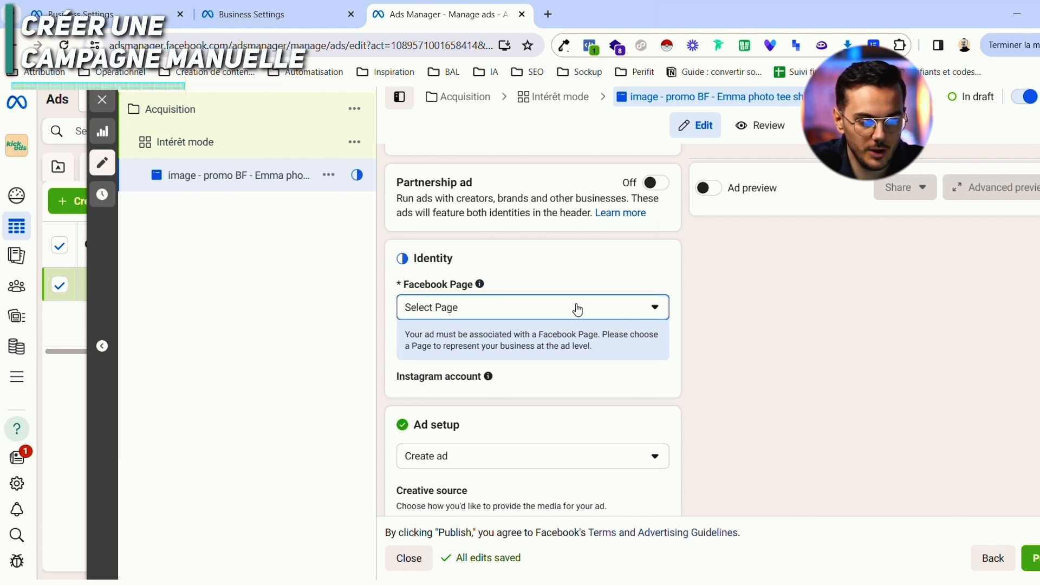
{"action": "left_click", "coordinate": [609, 309]}
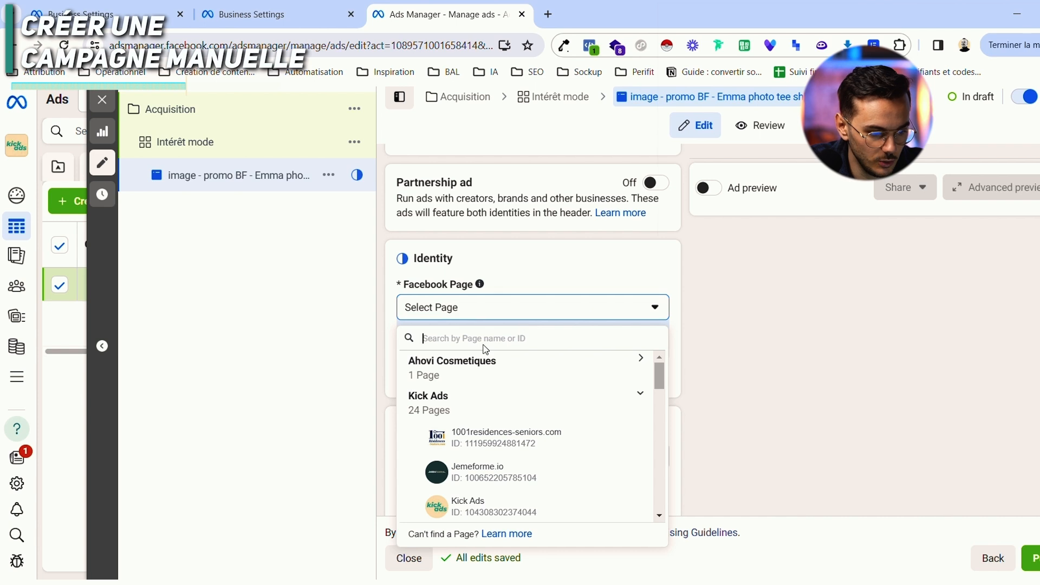
{"action": "left_click", "coordinate": [472, 506]}
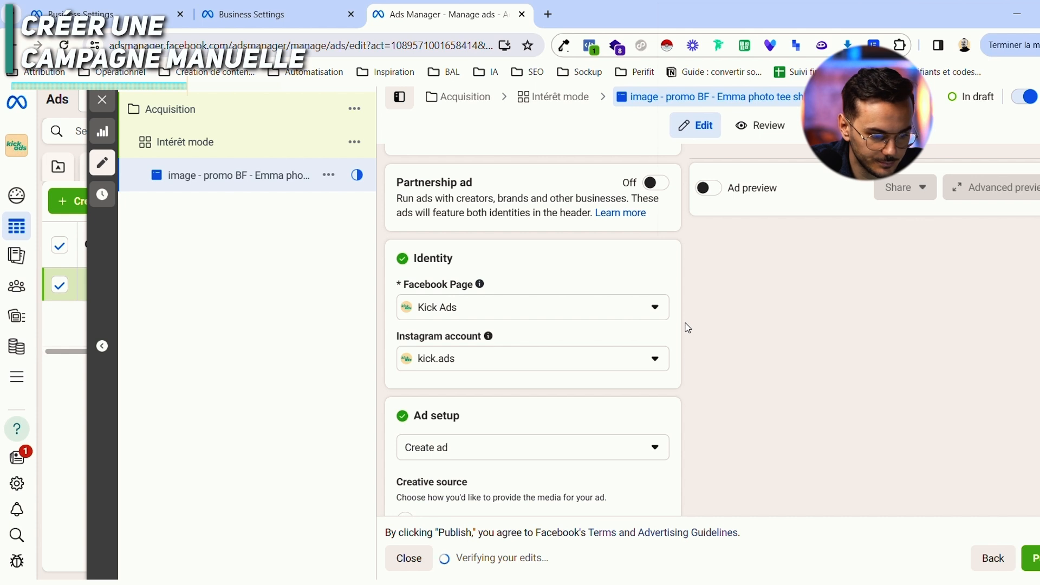
Step: Try La lecture pour les enfants as the Facebook Page with Use Facebook Page for Instagram, and switch the identity back to Kick Ads
{"action": "scroll", "coordinate": [685, 327], "scroll_direction": "down", "scroll_amount": 1}
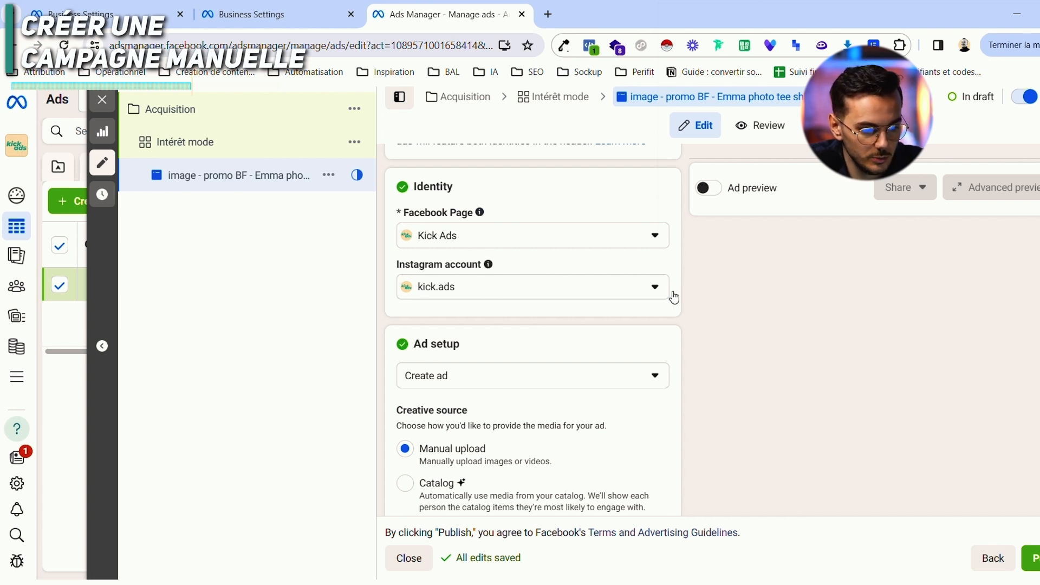
{"action": "left_click", "coordinate": [542, 235]}
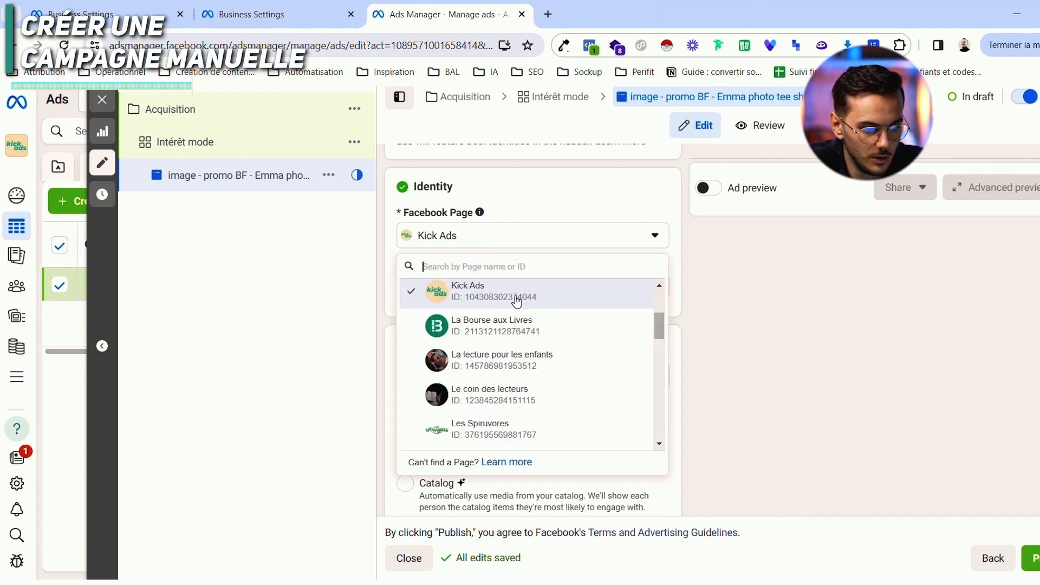
{"action": "left_click", "coordinate": [495, 363]}
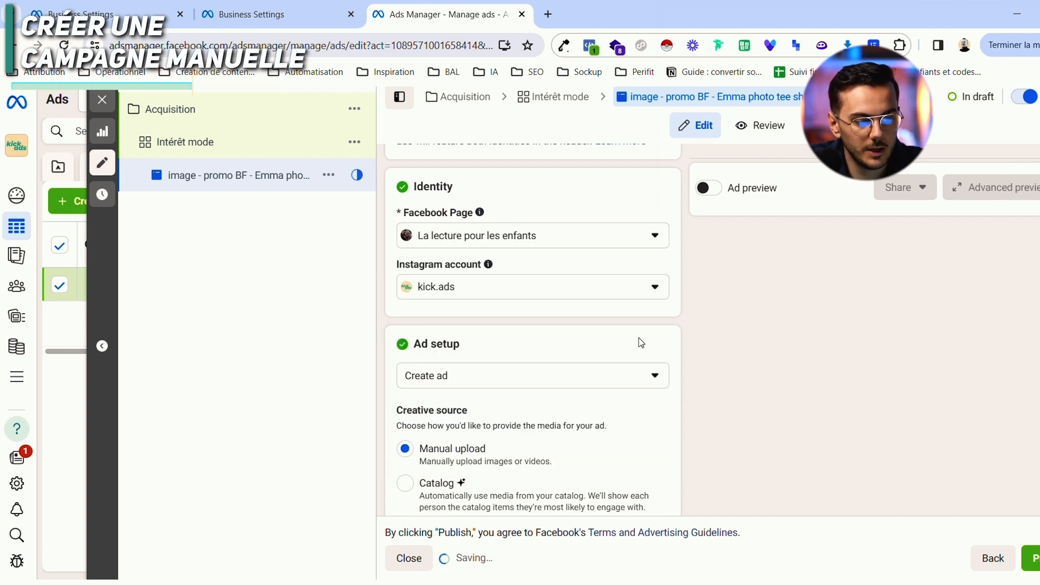
{"action": "left_click", "coordinate": [523, 287]}
{"action": "left_click", "coordinate": [499, 380]}
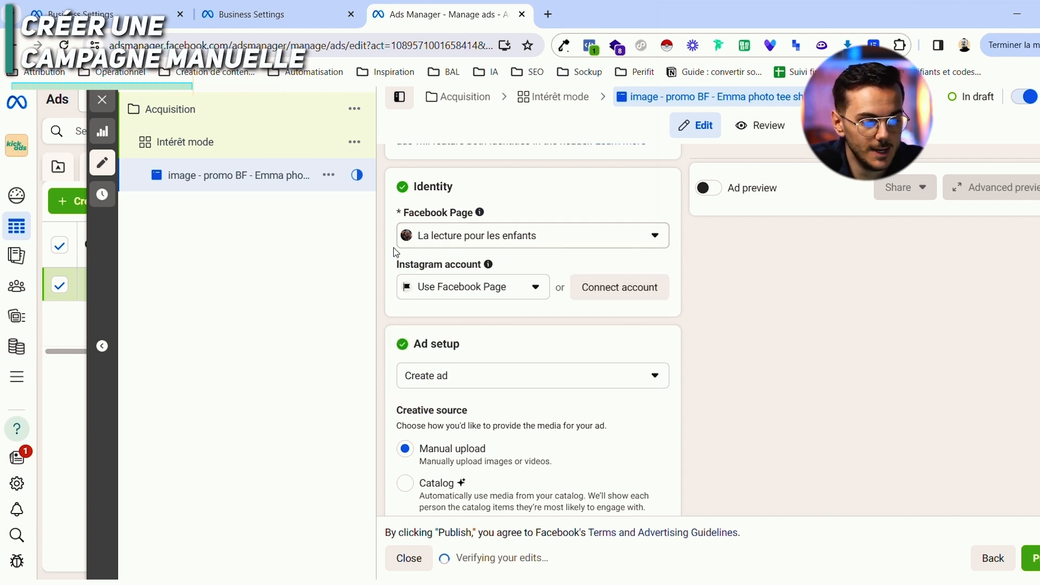
{"action": "left_click", "coordinate": [538, 288]}
{"action": "left_click", "coordinate": [539, 288]}
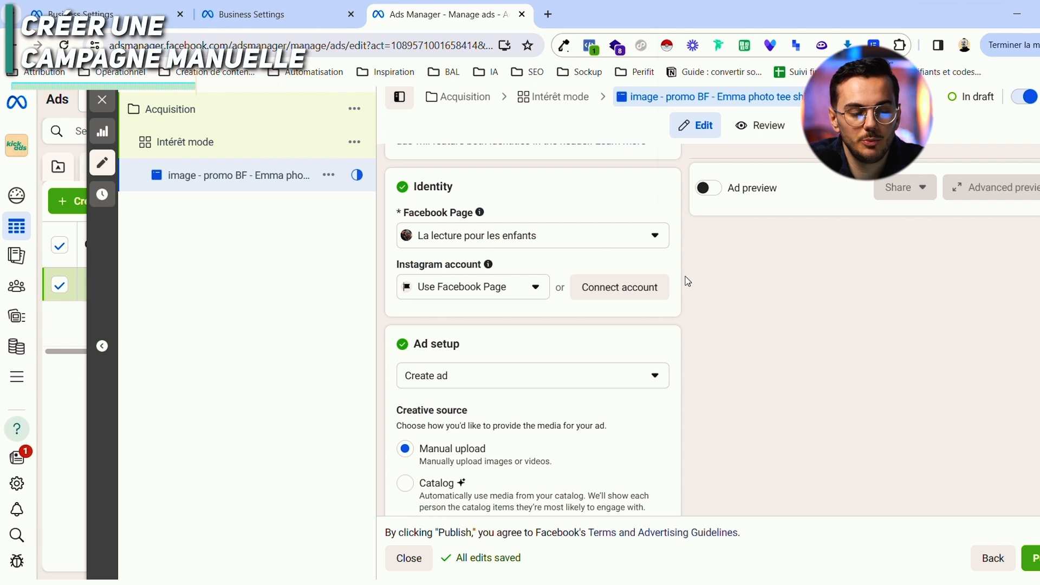
{"action": "left_click", "coordinate": [511, 236]}
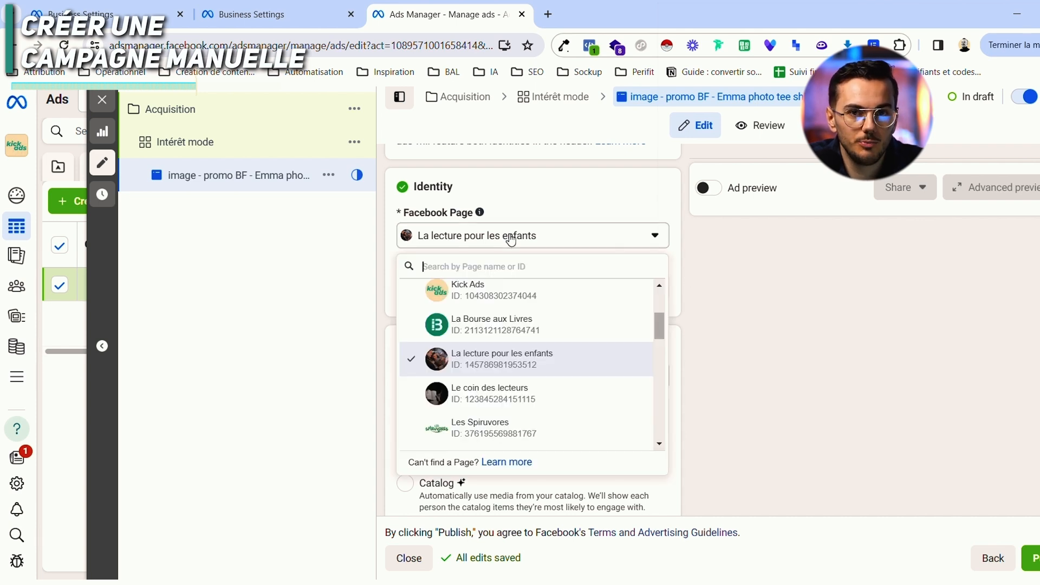
{"action": "left_click", "coordinate": [471, 296]}
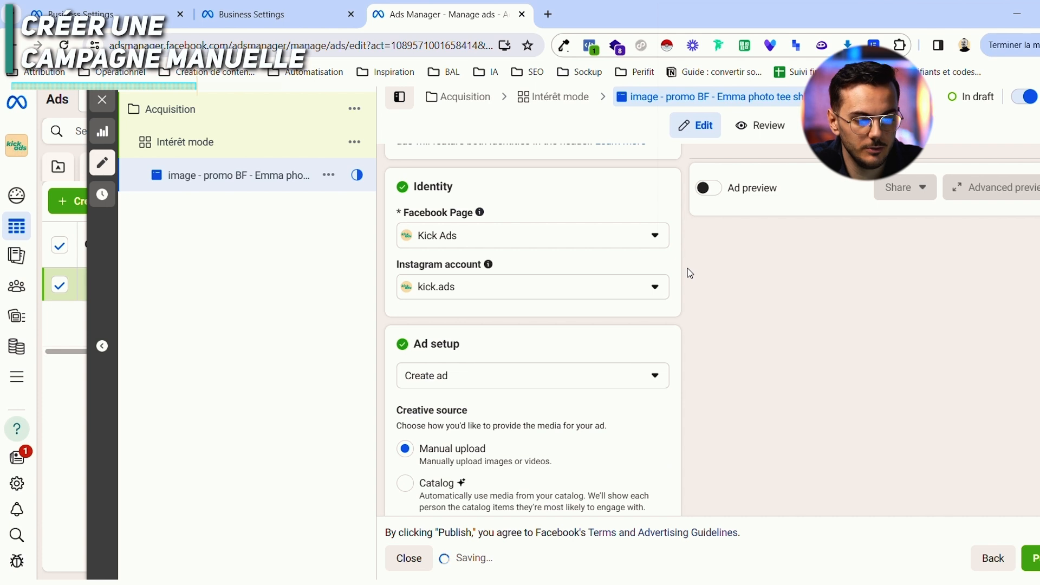
Step: Keep Manual upload as the ad's creative source and turn off multi-advertiser ads
{"action": "scroll", "coordinate": [388, 319], "scroll_direction": "down", "scroll_amount": 1}
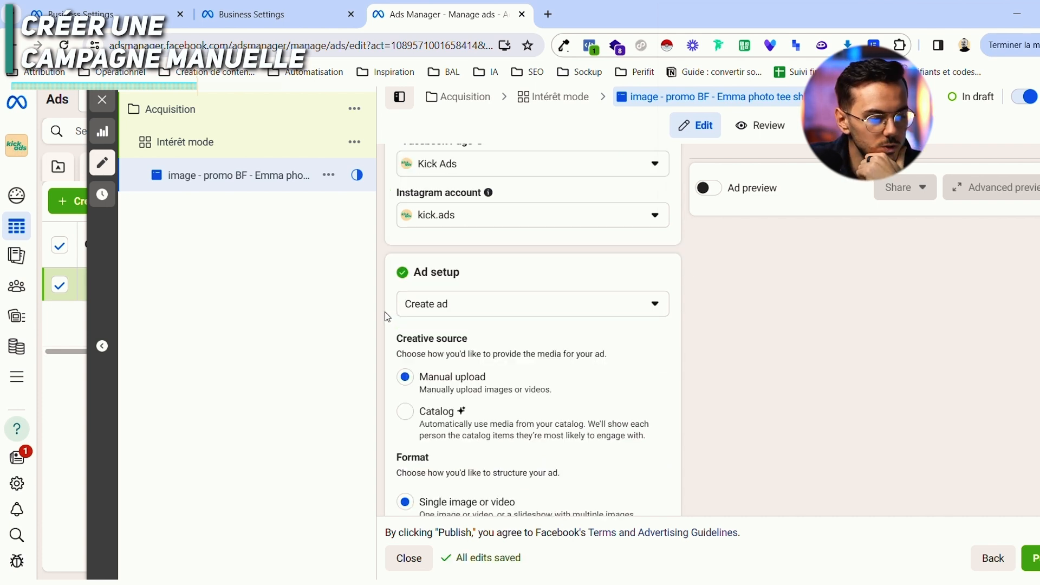
{"action": "scroll", "coordinate": [642, 295], "scroll_direction": "down", "scroll_amount": 1}
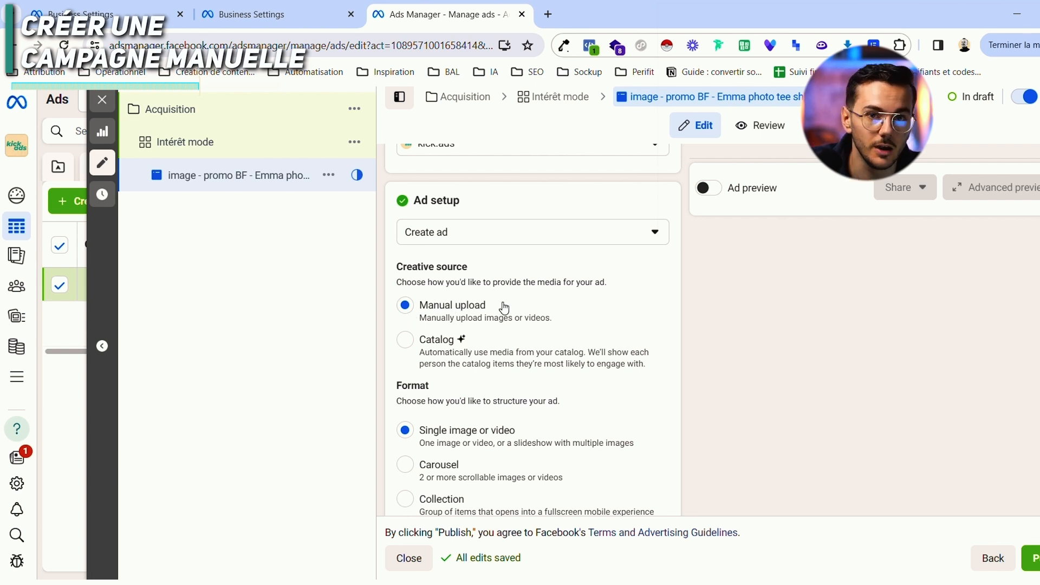
{"action": "mouse_move", "coordinate": [449, 355]}
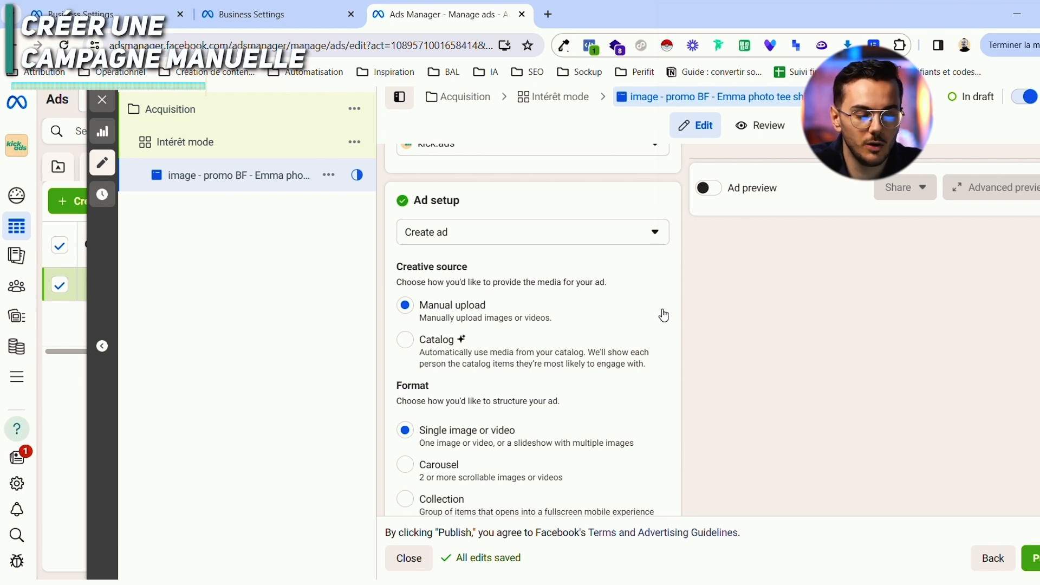
{"action": "left_click", "coordinate": [441, 309]}
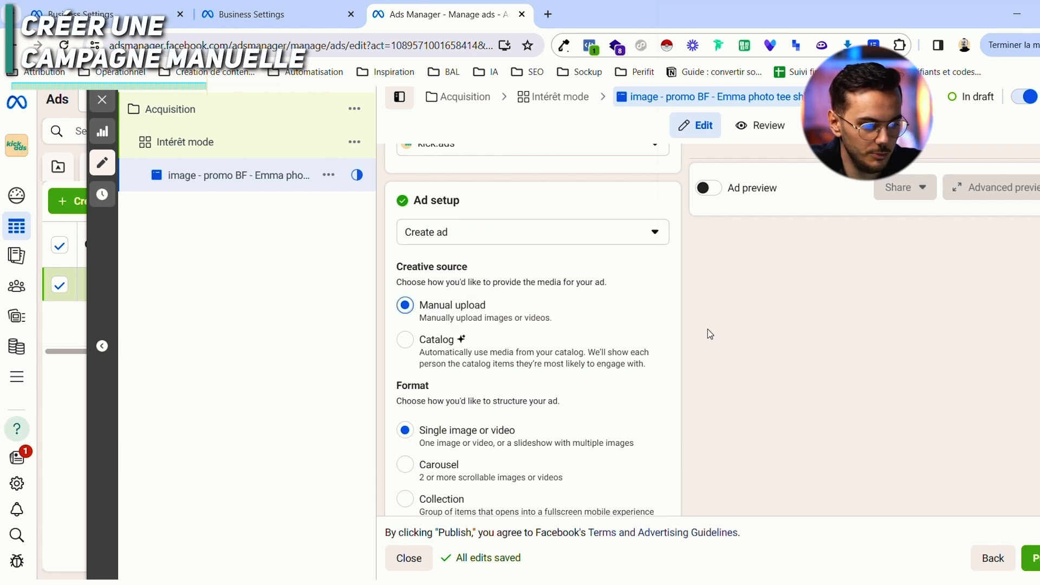
{"action": "scroll", "coordinate": [456, 298], "scroll_direction": "down", "scroll_amount": 3}
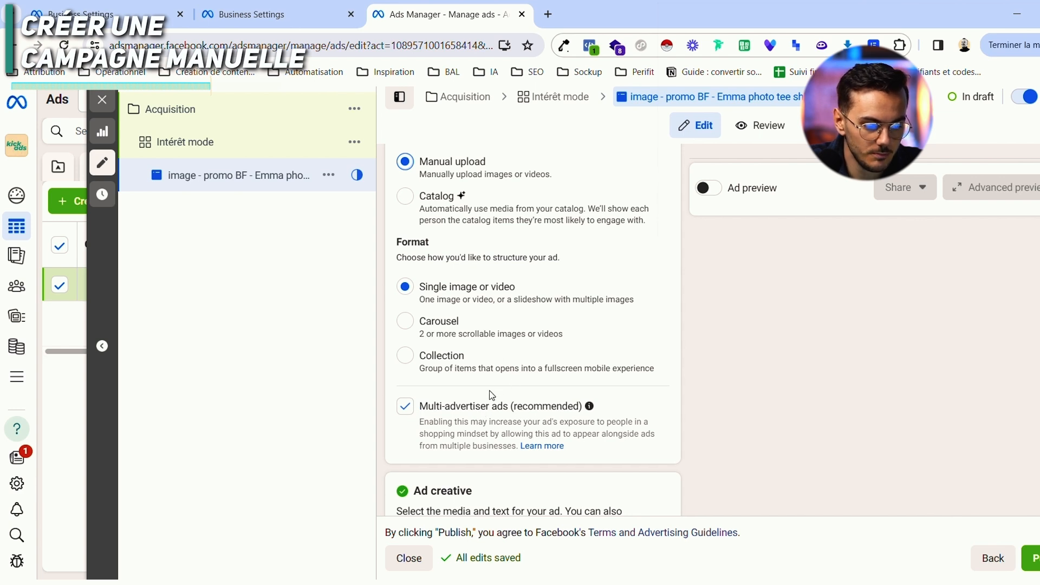
{"action": "left_click", "coordinate": [407, 410]}
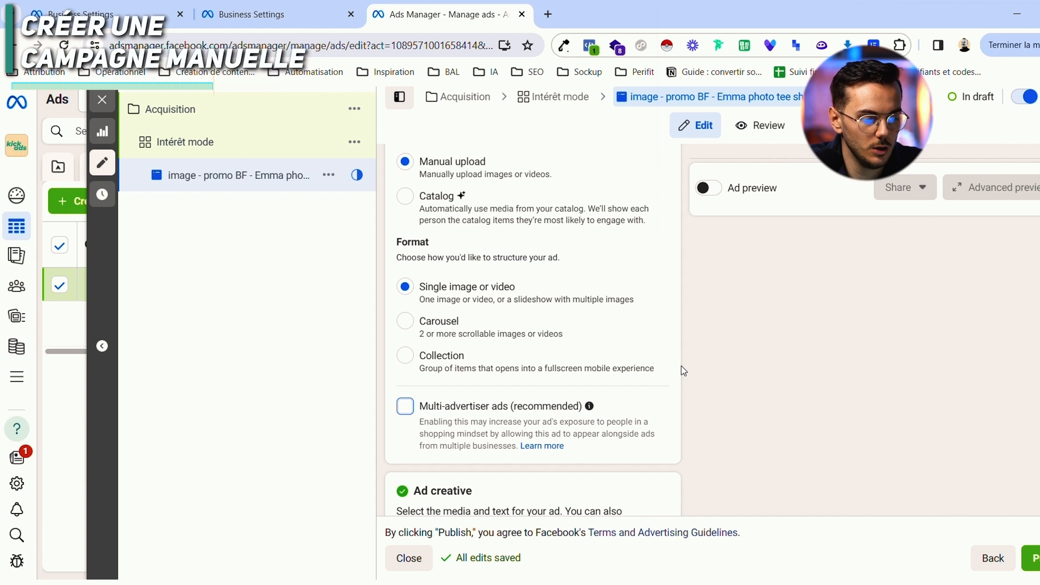
Step: Add the 1080 × 1350 "Ça t'a plu ?" account image as the ad's media and continue to cropping
{"action": "scroll", "coordinate": [681, 366], "scroll_direction": "down", "scroll_amount": 1}
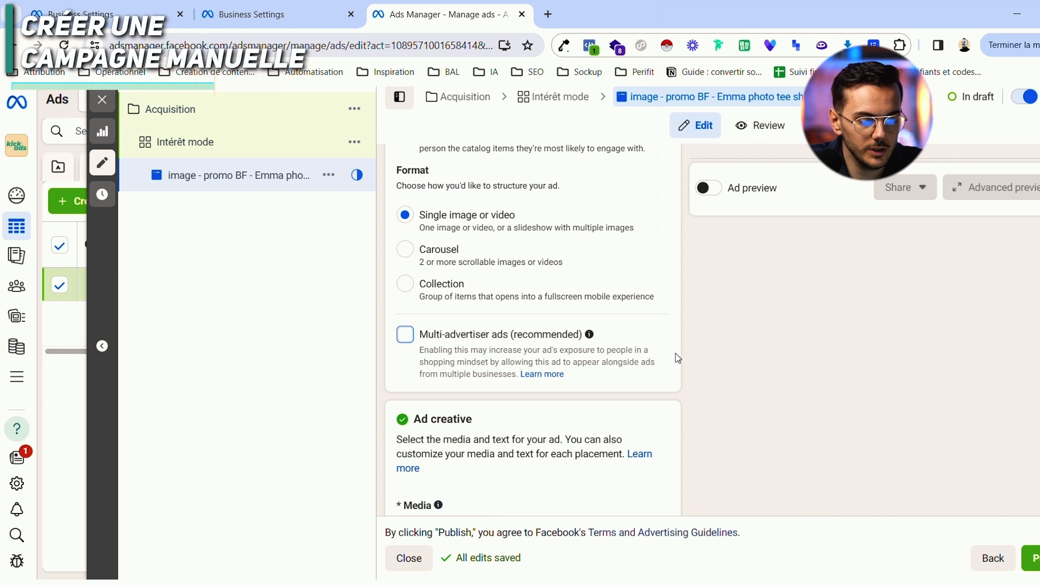
{"action": "scroll", "coordinate": [671, 358], "scroll_direction": "down", "scroll_amount": 3}
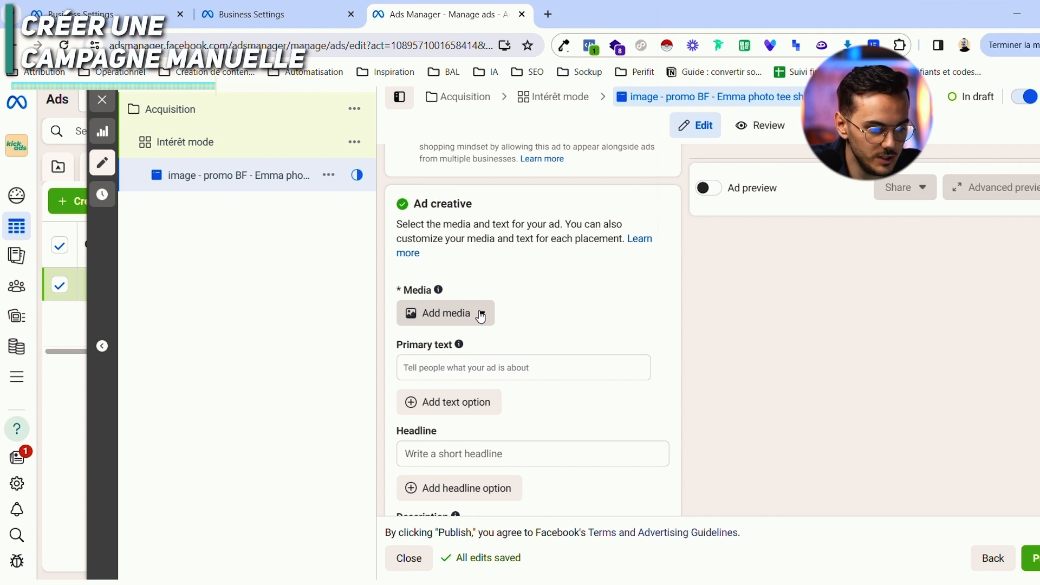
{"action": "scroll", "coordinate": [480, 349], "scroll_direction": "down", "scroll_amount": 3}
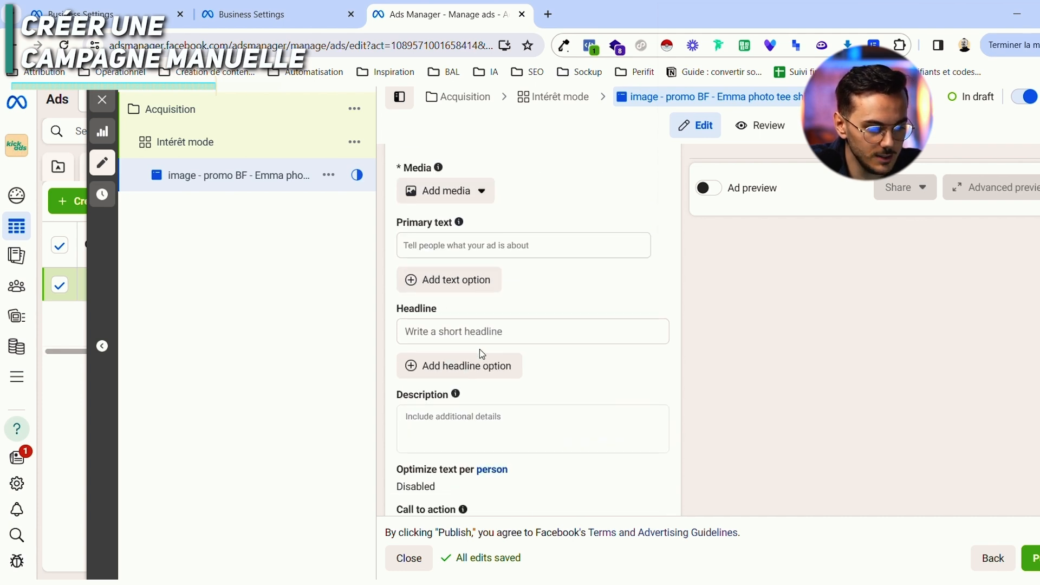
{"action": "scroll", "coordinate": [449, 423], "scroll_direction": "down", "scroll_amount": 1}
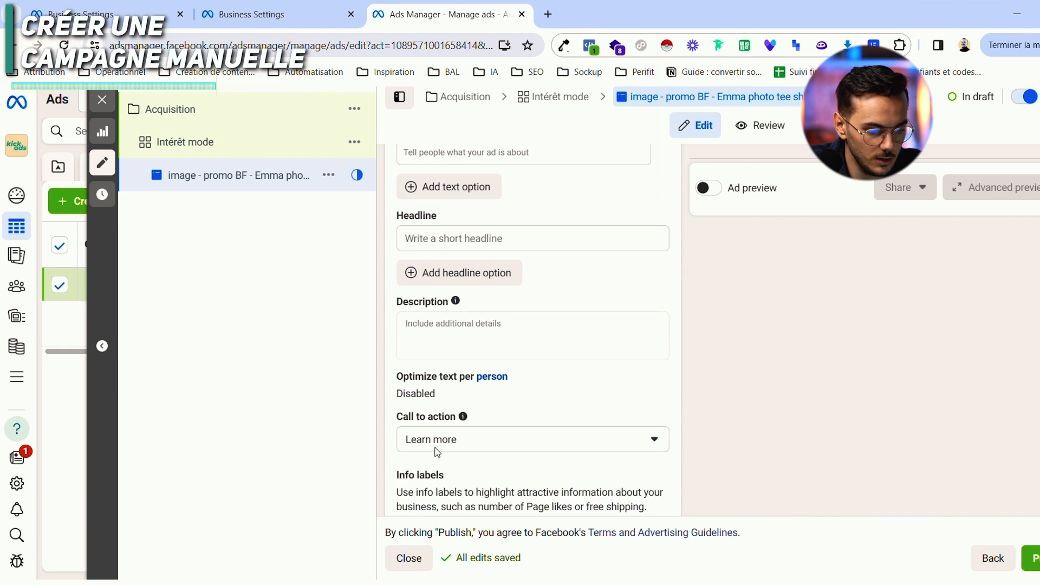
{"action": "scroll", "coordinate": [469, 422], "scroll_direction": "up", "scroll_amount": 4}
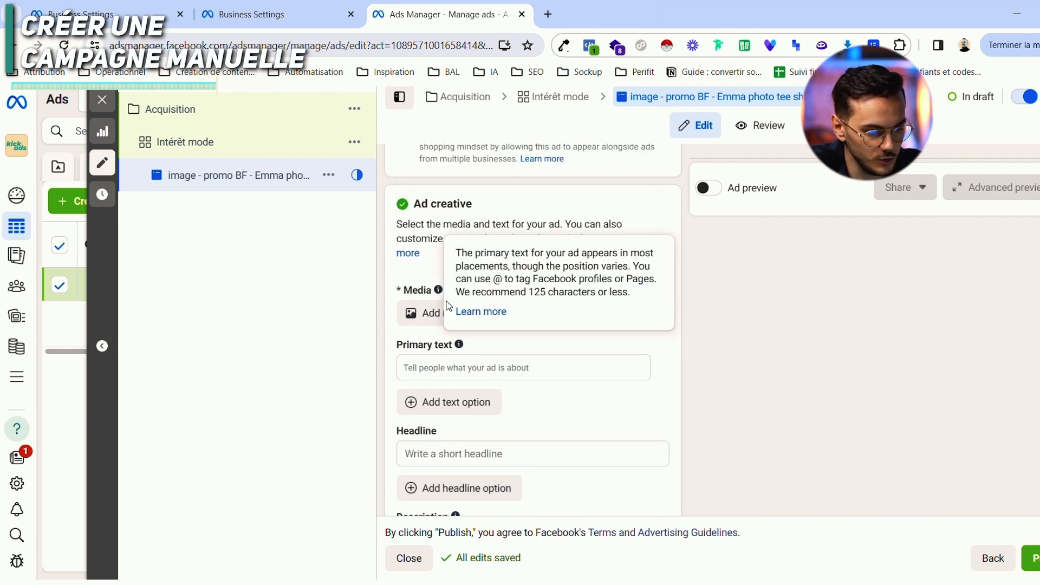
{"action": "left_click", "coordinate": [479, 315]}
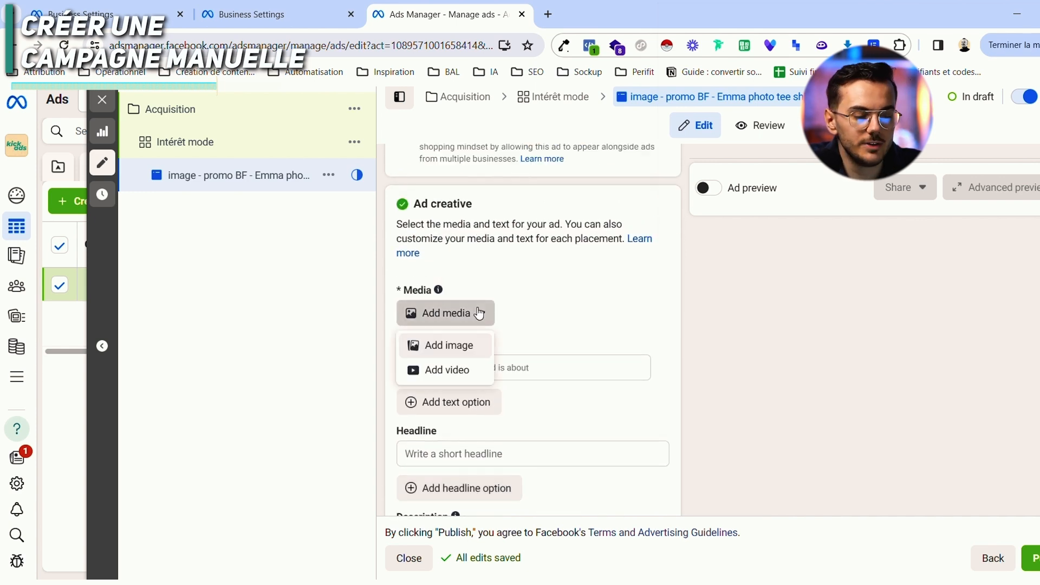
{"action": "left_click", "coordinate": [458, 344]}
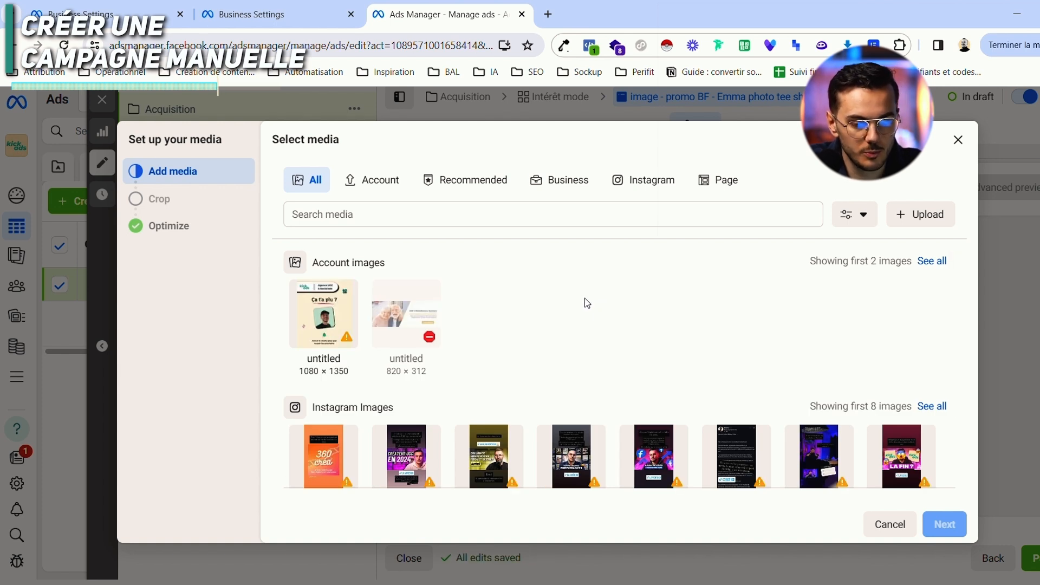
{"action": "left_click", "coordinate": [335, 326]}
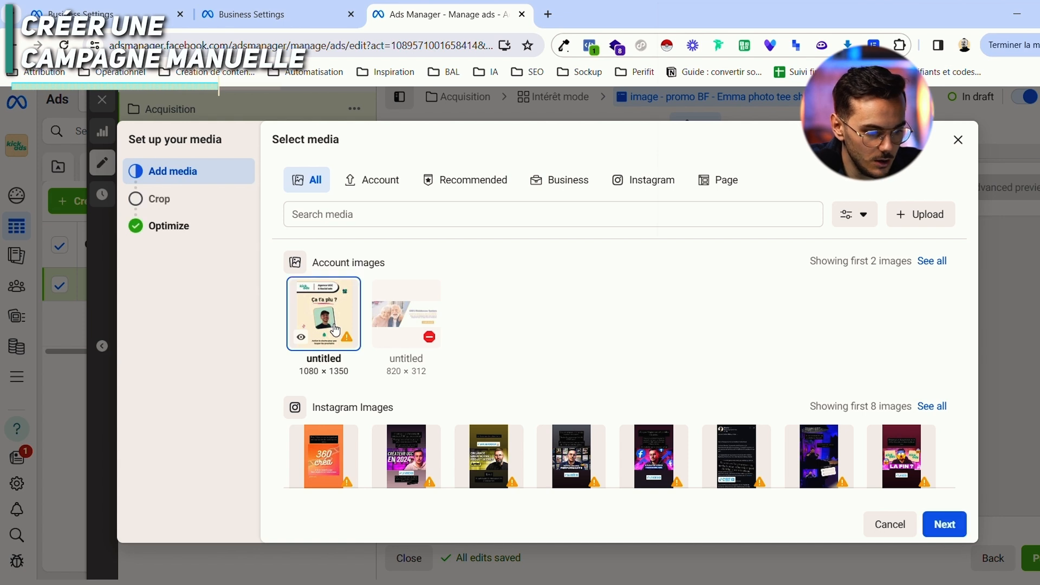
{"action": "left_click", "coordinate": [947, 530]}
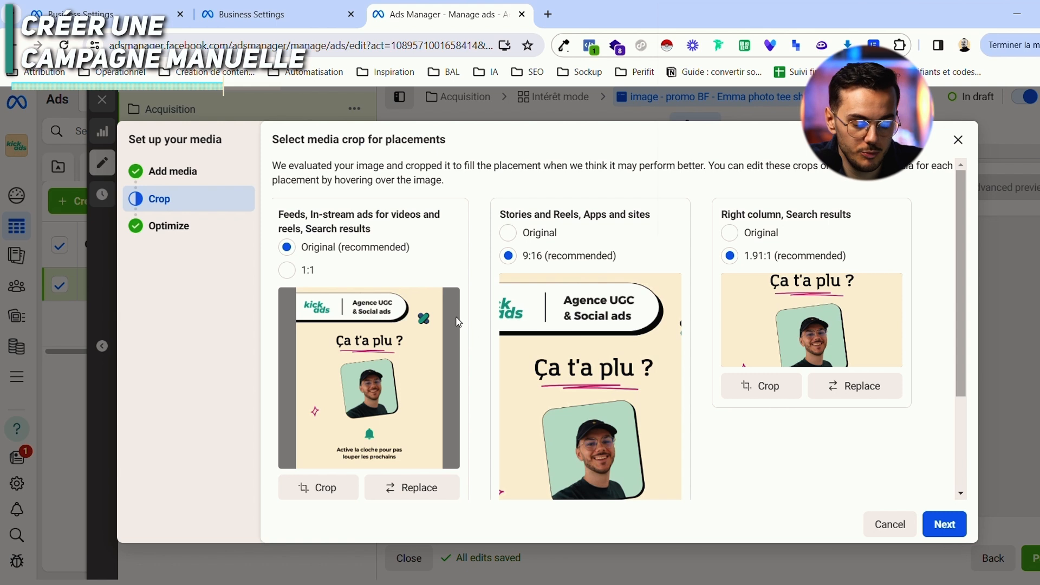
Step: Crop the image to 1:1 for feeds, in-stream ads and search results, and accept the crops for the other placements
{"action": "left_click", "coordinate": [291, 272]}
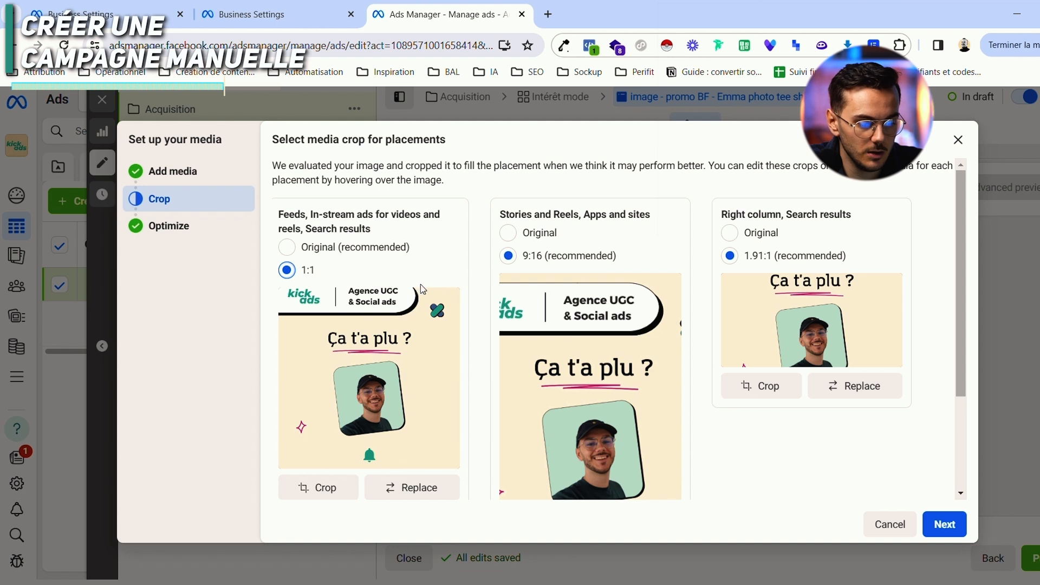
{"action": "scroll", "coordinate": [424, 334], "scroll_direction": "down", "scroll_amount": 1}
{"action": "scroll", "coordinate": [424, 334], "scroll_direction": "up", "scroll_amount": 1}
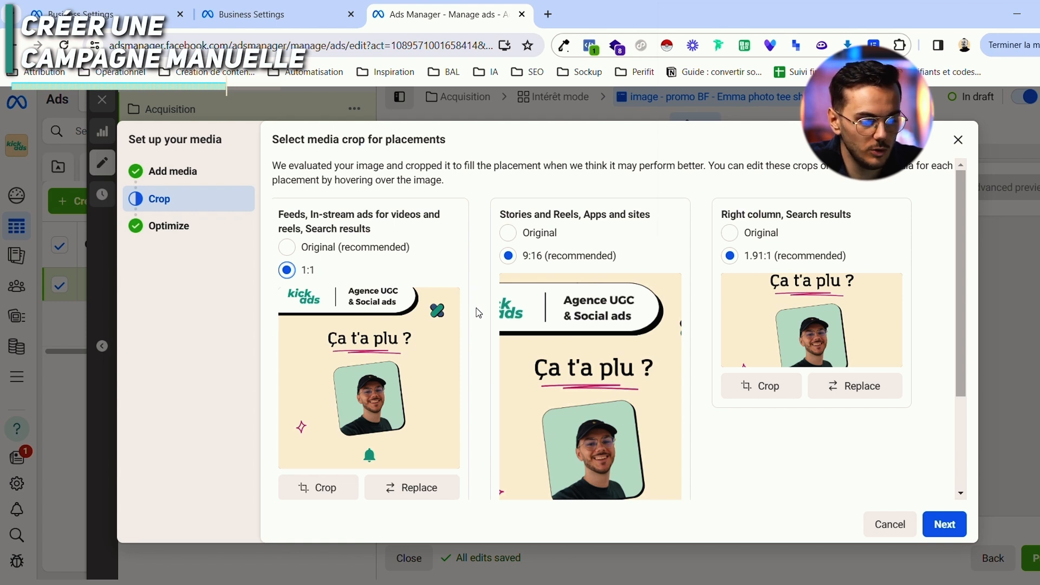
{"action": "scroll", "coordinate": [704, 395], "scroll_direction": "down", "scroll_amount": 1}
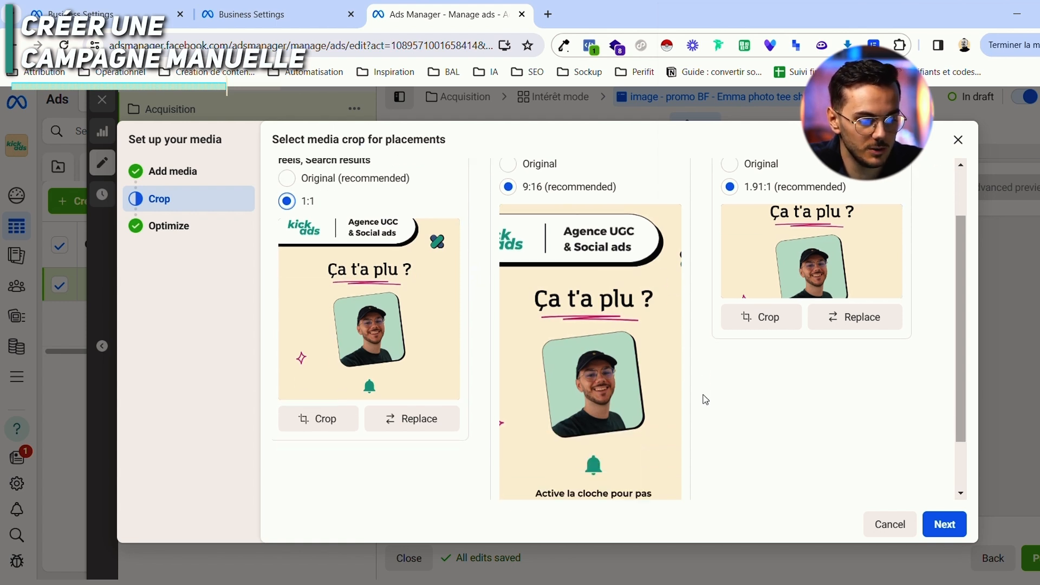
{"action": "scroll", "coordinate": [705, 400], "scroll_direction": "down", "scroll_amount": 1}
{"action": "scroll", "coordinate": [705, 400], "scroll_direction": "up", "scroll_amount": 2}
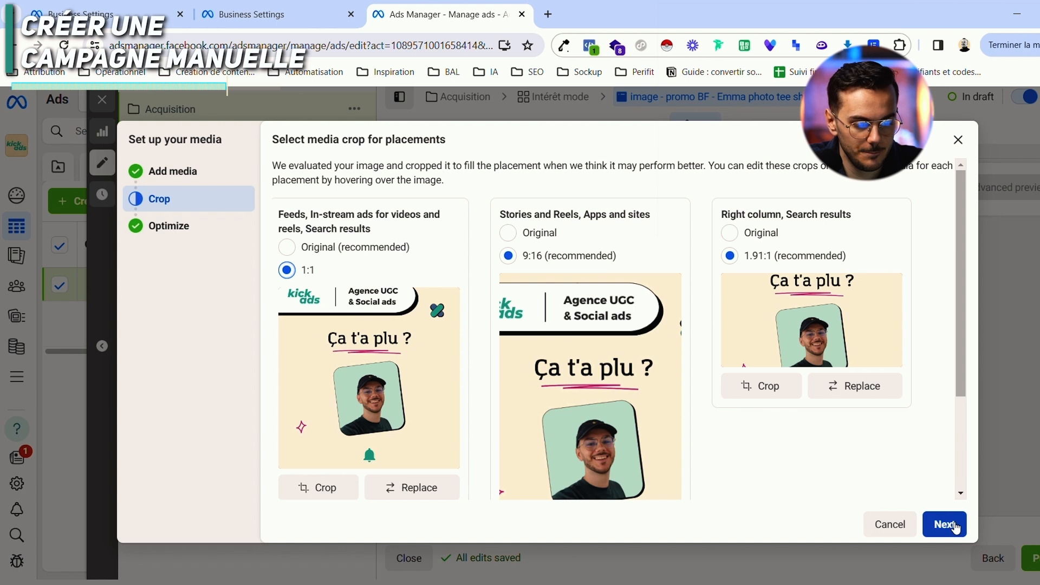
{"action": "left_click", "coordinate": [956, 526]}
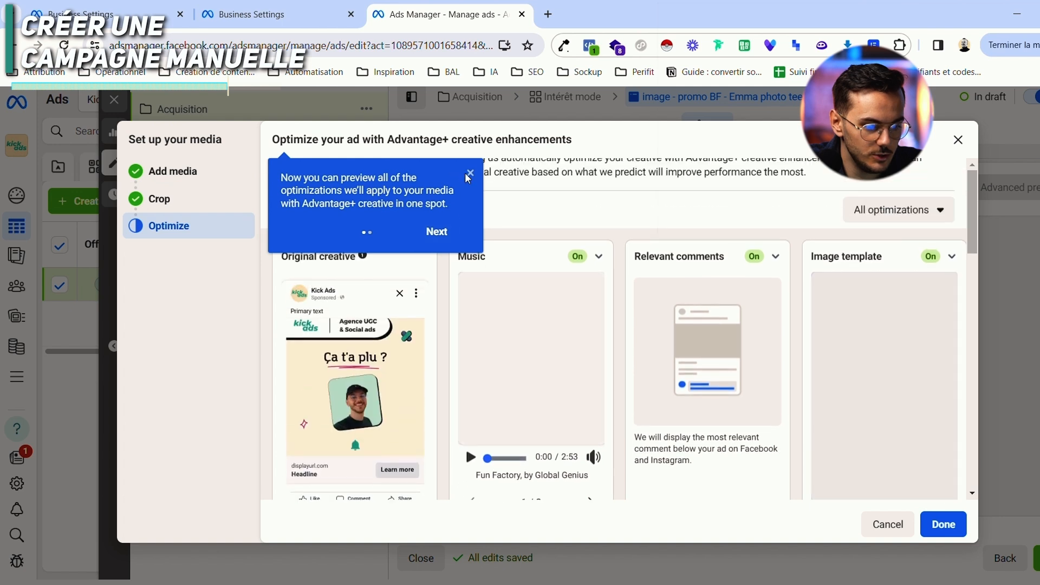
Step: Turn off all Advantage+ creative optimizations for the image and finish the media setup
{"action": "left_click", "coordinate": [470, 173]}
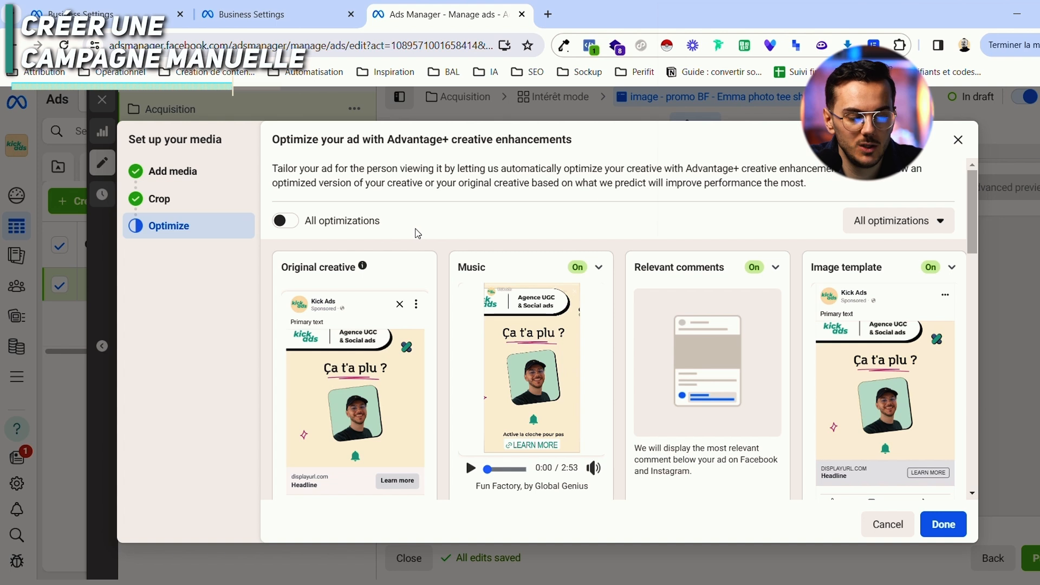
{"action": "left_click", "coordinate": [290, 224]}
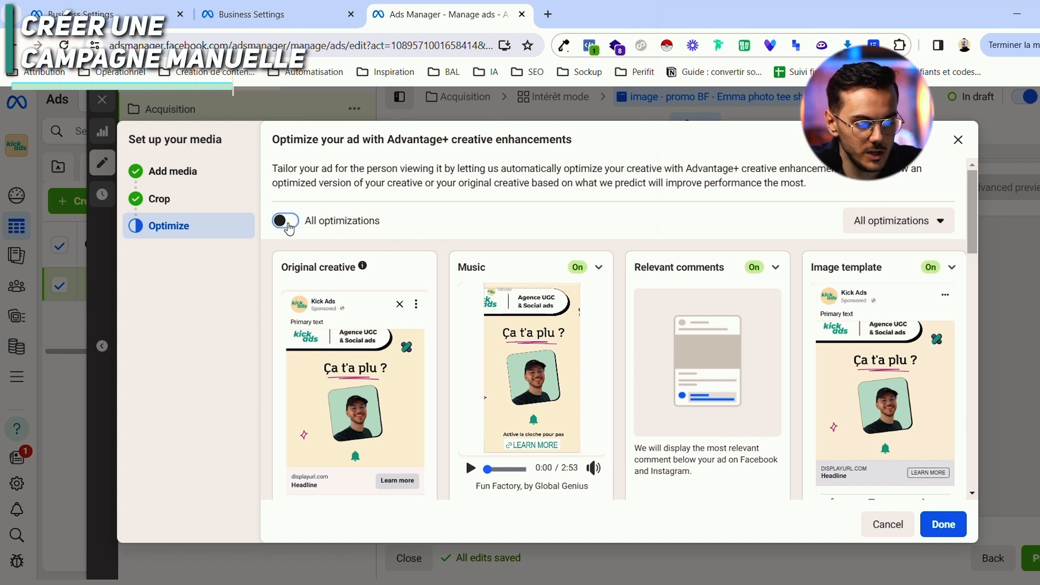
{"action": "left_click", "coordinate": [290, 222]}
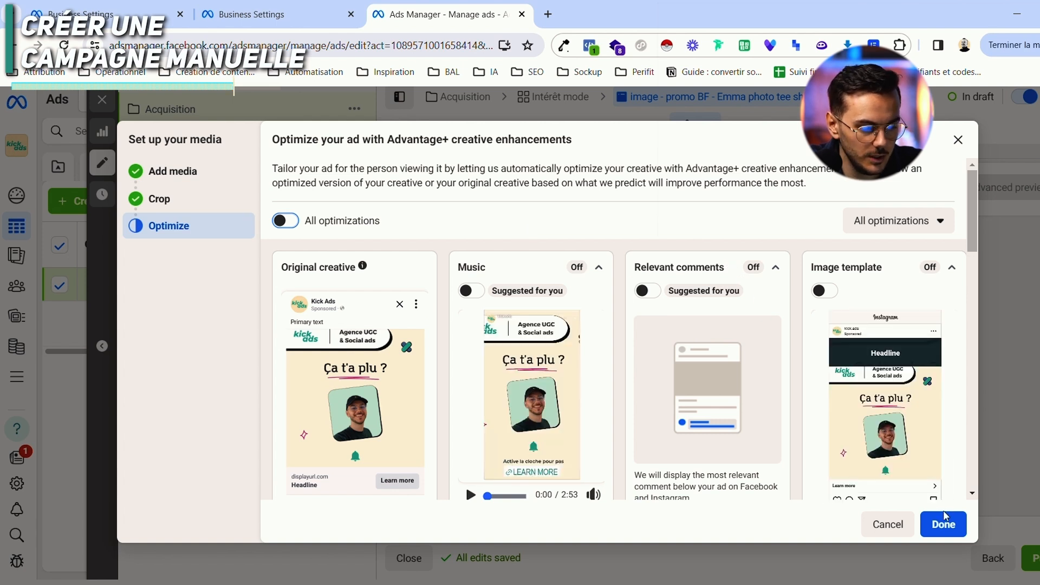
{"action": "left_click", "coordinate": [947, 525]}
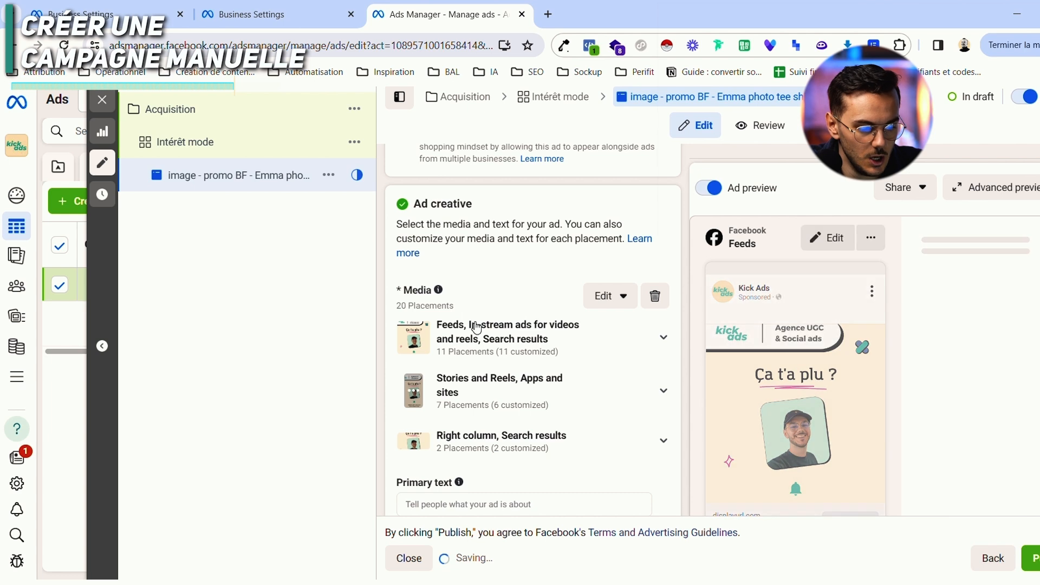
Step: Enter "Nos supers tee shirts sont fabriqués en France et très jolis" as the ad's primary text
{"action": "scroll", "coordinate": [480, 329], "scroll_direction": "down", "scroll_amount": 4}
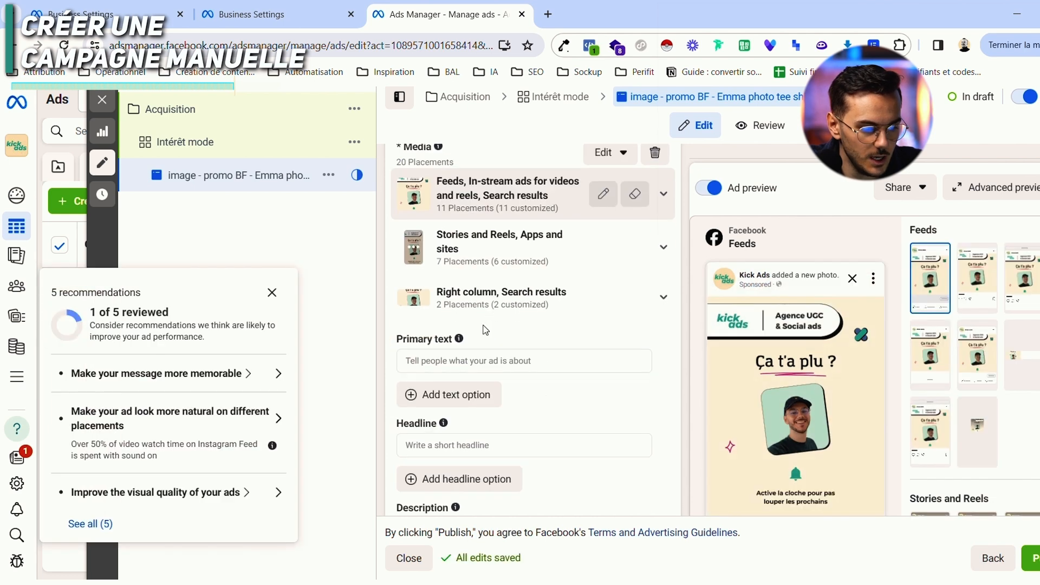
{"action": "left_click", "coordinate": [443, 291]}
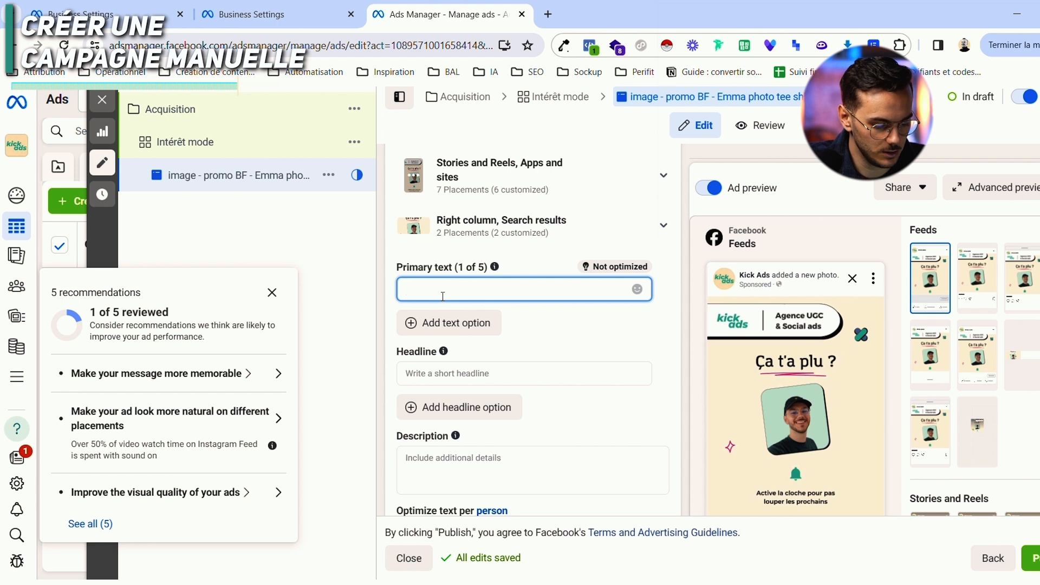
{"action": "type", "text": "Nos super"}
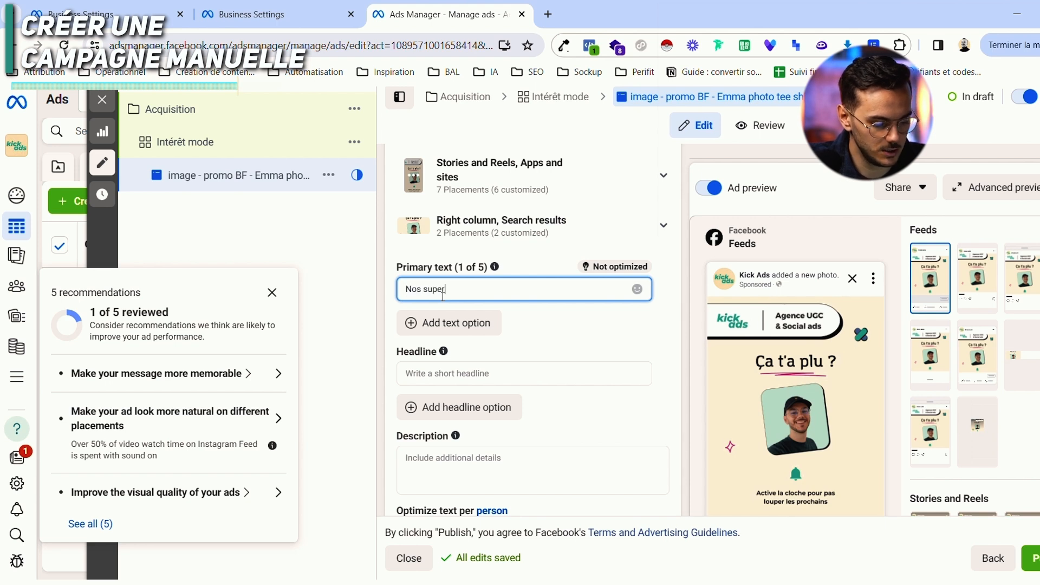
{"action": "type", "text": " tee shirt"}
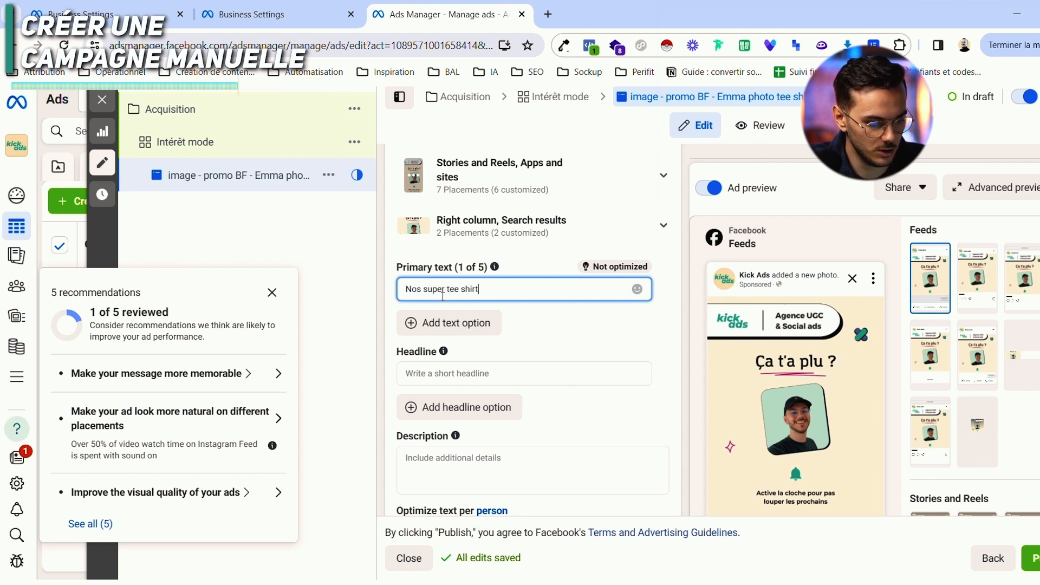
{"action": "type", "text": "s sont fab"}
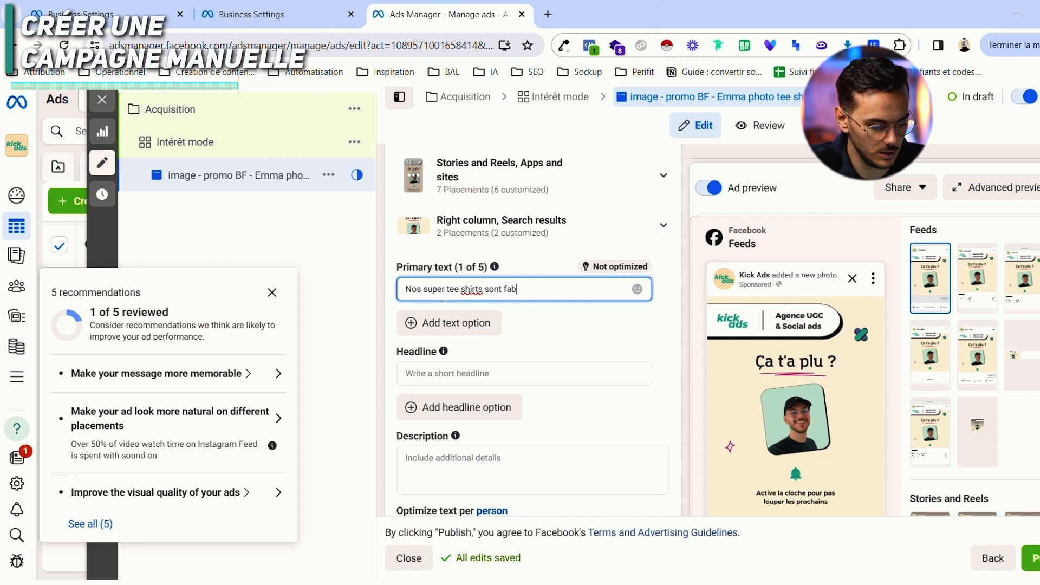
{"action": "type", "text": "riqués en "}
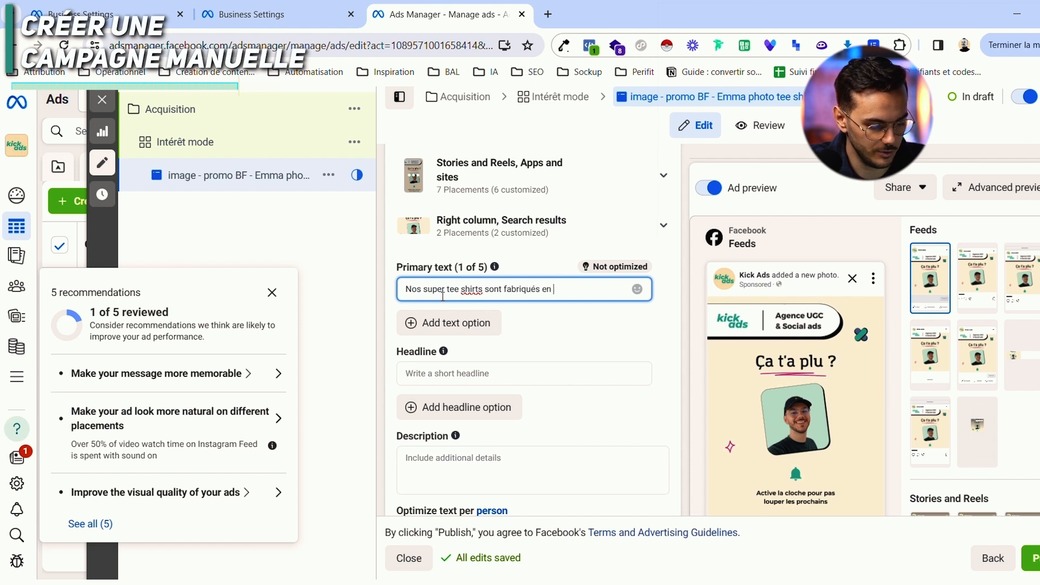
{"action": "type", "text": "France et"}
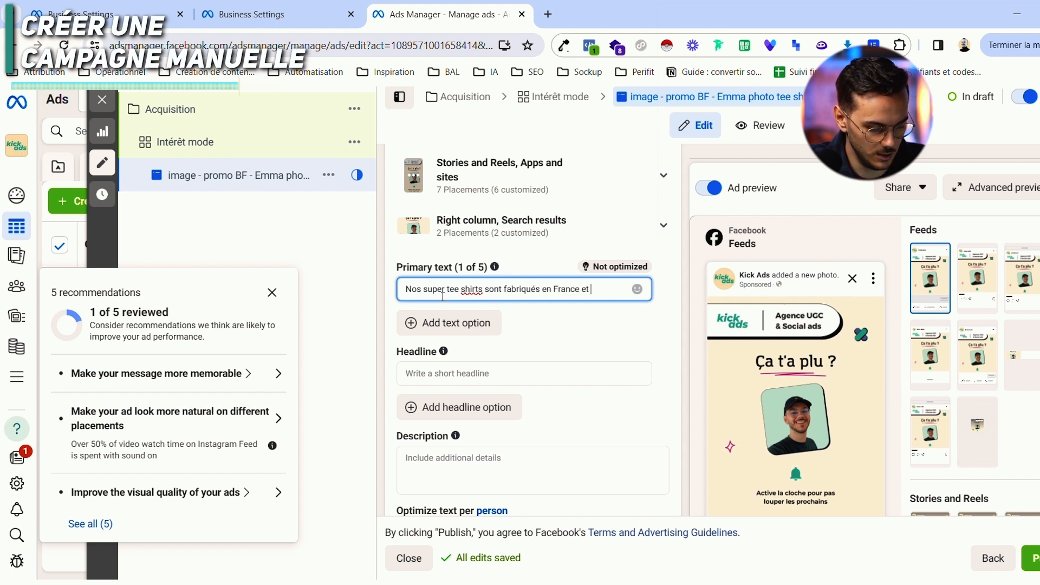
{"action": "type", "text": " t"}
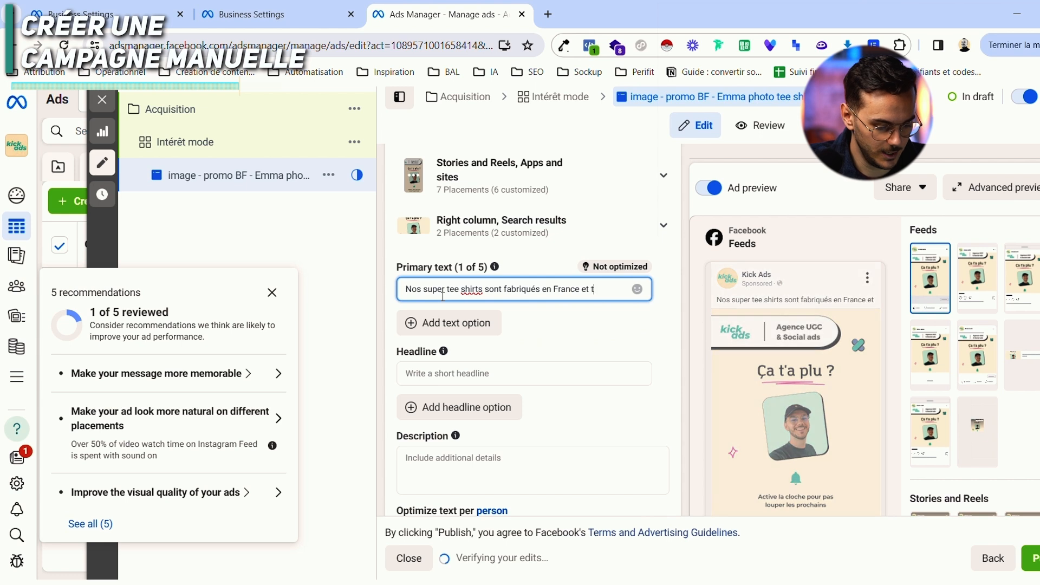
{"action": "type", "text": "rès jolis"}
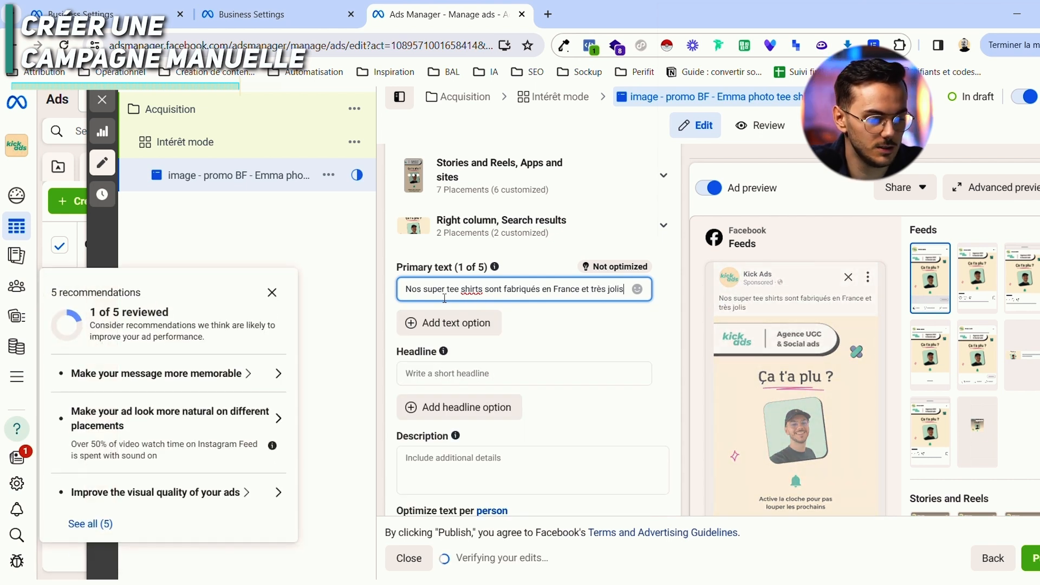
{"action": "left_click", "coordinate": [446, 290]}
{"action": "type", "text": "s"}
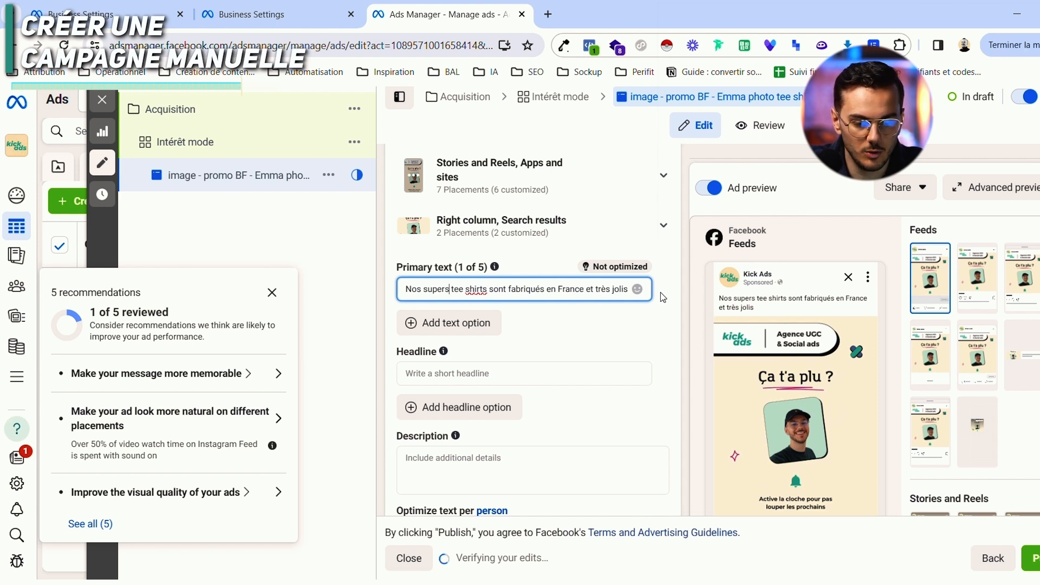
Step: Preview how the ad and its primary text appear in the Instagram feed, Instagram Stories and Facebook Feed placements
{"action": "scroll", "coordinate": [658, 297], "scroll_direction": "down", "scroll_amount": 1}
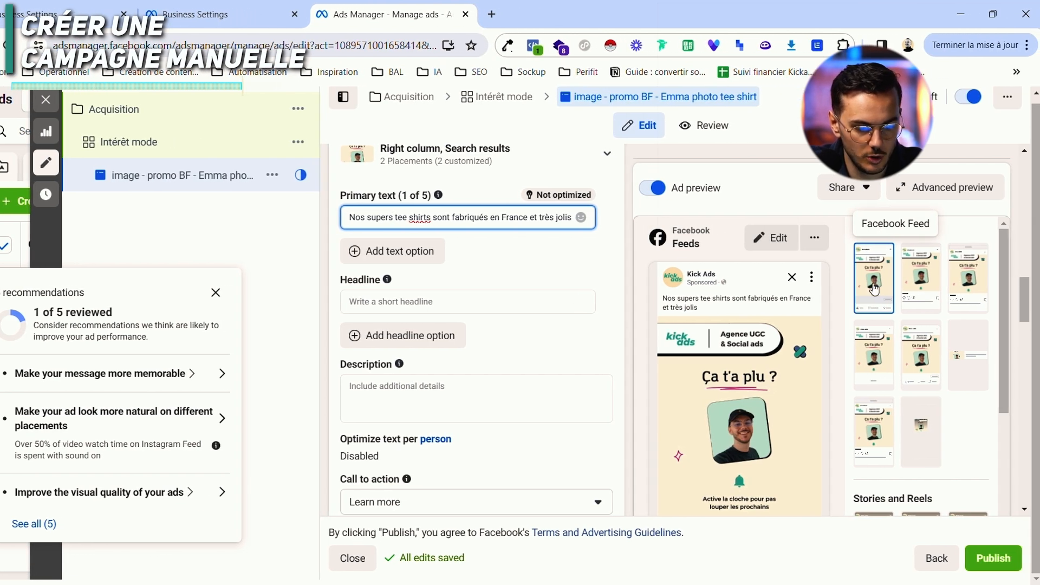
{"action": "left_click", "coordinate": [930, 277]}
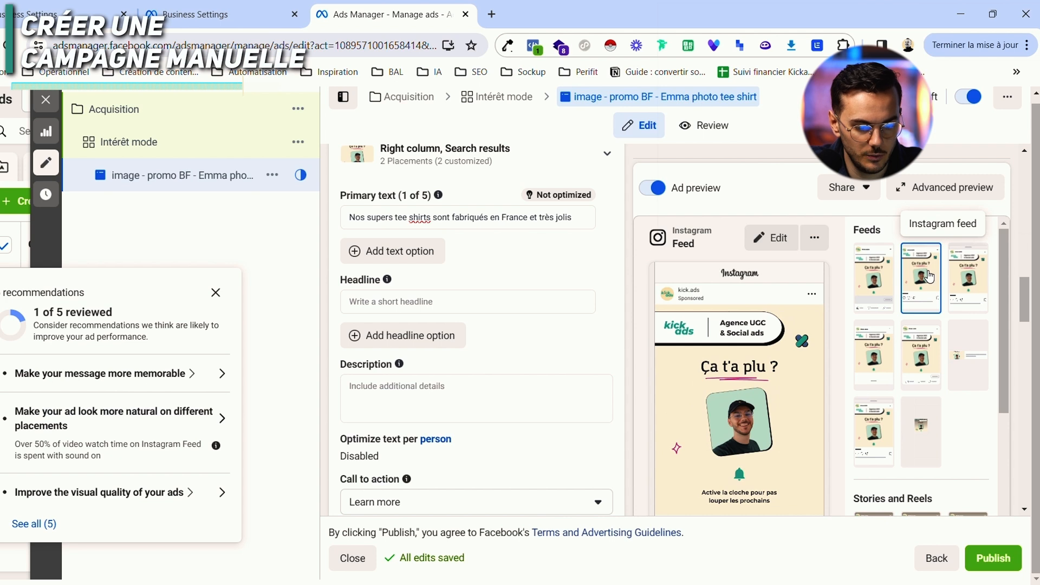
{"action": "scroll", "coordinate": [785, 426], "scroll_direction": "down", "scroll_amount": 15}
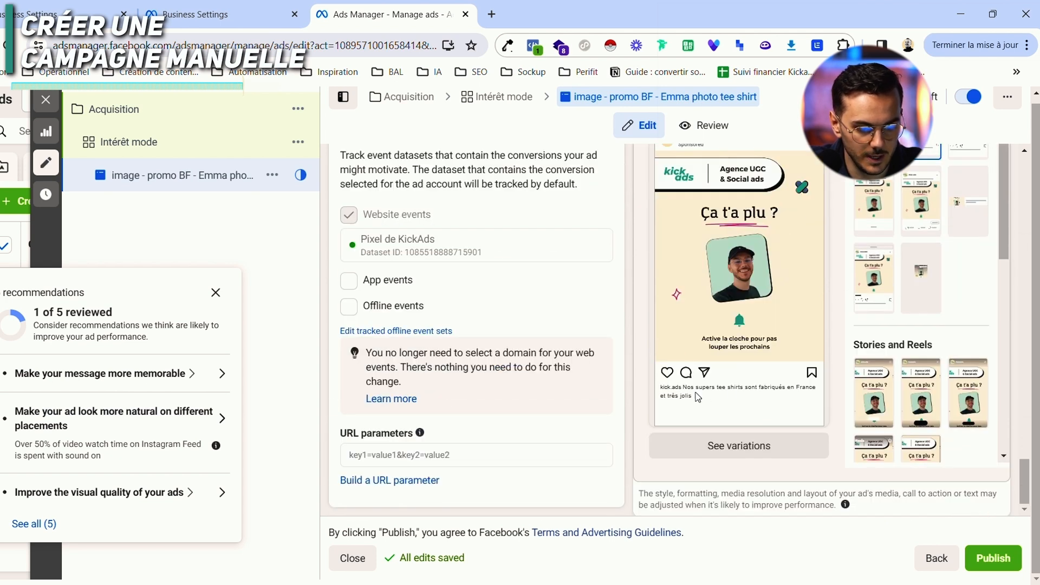
{"action": "scroll", "coordinate": [766, 366], "scroll_direction": "up", "scroll_amount": 3}
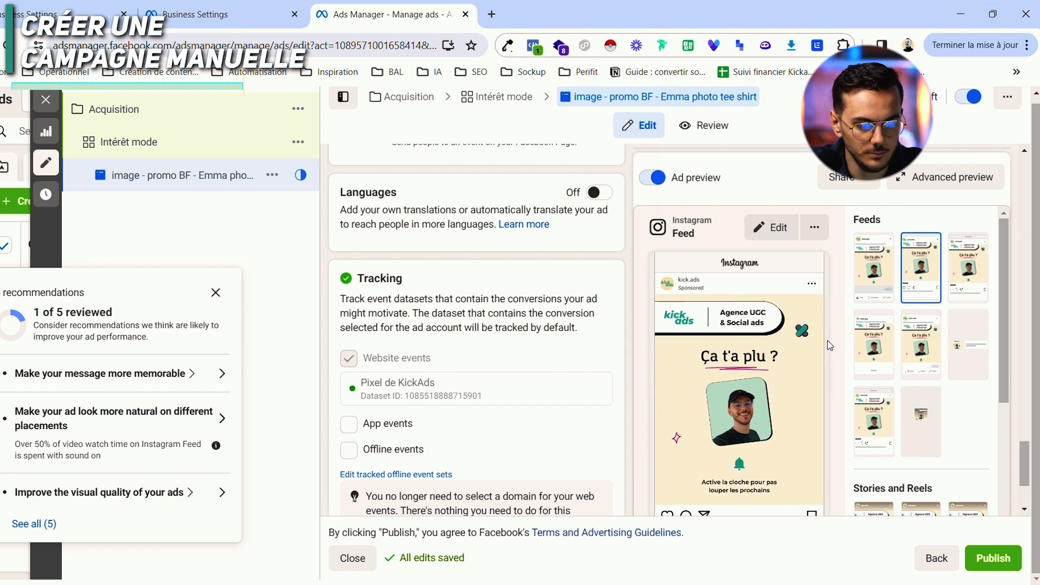
{"action": "scroll", "coordinate": [842, 334], "scroll_direction": "up", "scroll_amount": 6}
{"action": "scroll", "coordinate": [624, 346], "scroll_direction": "up", "scroll_amount": 12}
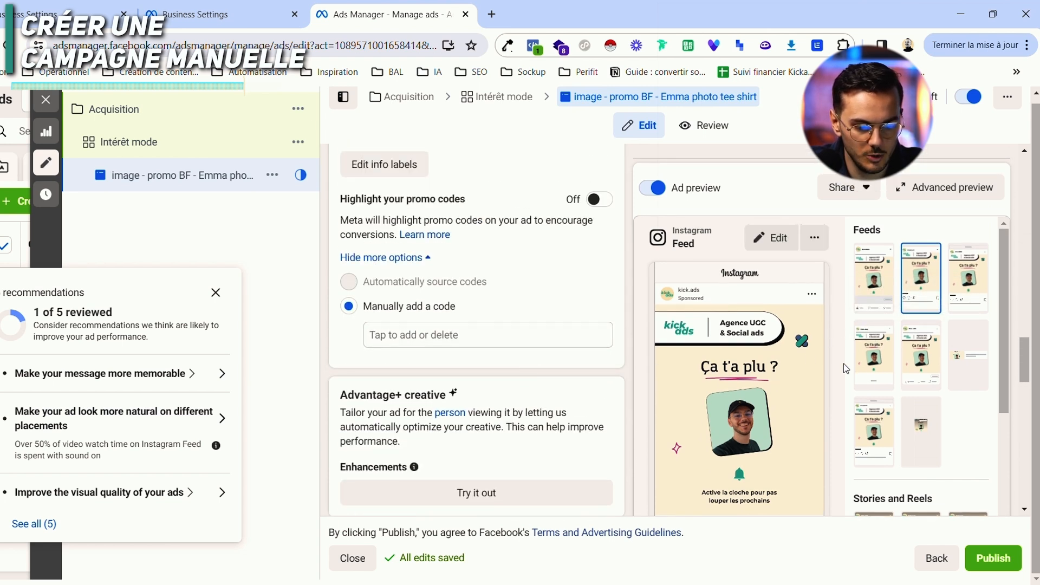
{"action": "scroll", "coordinate": [897, 382], "scroll_direction": "down", "scroll_amount": 2}
{"action": "scroll", "coordinate": [899, 383], "scroll_direction": "down", "scroll_amount": 3}
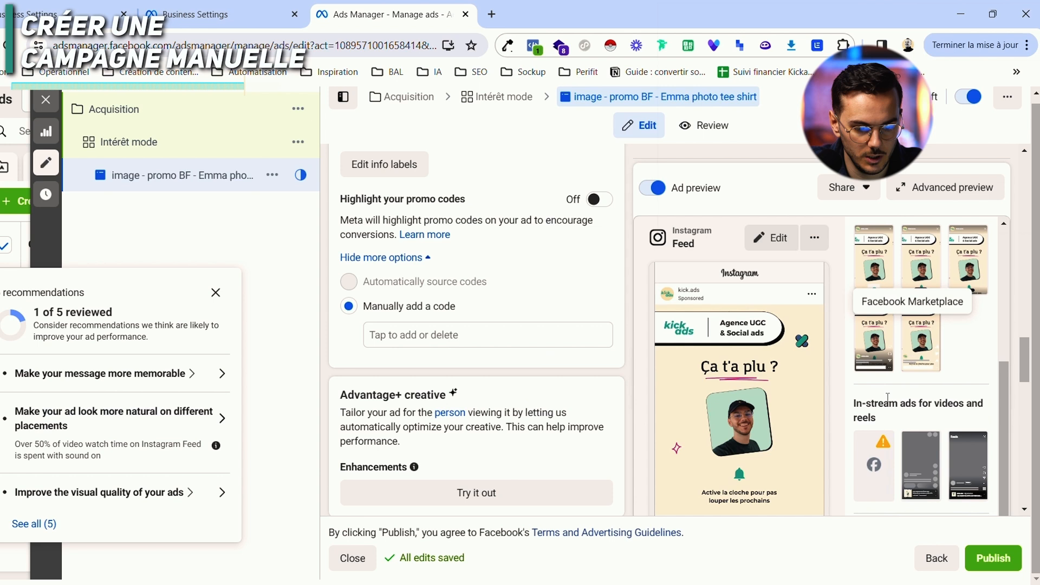
{"action": "left_click", "coordinate": [885, 263]}
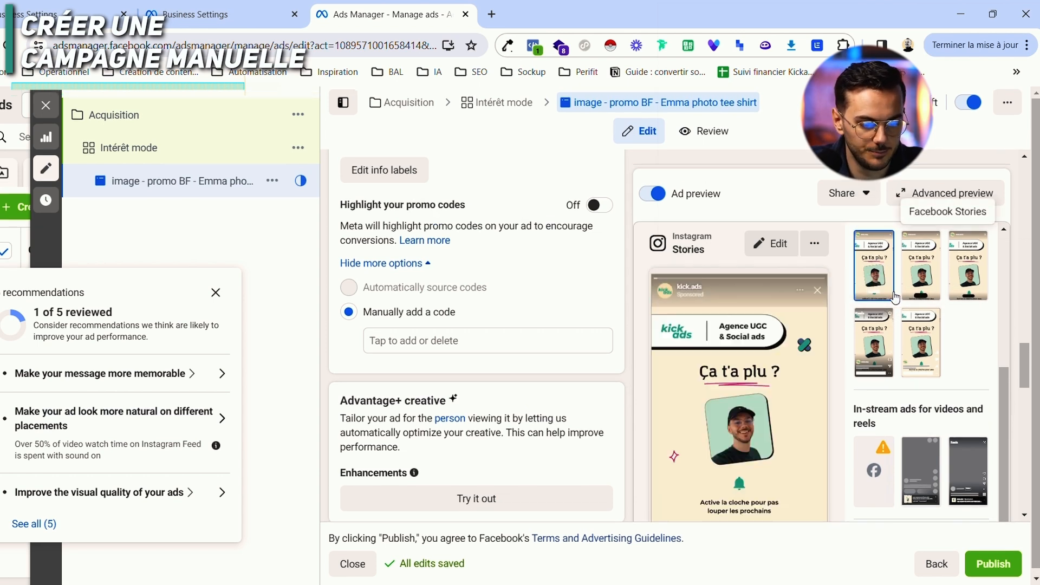
{"action": "scroll", "coordinate": [875, 314], "scroll_direction": "up", "scroll_amount": 5}
{"action": "left_click", "coordinate": [871, 310]}
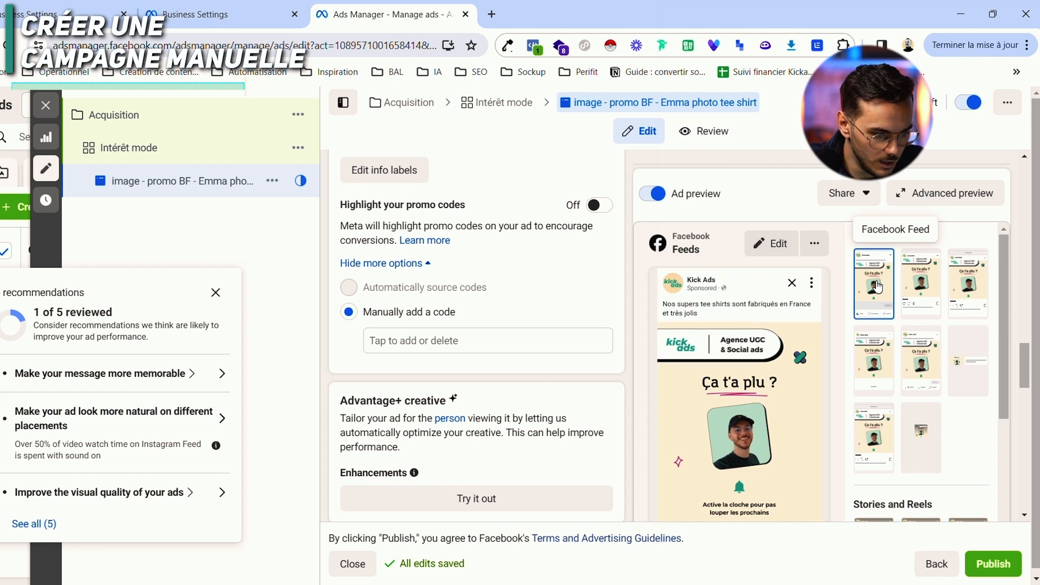
{"action": "scroll", "coordinate": [439, 306], "scroll_direction": "up", "scroll_amount": 3}
{"action": "scroll", "coordinate": [443, 309], "scroll_direction": "up", "scroll_amount": 10}
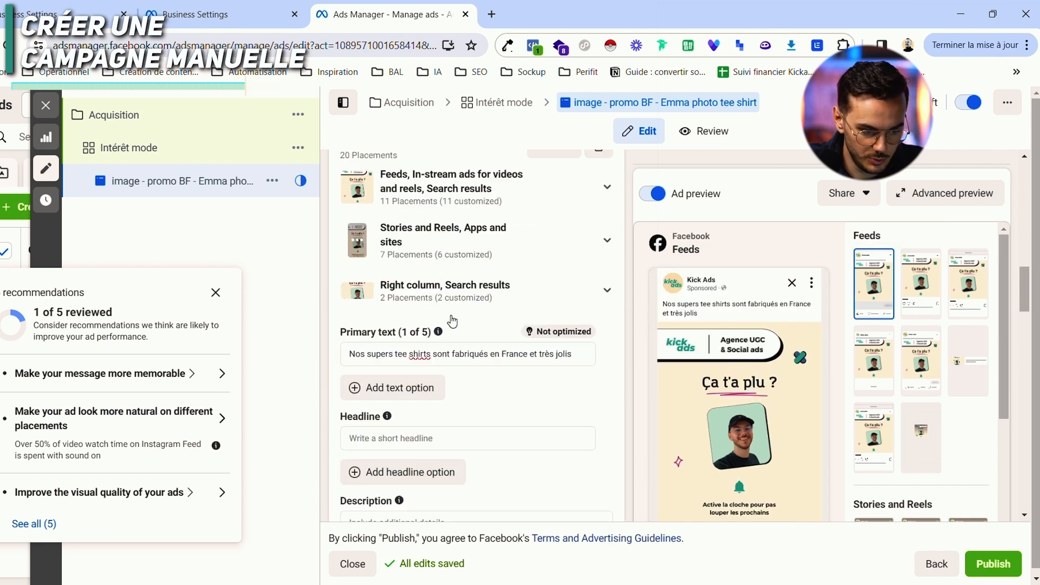
{"action": "scroll", "coordinate": [454, 324], "scroll_direction": "down", "scroll_amount": 4}
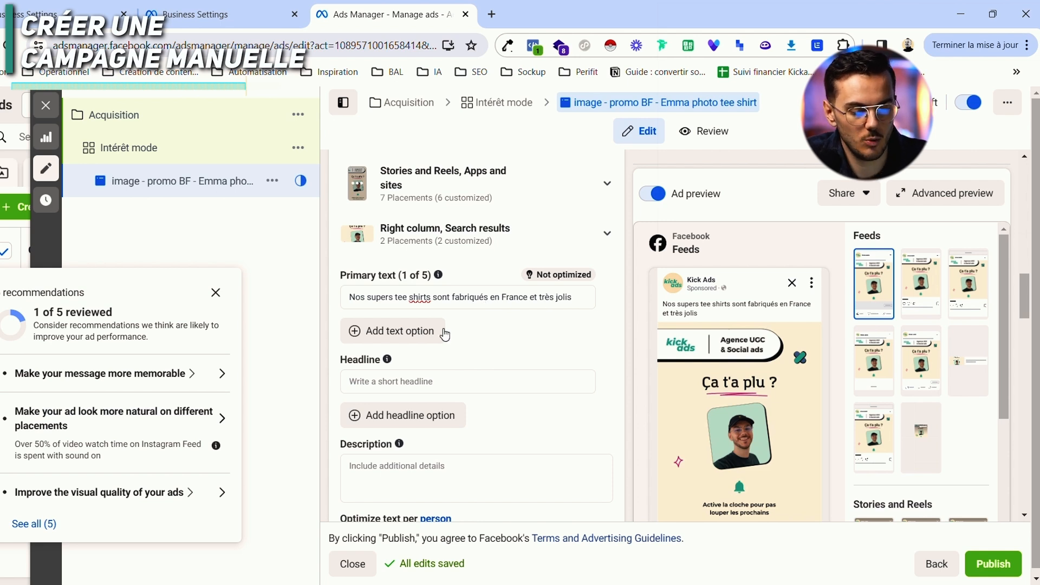
{"action": "left_click", "coordinate": [394, 332]}
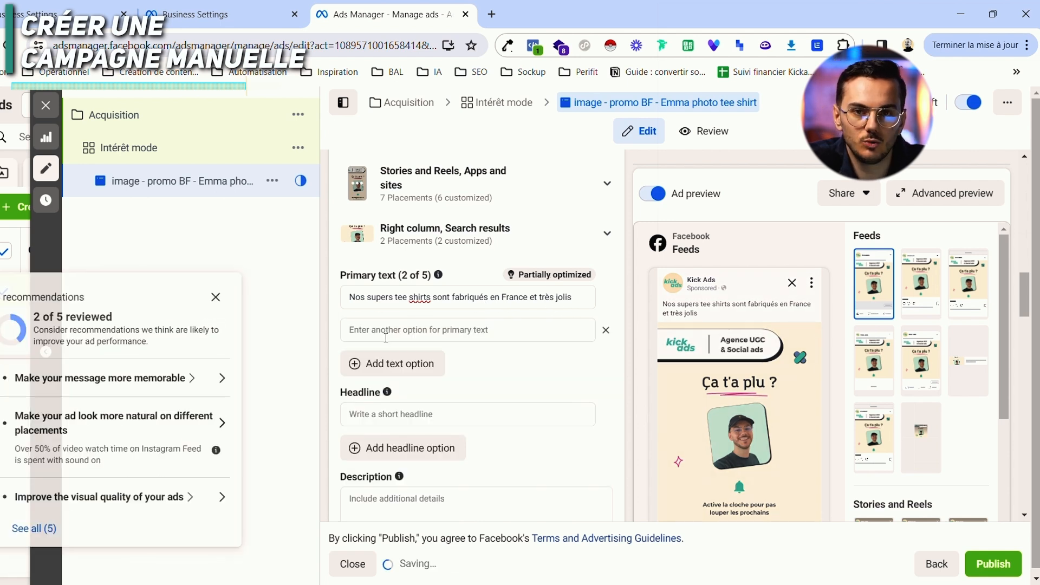
{"action": "left_click", "coordinate": [215, 293]}
{"action": "left_click", "coordinate": [389, 333]}
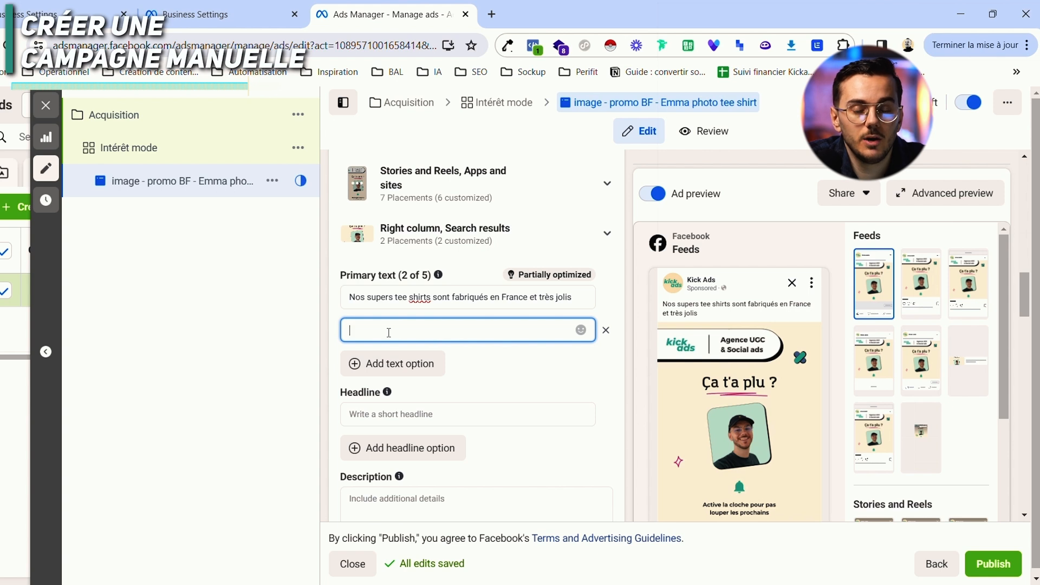
{"action": "left_click", "coordinate": [607, 333]}
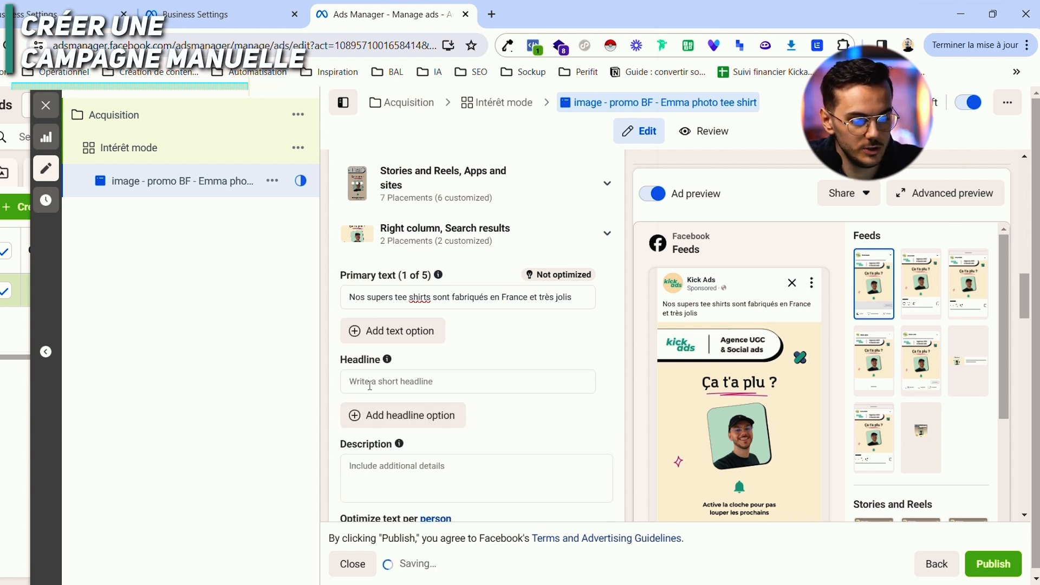
Step: Enter "Tee shirts pour femme coton bio" as the ad's headline
{"action": "left_click", "coordinate": [371, 385]}
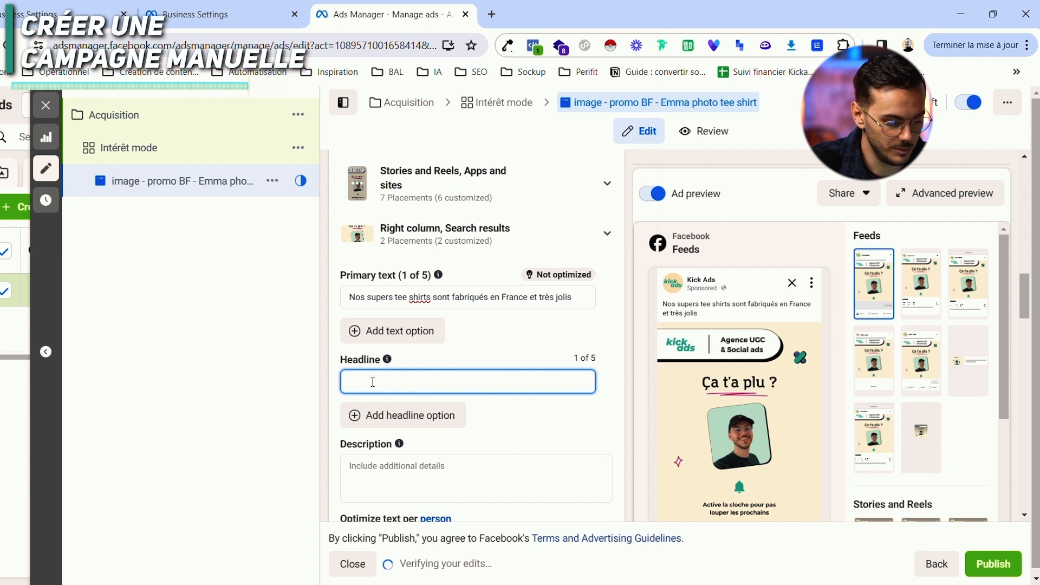
{"action": "type", "text": "Tee shirts pour femme"}
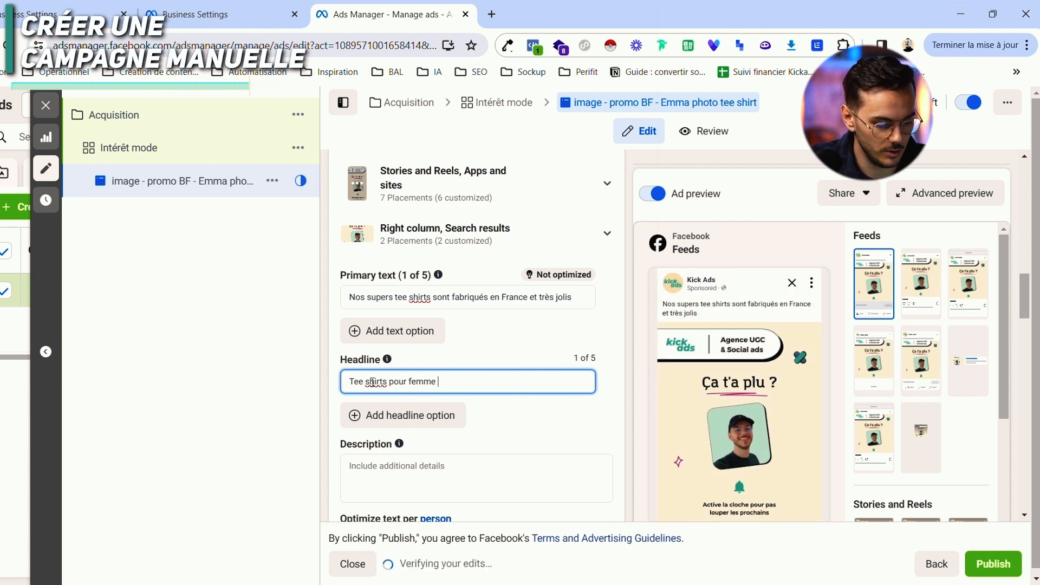
{"action": "type", "text": " conton"}
{"action": "key", "text": "BackSpace"}
{"action": "key", "text": "BackSpace"}
{"action": "key", "text": "BackSpace"}
{"action": "key", "text": "BackSpace"}
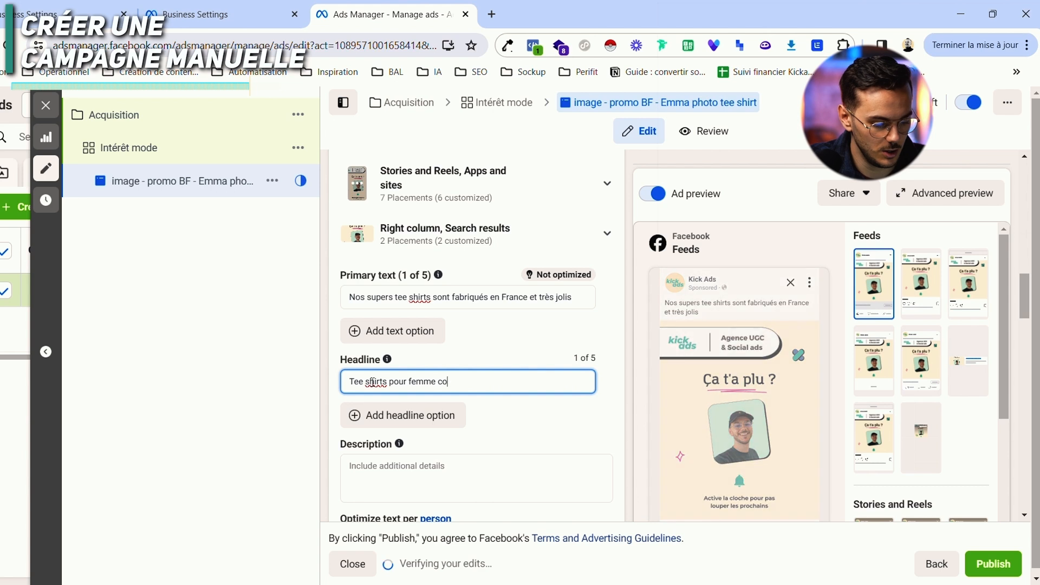
{"action": "type", "text": "ton bio"}
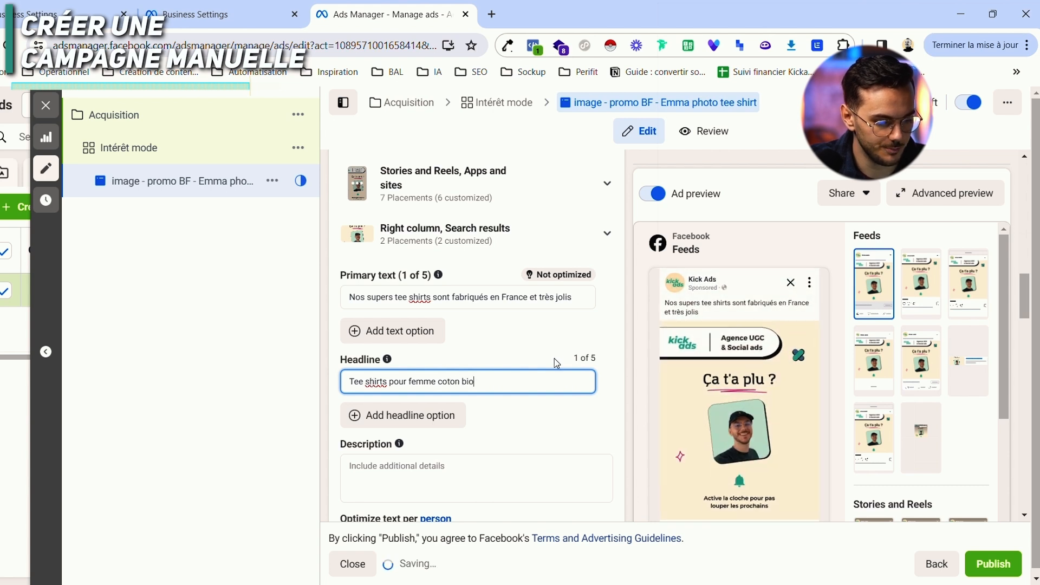
Step: Check the ad's appearance across all placements in the advanced preview, including the feed and story versions, and close it
{"action": "scroll", "coordinate": [438, 357], "scroll_direction": "down", "scroll_amount": 1}
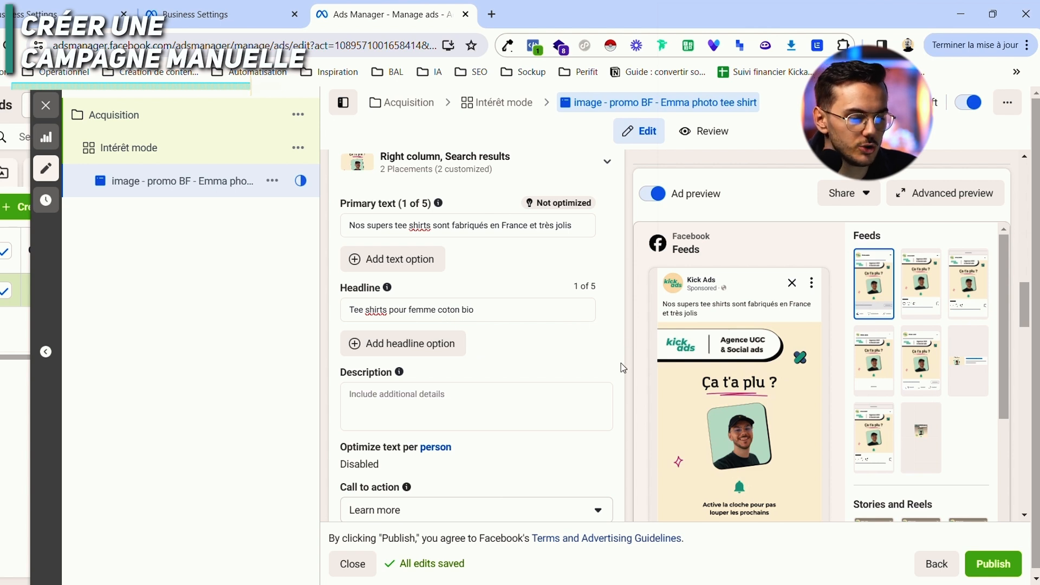
{"action": "scroll", "coordinate": [621, 368], "scroll_direction": "down", "scroll_amount": 10}
{"action": "scroll", "coordinate": [644, 356], "scroll_direction": "down", "scroll_amount": 15}
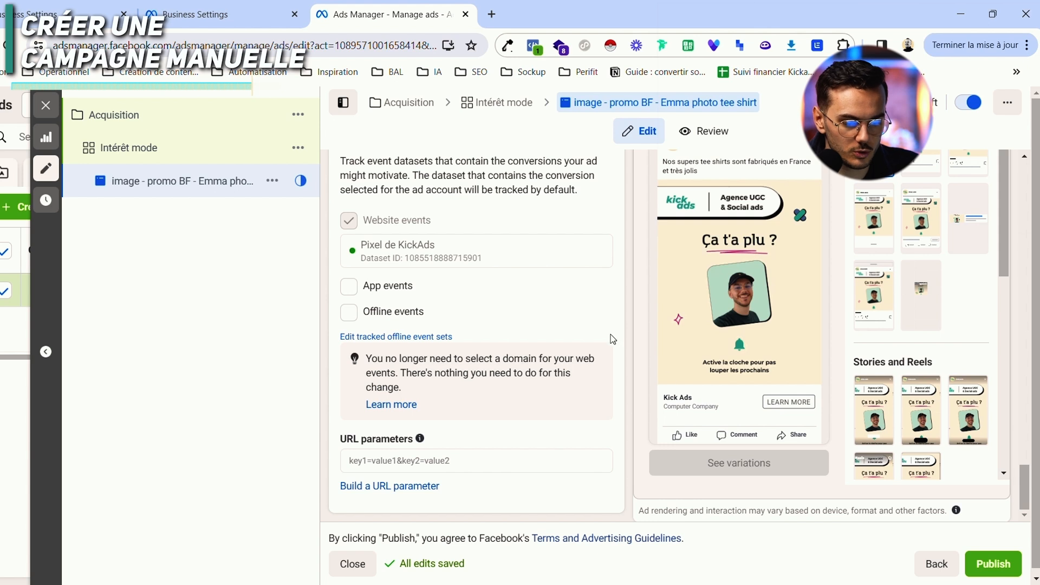
{"action": "scroll", "coordinate": [639, 354], "scroll_direction": "up", "scroll_amount": 15}
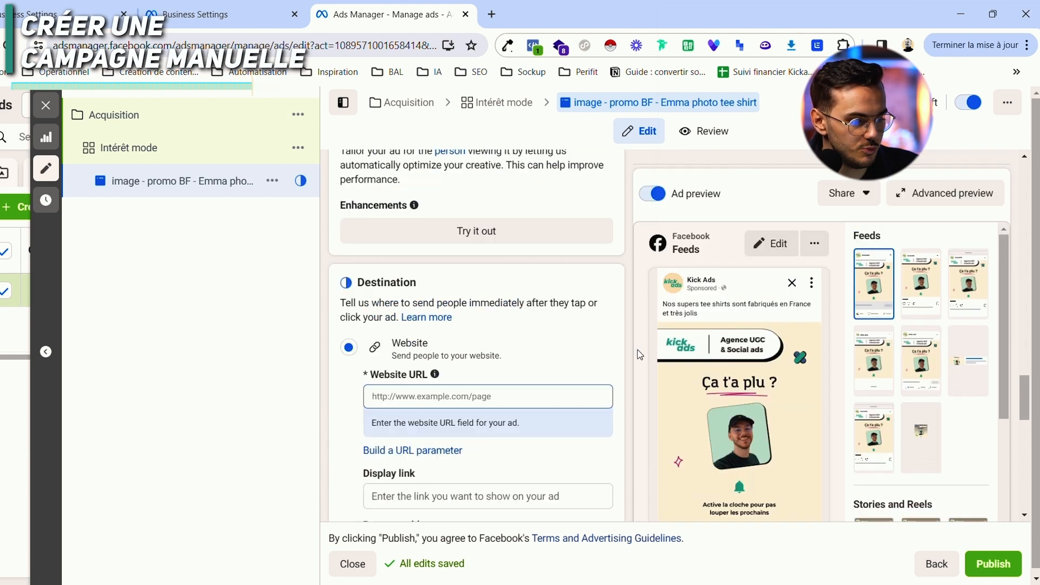
{"action": "left_click", "coordinate": [947, 197]}
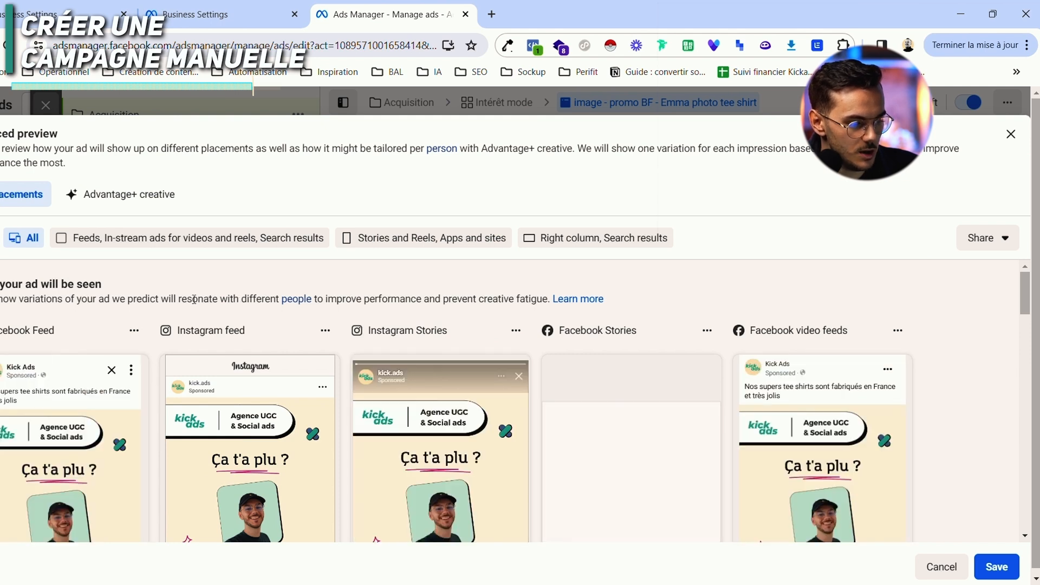
{"action": "scroll", "coordinate": [336, 312], "scroll_direction": "down", "scroll_amount": 4}
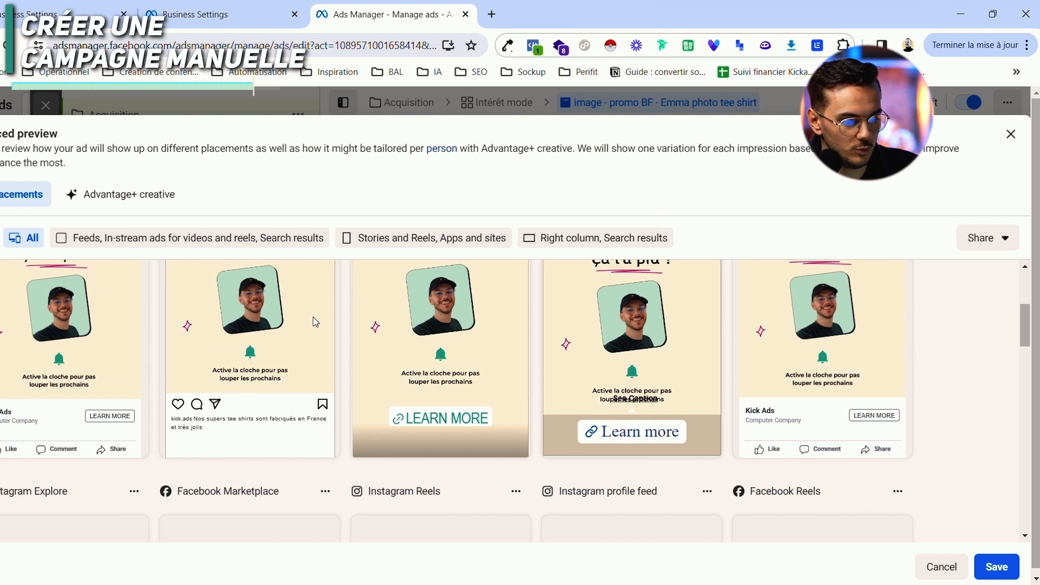
{"action": "key", "text": "Escape"}
Step: Set the ad's call to action to Shop now
{"action": "scroll", "coordinate": [428, 325], "scroll_direction": "up", "scroll_amount": 3}
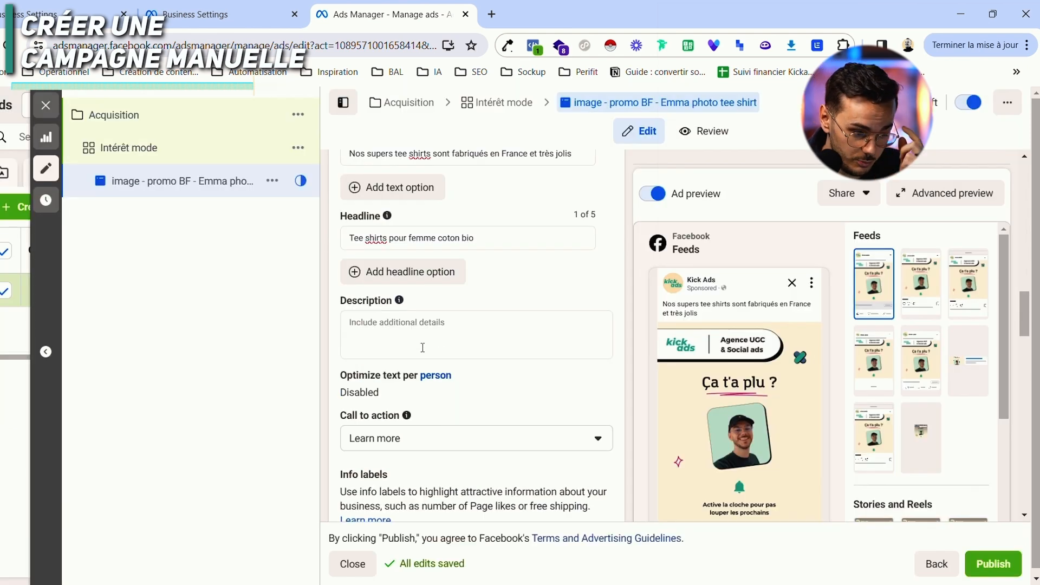
{"action": "left_click", "coordinate": [386, 341]}
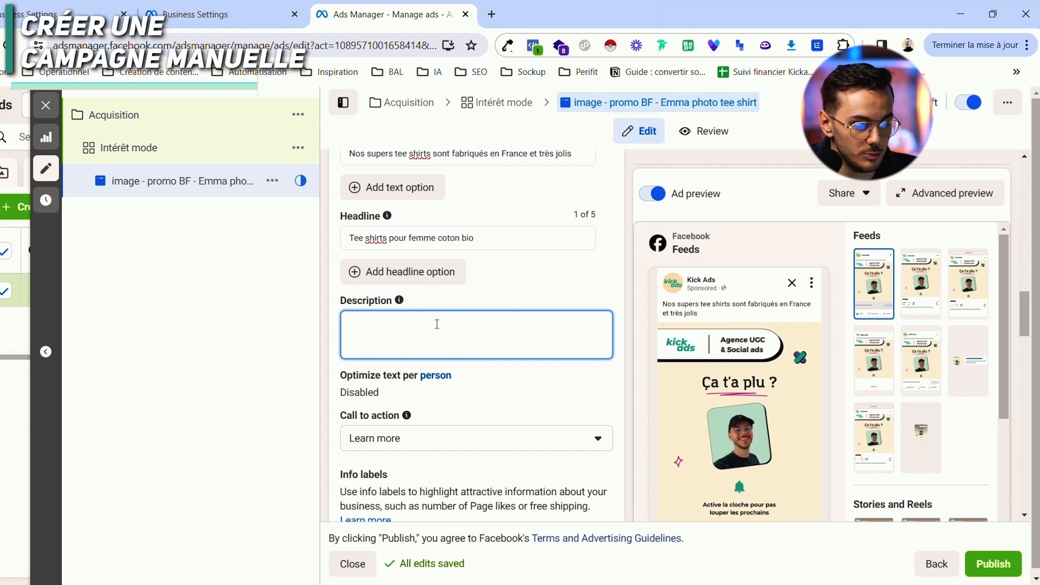
{"action": "scroll", "coordinate": [434, 323], "scroll_direction": "down", "scroll_amount": 1}
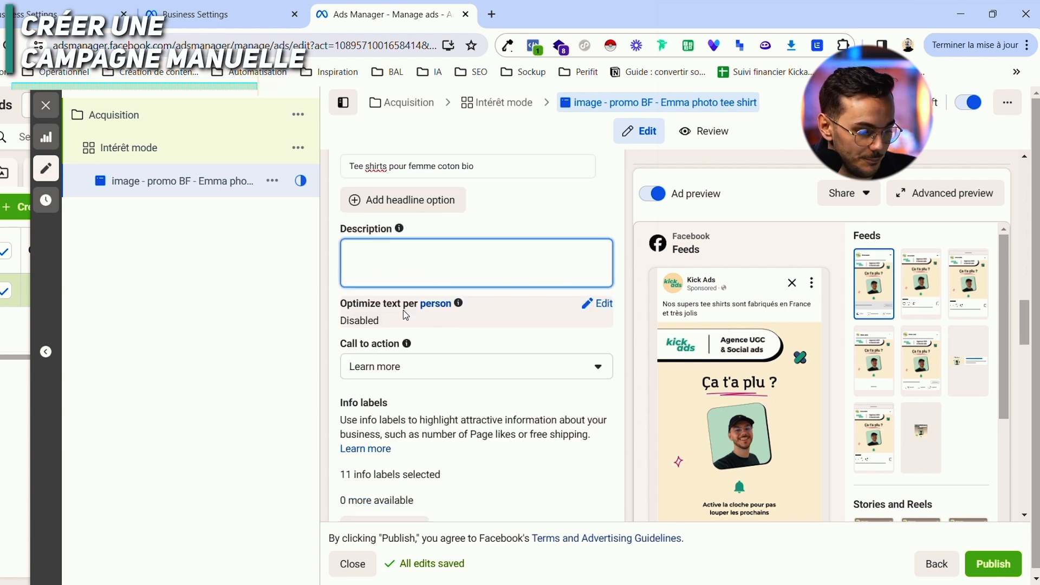
{"action": "mouse_move", "coordinate": [437, 305]}
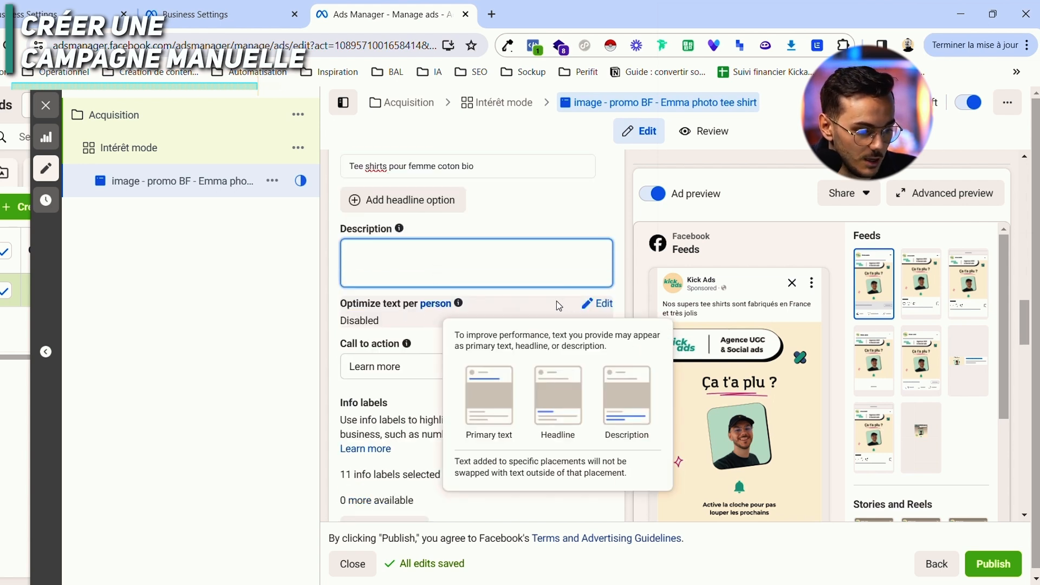
{"action": "left_click", "coordinate": [434, 367]}
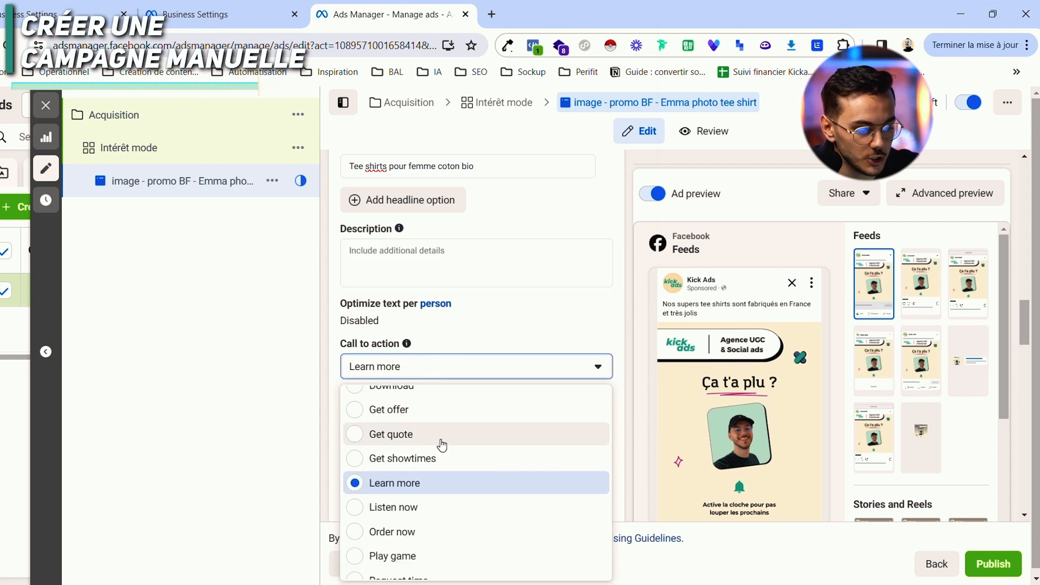
{"action": "scroll", "coordinate": [434, 453], "scroll_direction": "down", "scroll_amount": 1}
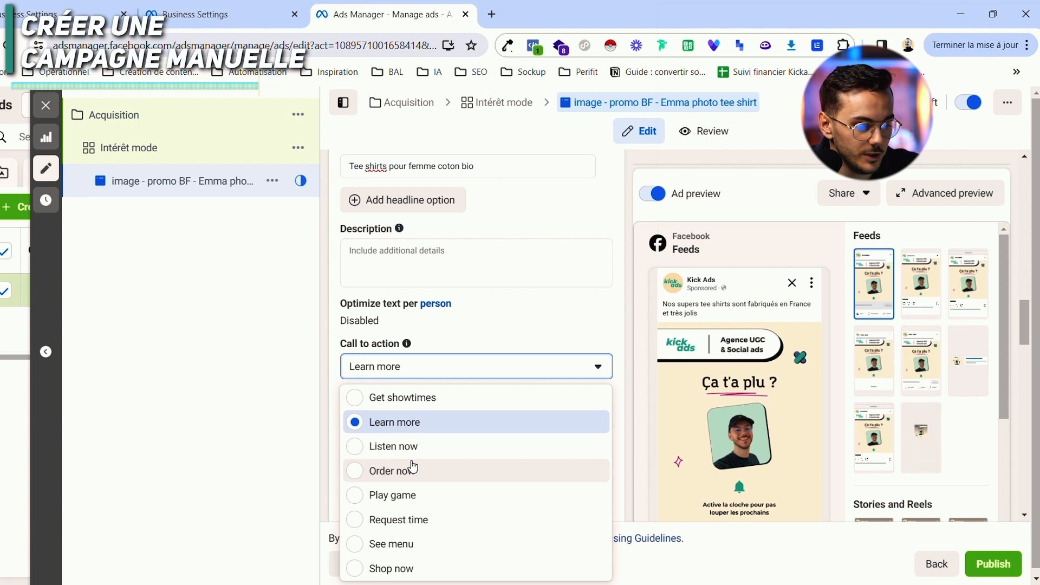
{"action": "left_click", "coordinate": [393, 570]}
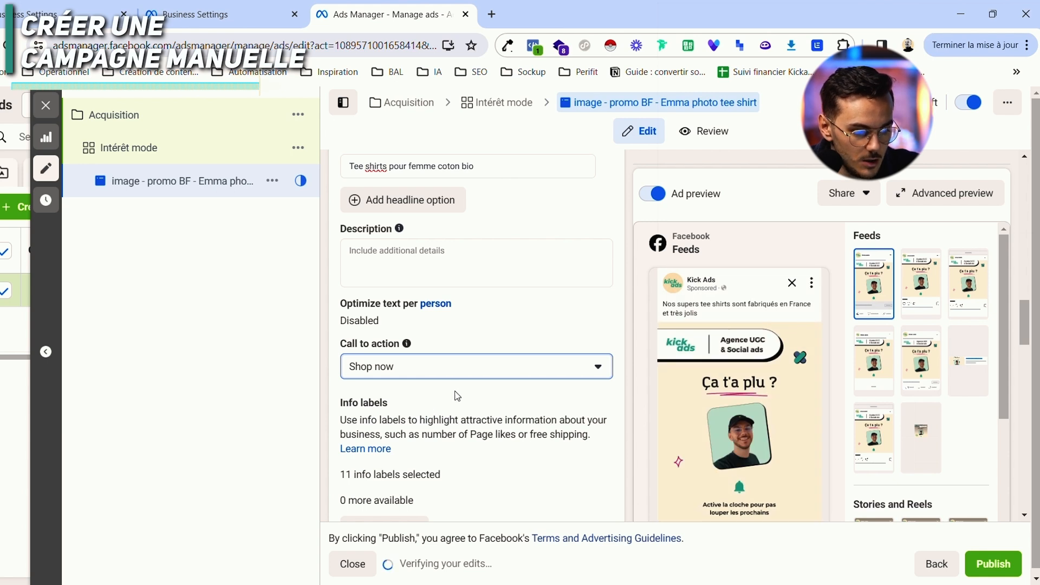
Step: Review the info label types available for the ad and close the info labels settings
{"action": "scroll", "coordinate": [456, 395], "scroll_direction": "down", "scroll_amount": 1}
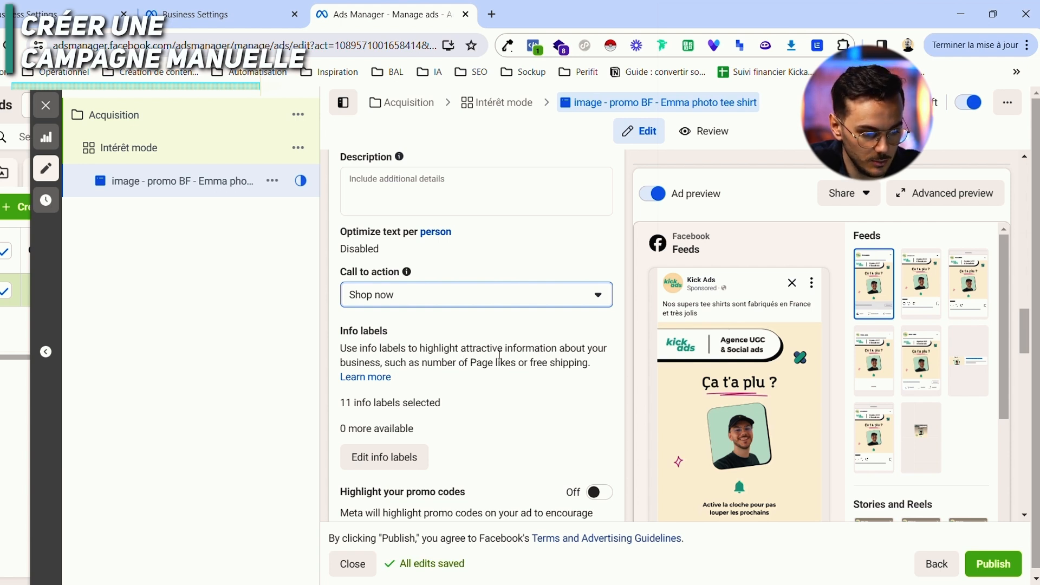
{"action": "scroll", "coordinate": [374, 338], "scroll_direction": "down", "scroll_amount": 3}
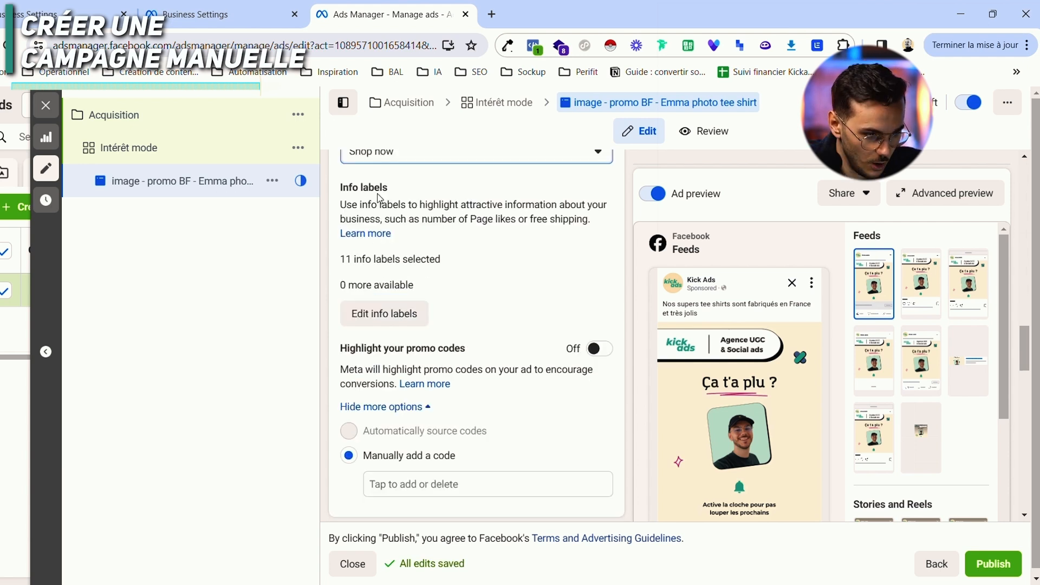
{"action": "left_click", "coordinate": [410, 318]}
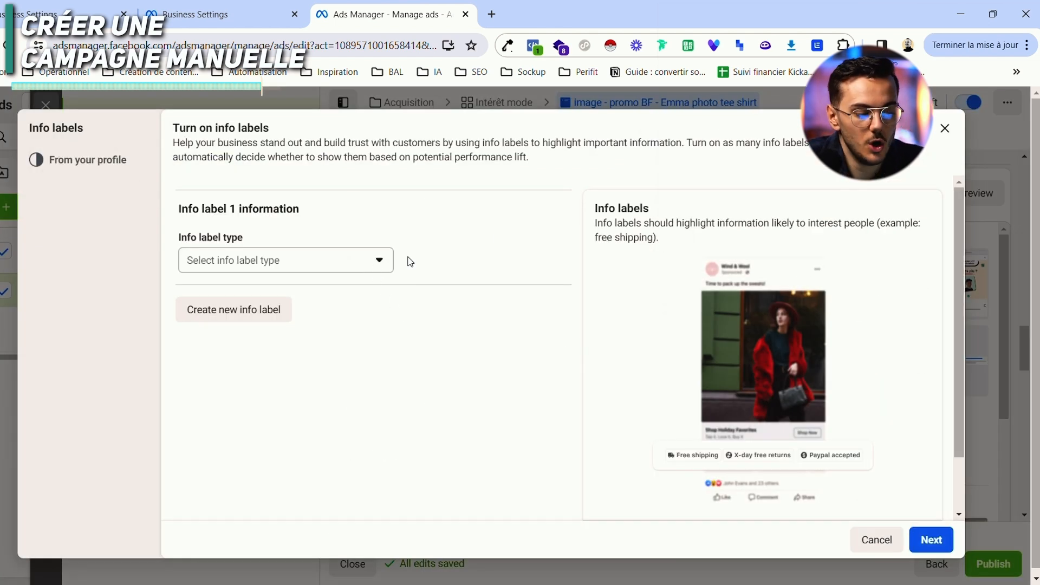
{"action": "left_click", "coordinate": [350, 269]}
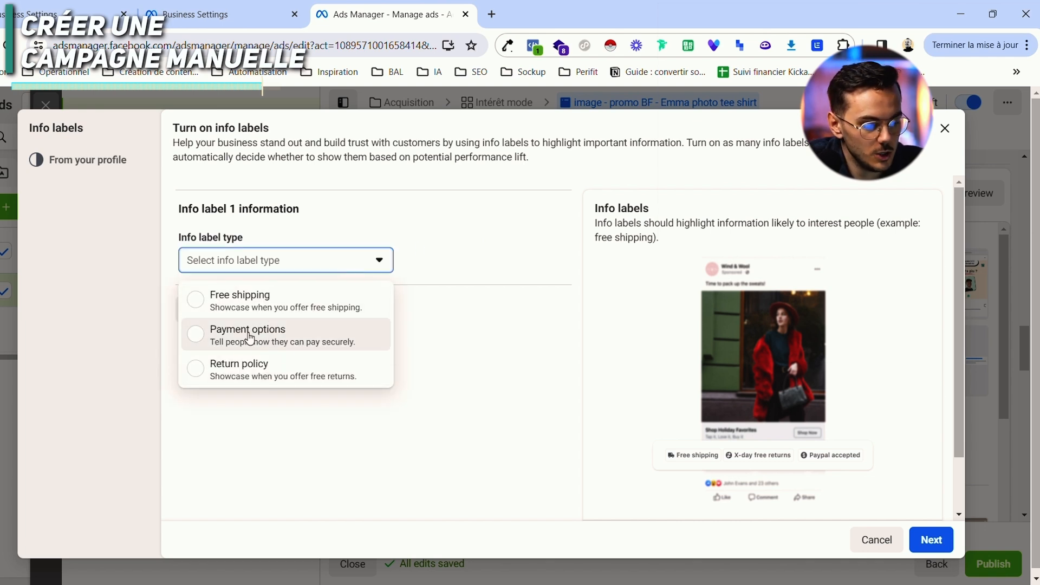
{"action": "left_click", "coordinate": [482, 324]}
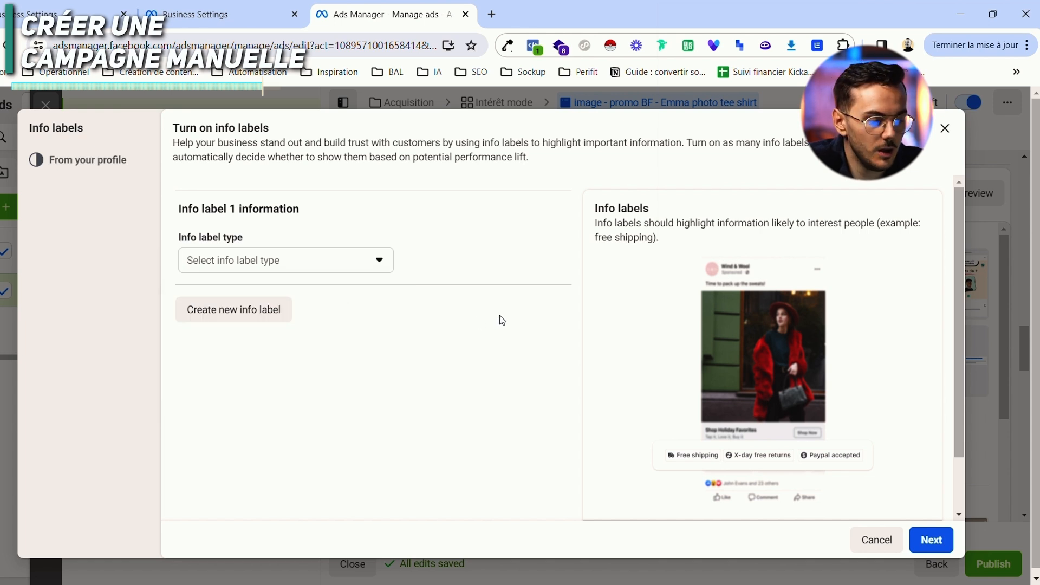
{"action": "left_click", "coordinate": [946, 135]}
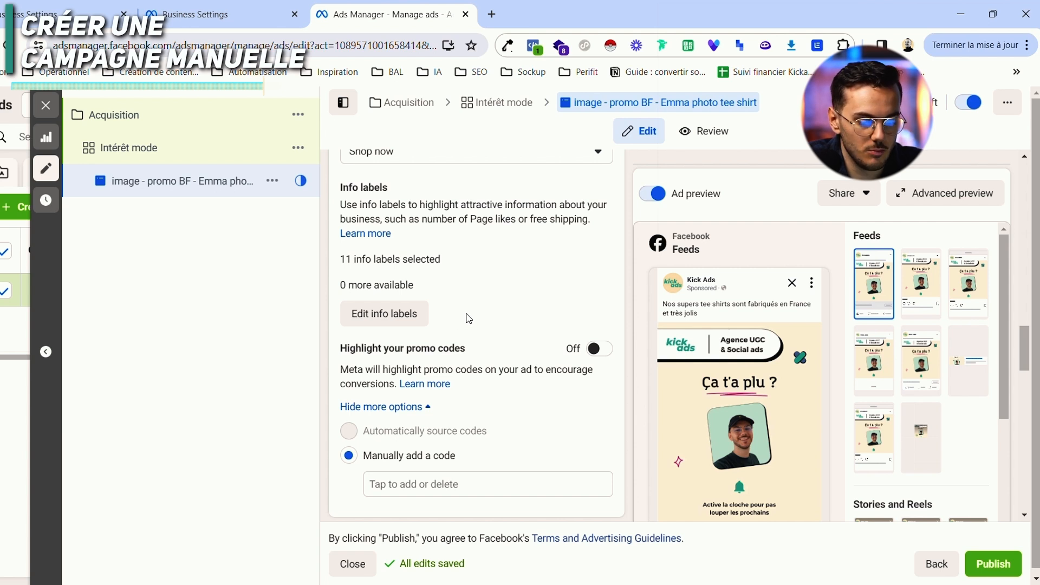
Step: Manually add the promo code Promo20 to the ad's highlighted promo codes
{"action": "scroll", "coordinate": [477, 306], "scroll_direction": "down", "scroll_amount": 2}
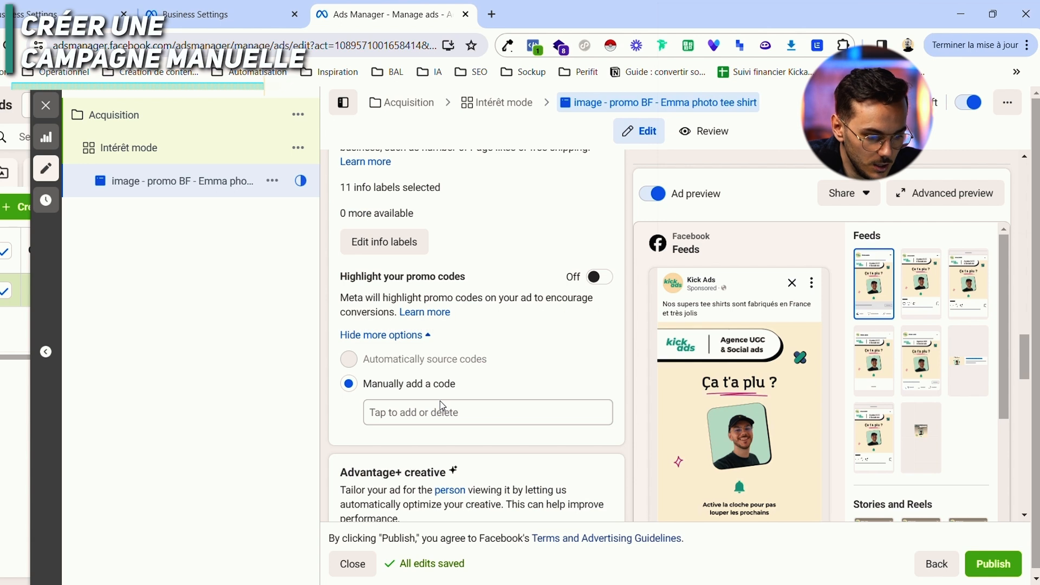
{"action": "left_click", "coordinate": [414, 417]}
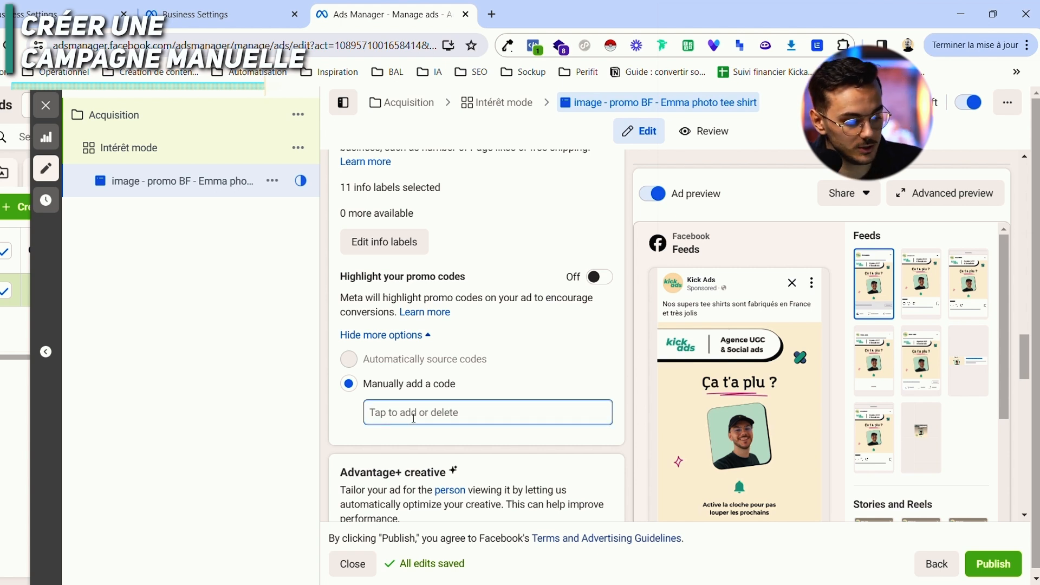
{"action": "type", "text": "Promo"}
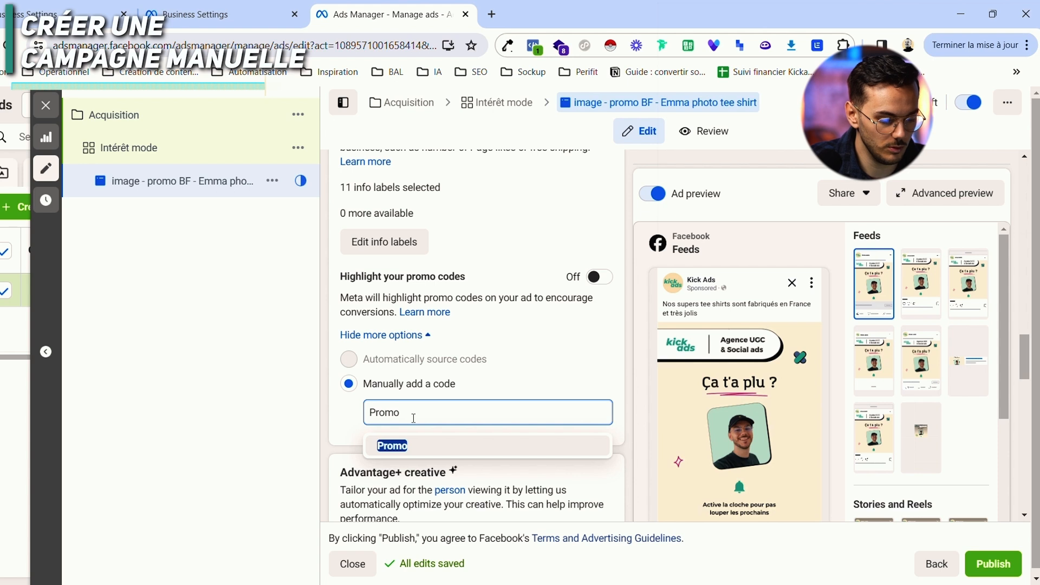
{"action": "type", "text": "20"}
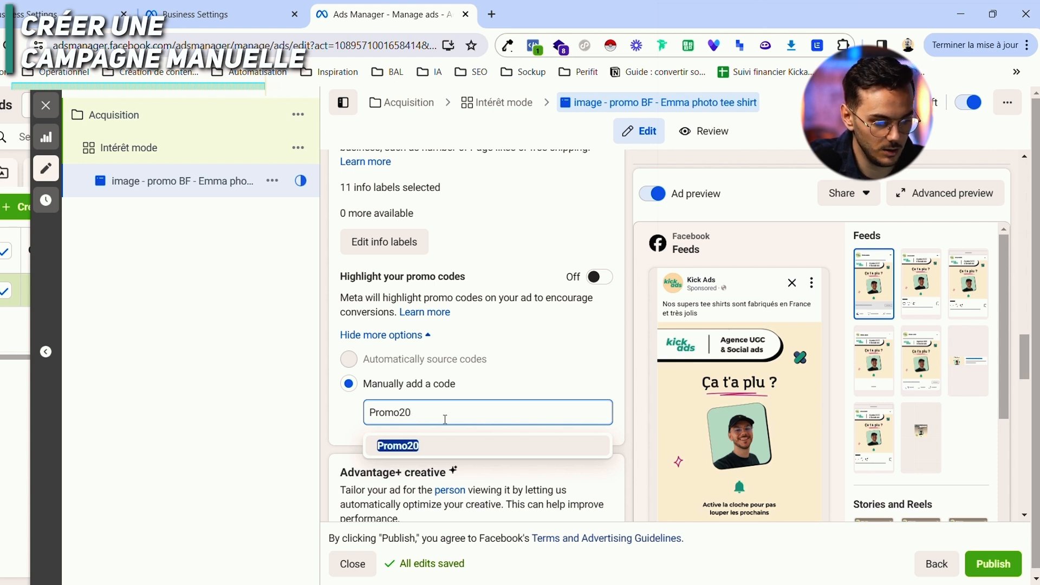
{"action": "left_click", "coordinate": [436, 454]}
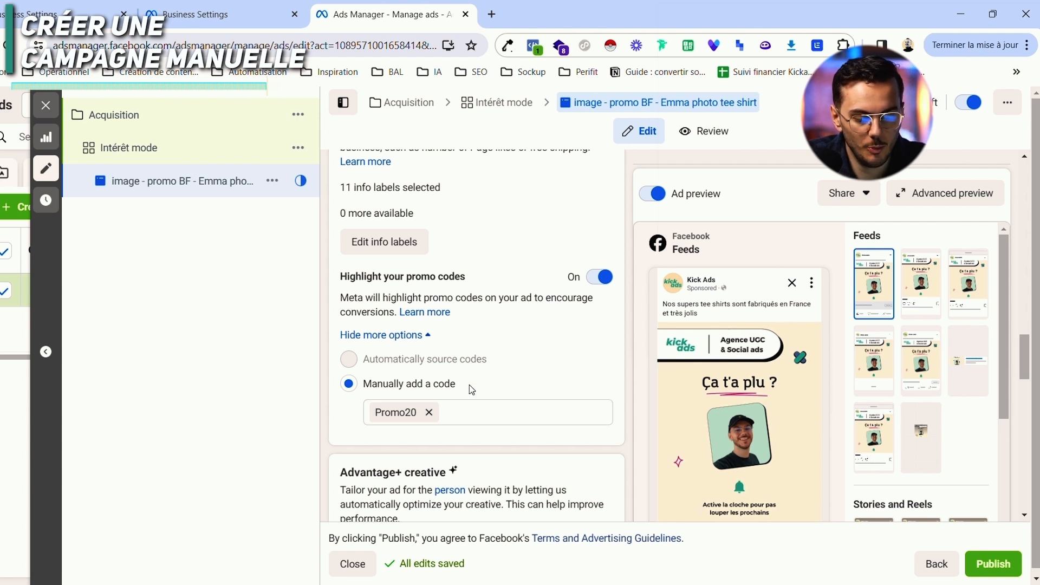
{"action": "scroll", "coordinate": [469, 385], "scroll_direction": "down", "scroll_amount": 1}
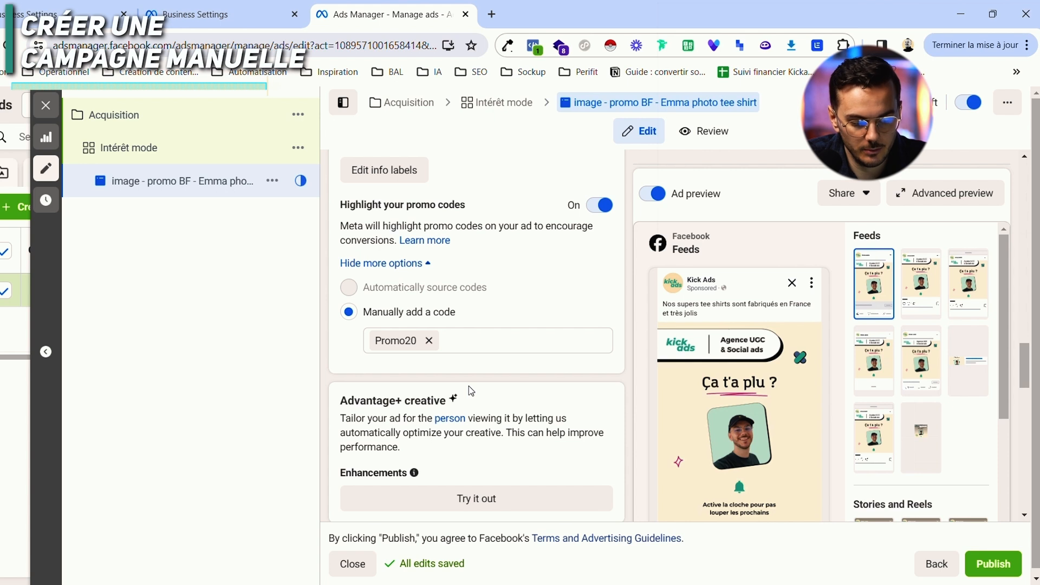
{"action": "scroll", "coordinate": [470, 386], "scroll_direction": "down", "scroll_amount": 5}
{"action": "scroll", "coordinate": [467, 361], "scroll_direction": "up", "scroll_amount": 2}
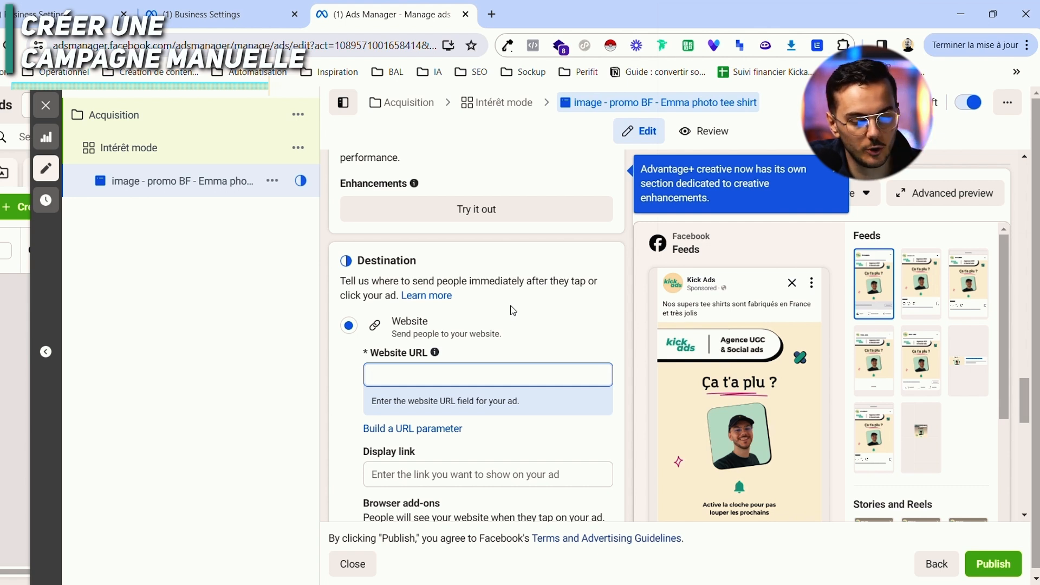
{"action": "type", "text": "htt"}
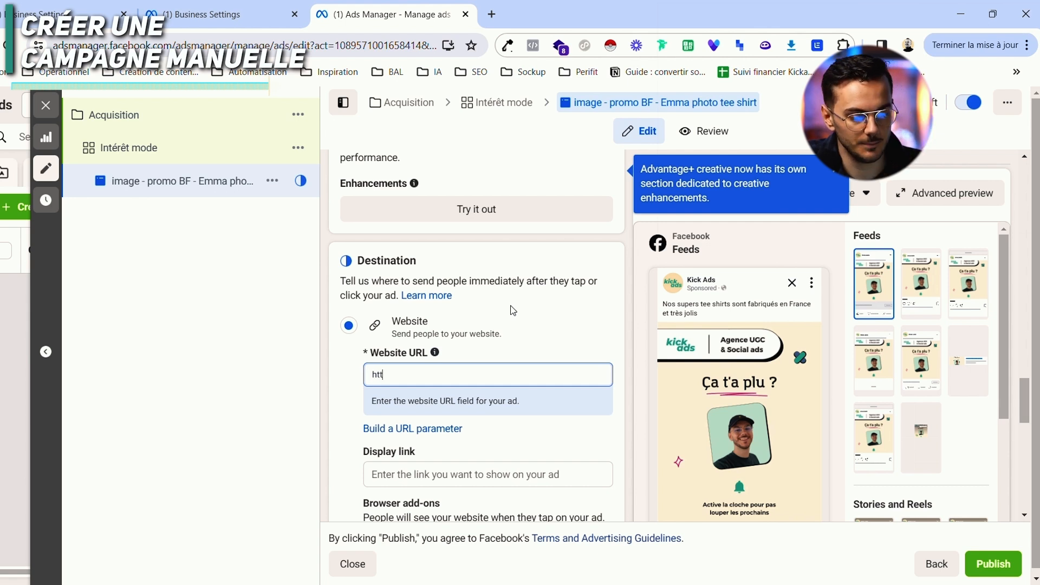
{"action": "type", "text": "ps:"}
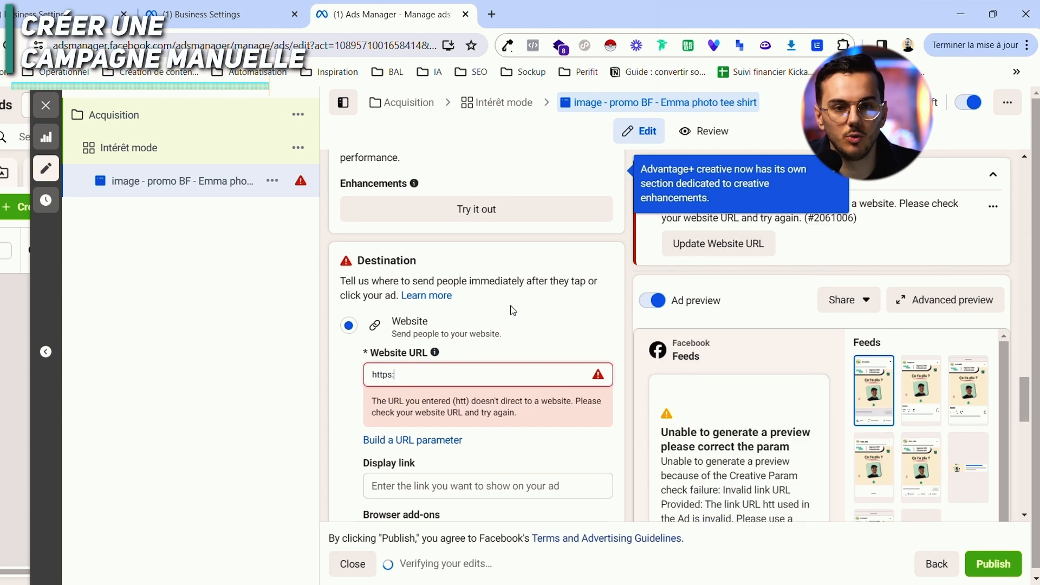
{"action": "type", "text": "//kickads.eu"}
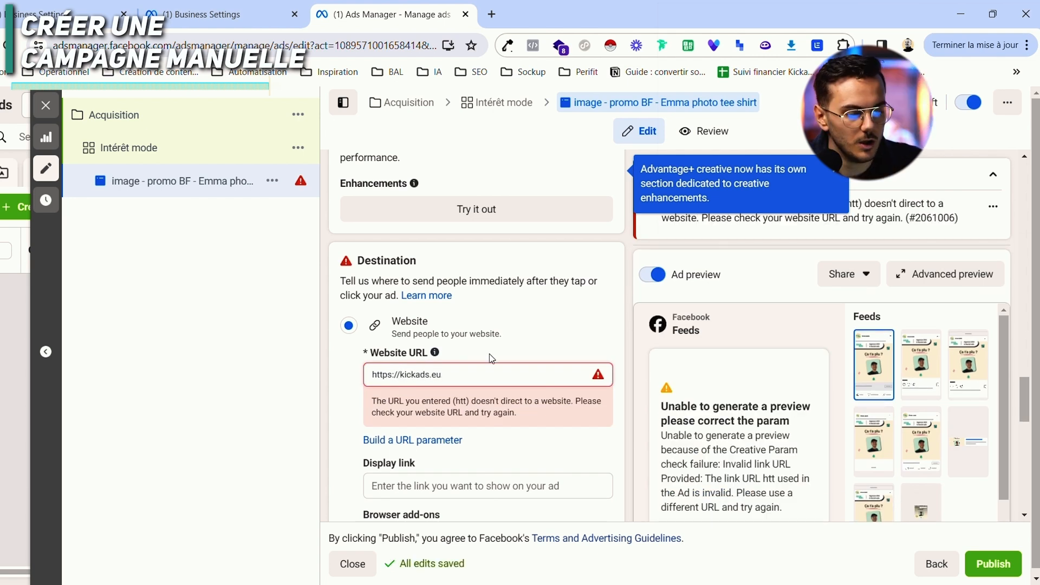
{"action": "left_click", "coordinate": [529, 353]}
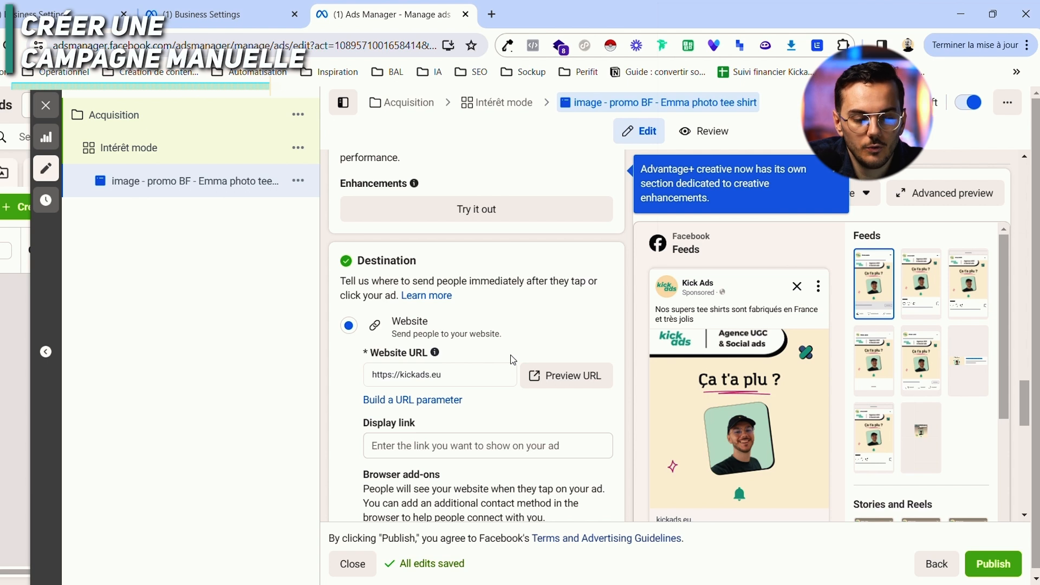
{"action": "left_click", "coordinate": [829, 172]}
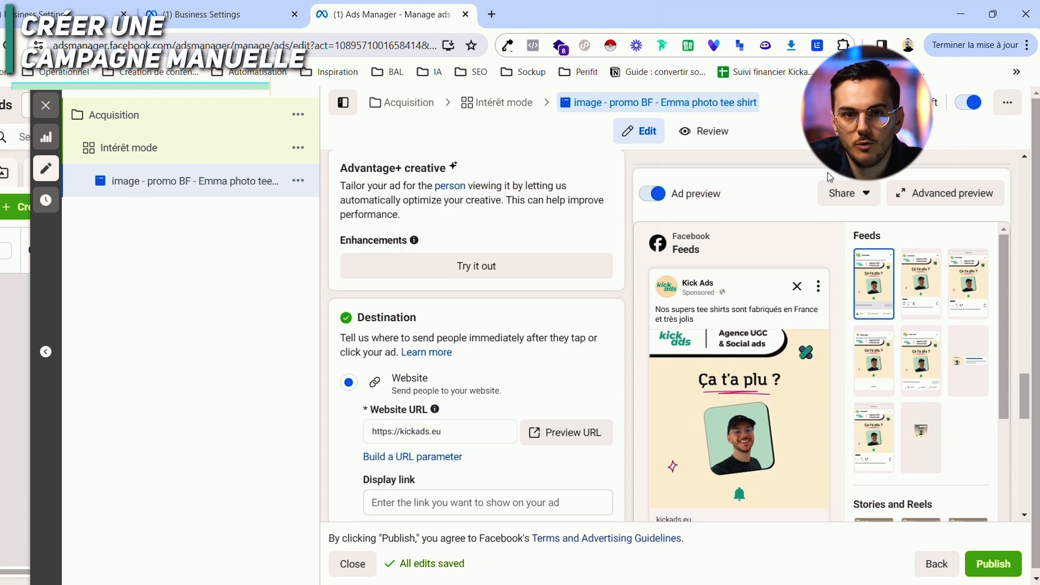
Step: Examine the ad's remaining settings: display link, browser add-ons, languages, event tracking and URL parameters
{"action": "scroll", "coordinate": [476, 369], "scroll_direction": "down", "scroll_amount": 1}
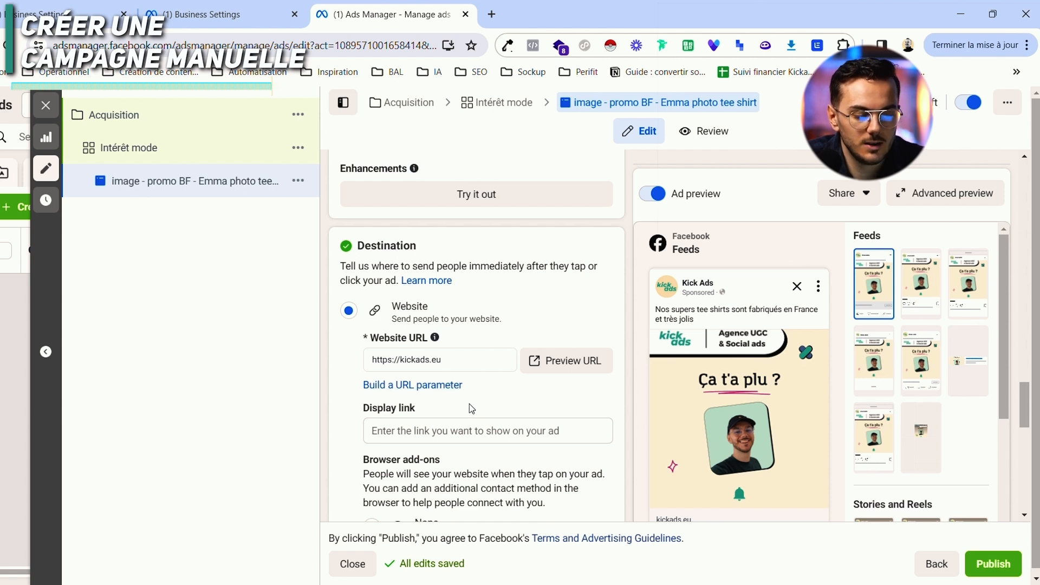
{"action": "scroll", "coordinate": [450, 399], "scroll_direction": "down", "scroll_amount": 1}
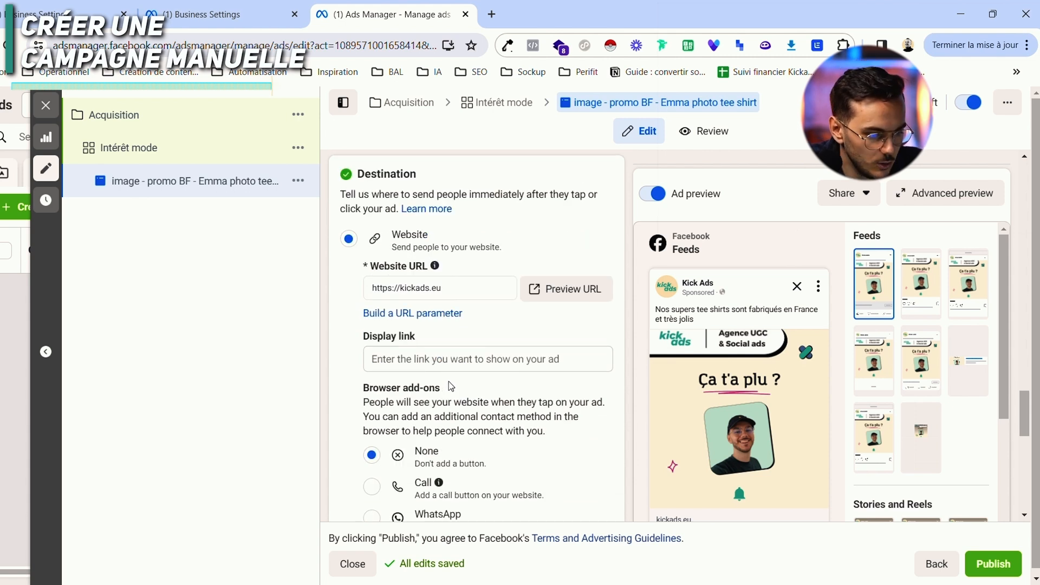
{"action": "scroll", "coordinate": [441, 376], "scroll_direction": "down", "scroll_amount": 2}
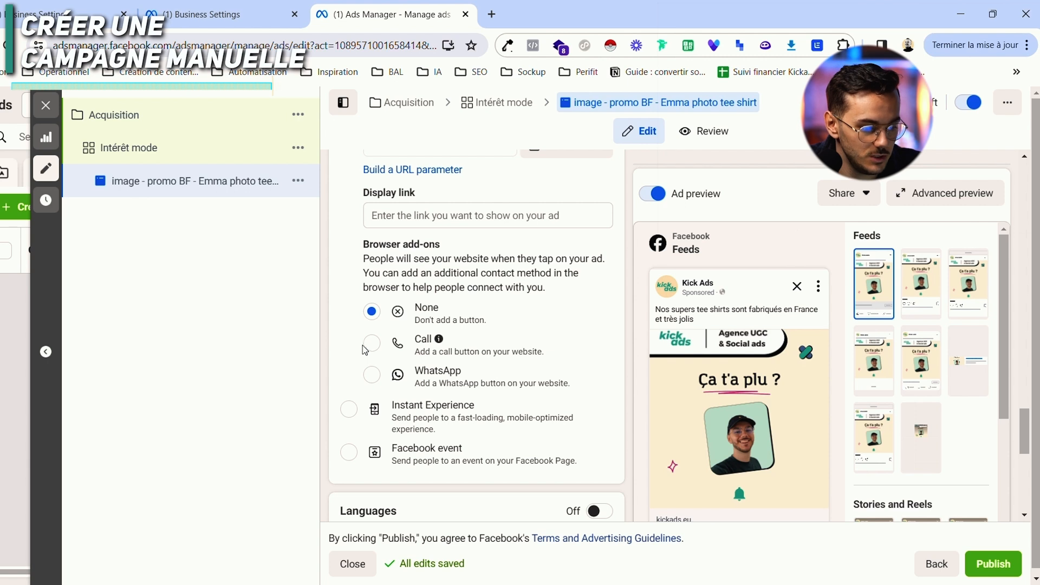
{"action": "scroll", "coordinate": [362, 351], "scroll_direction": "down", "scroll_amount": 4}
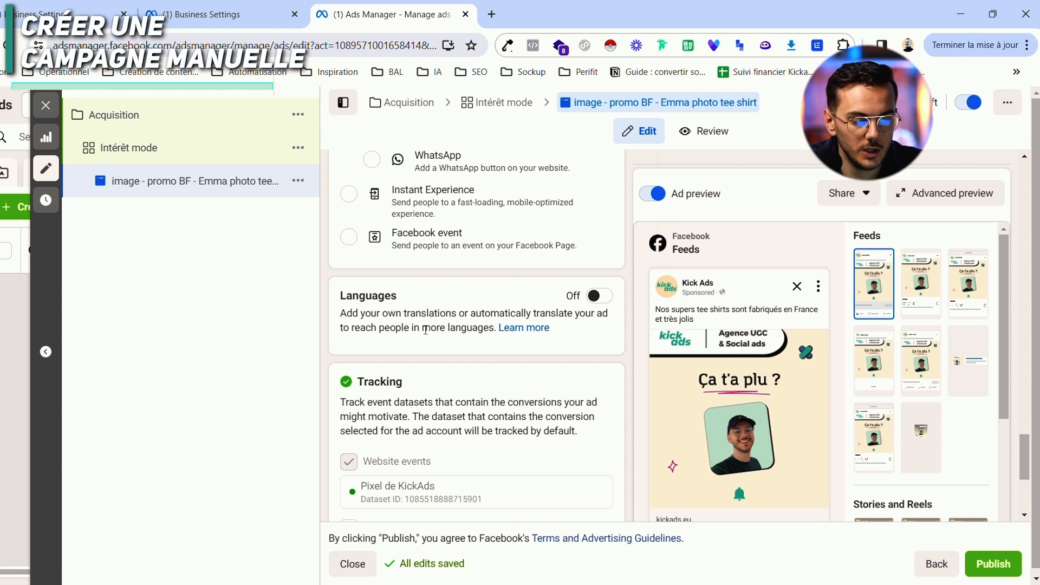
{"action": "scroll", "coordinate": [424, 331], "scroll_direction": "down", "scroll_amount": 3}
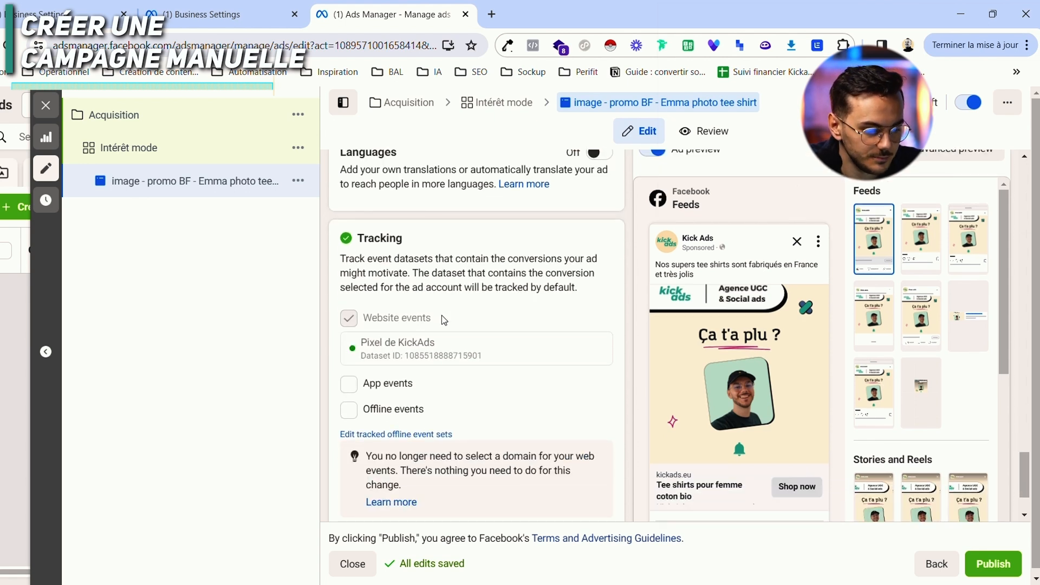
{"action": "scroll", "coordinate": [443, 320], "scroll_direction": "down", "scroll_amount": 1}
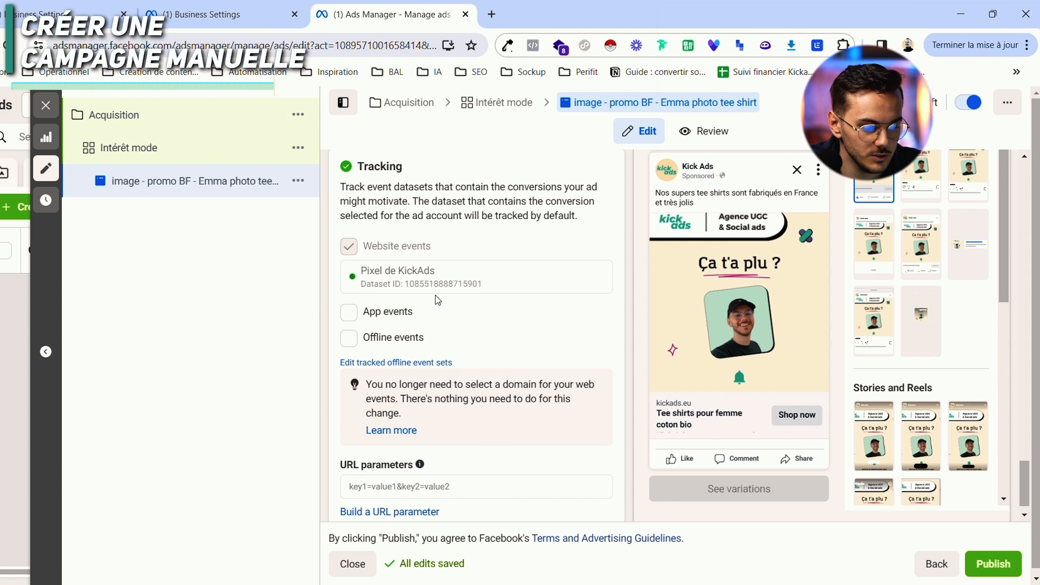
{"action": "scroll", "coordinate": [438, 299], "scroll_direction": "down", "scroll_amount": 1}
{"action": "left_click", "coordinate": [395, 461]}
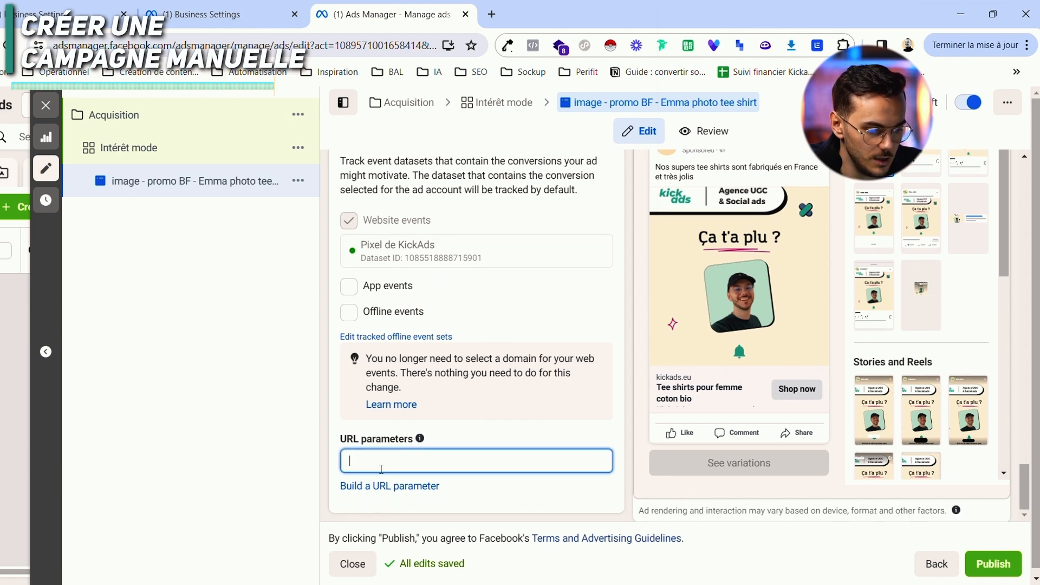
{"action": "left_click", "coordinate": [489, 434]}
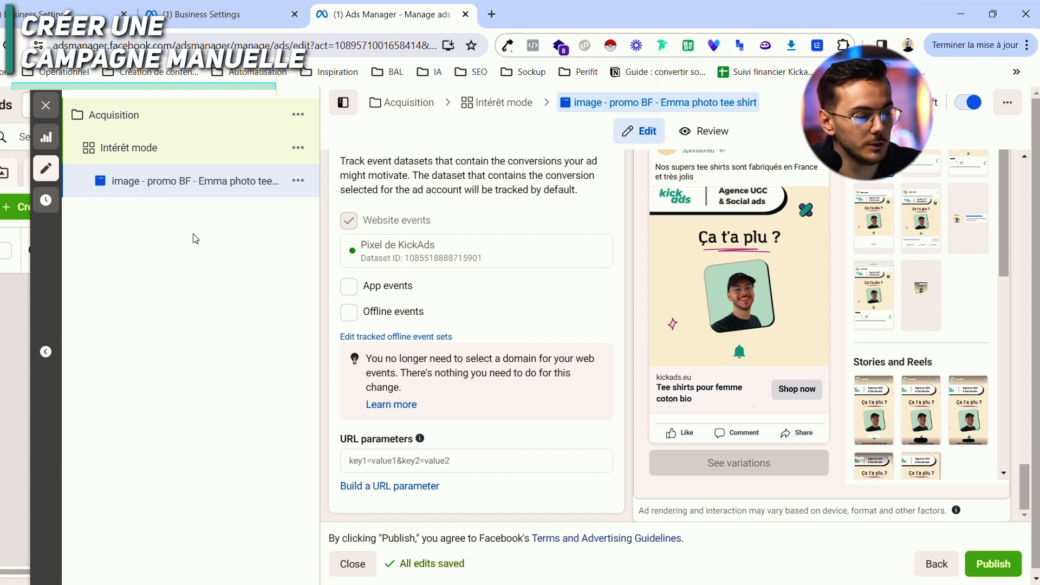
Step: Close the ad editor and return to the account's list of campaigns
{"action": "left_click", "coordinate": [49, 111]}
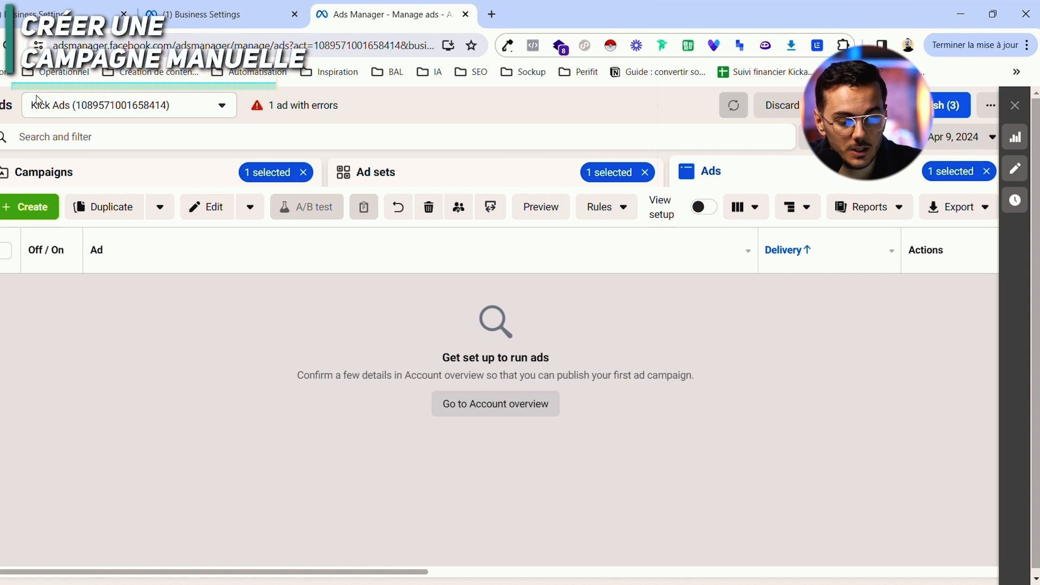
{"action": "left_click", "coordinate": [118, 179]}
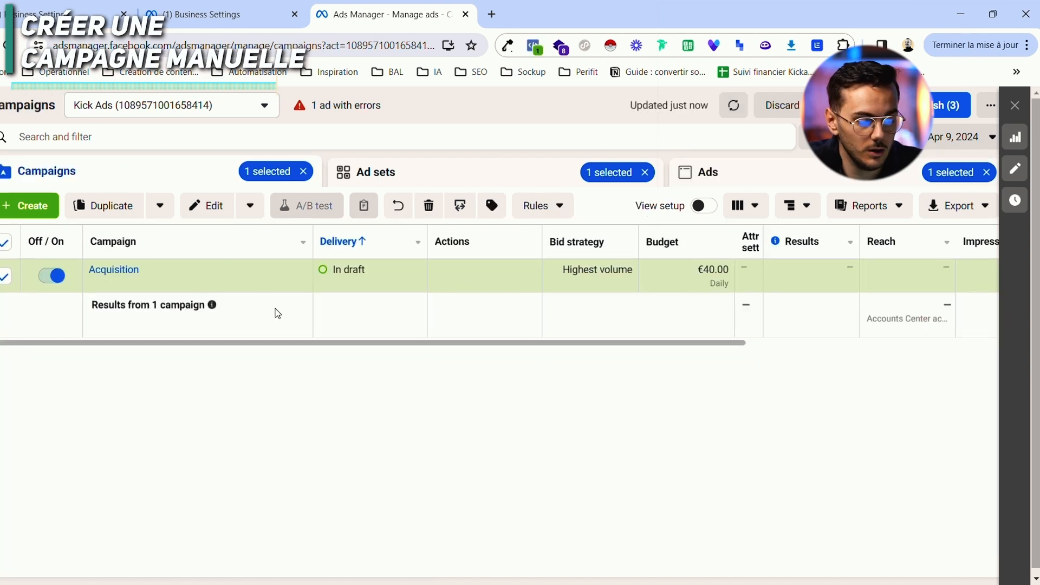